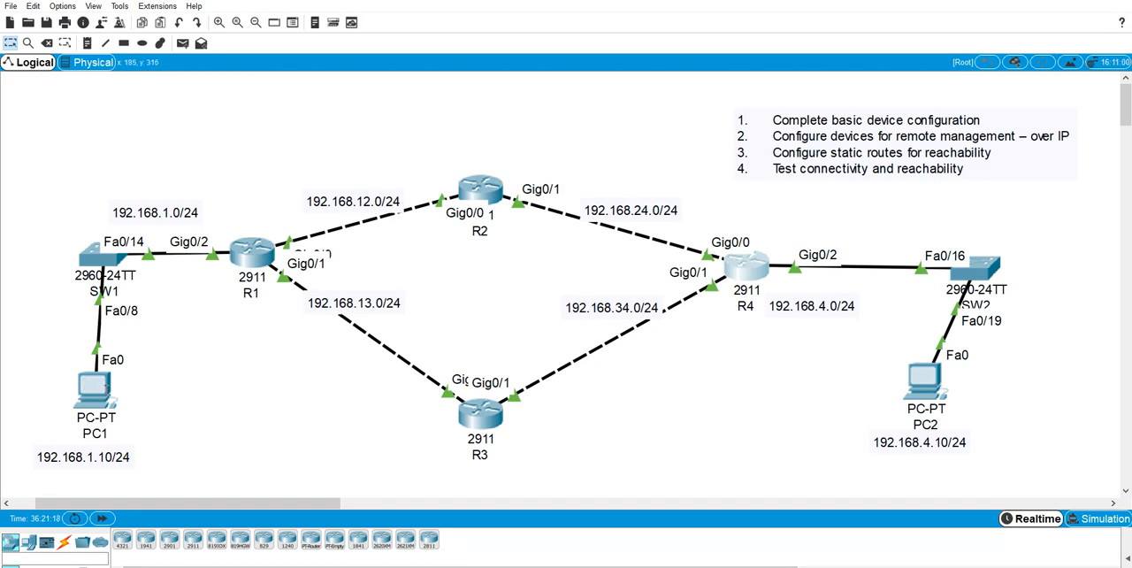
Open PC1's Desktop applications and move its window clear of PC1, R1, R2 and R3 in the topology.
{"action": "left_click", "coordinate": [97, 388]}
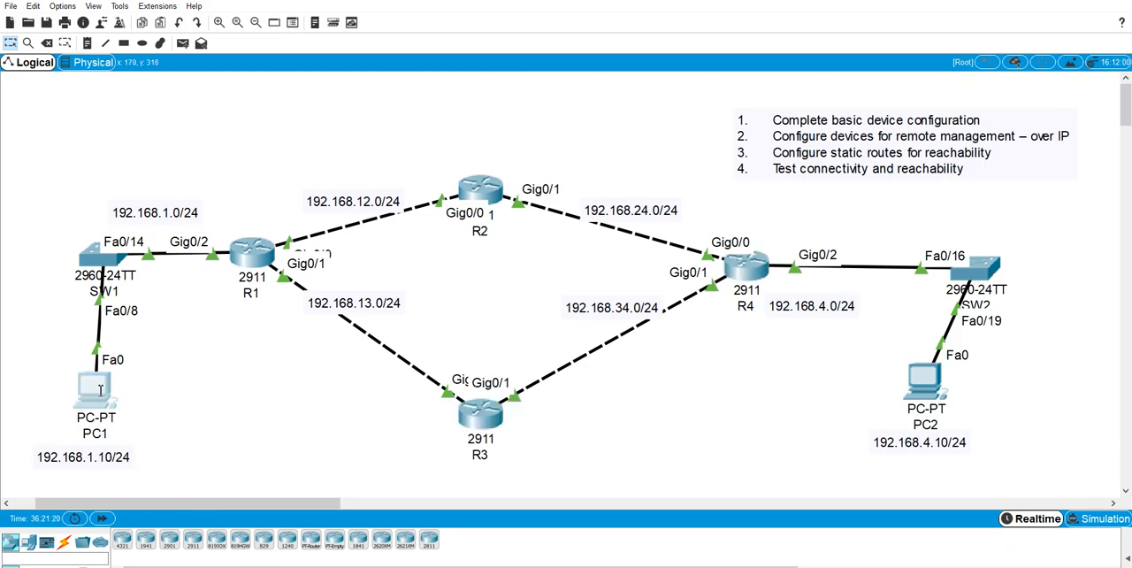
{"action": "left_click_drag", "start_coordinate": [531, 153], "coordinate": [406, 336]}
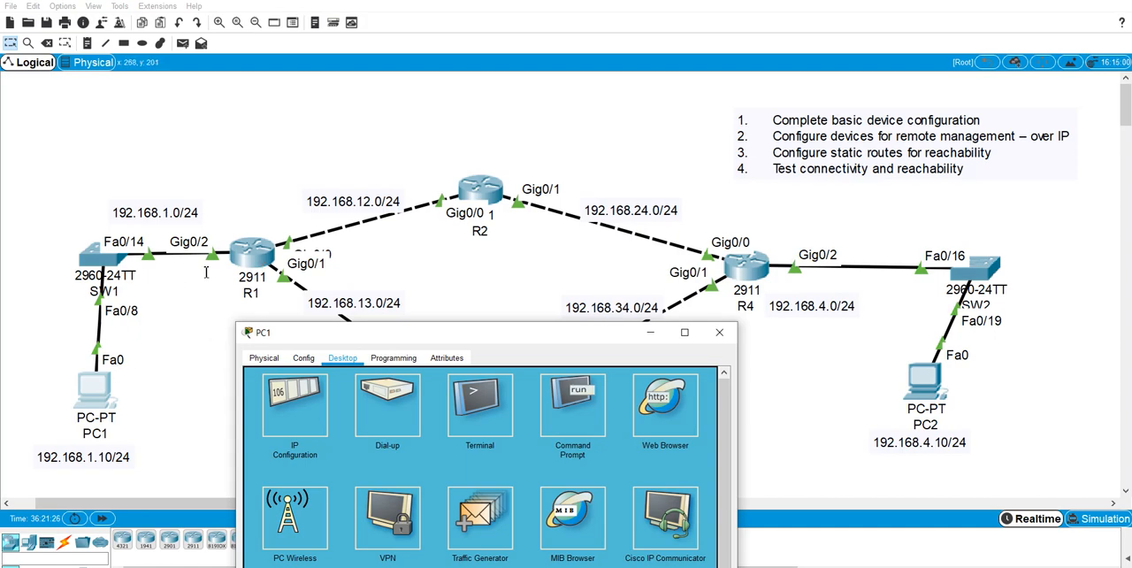
{"action": "left_click_drag", "start_coordinate": [336, 342], "coordinate": [383, 315]}
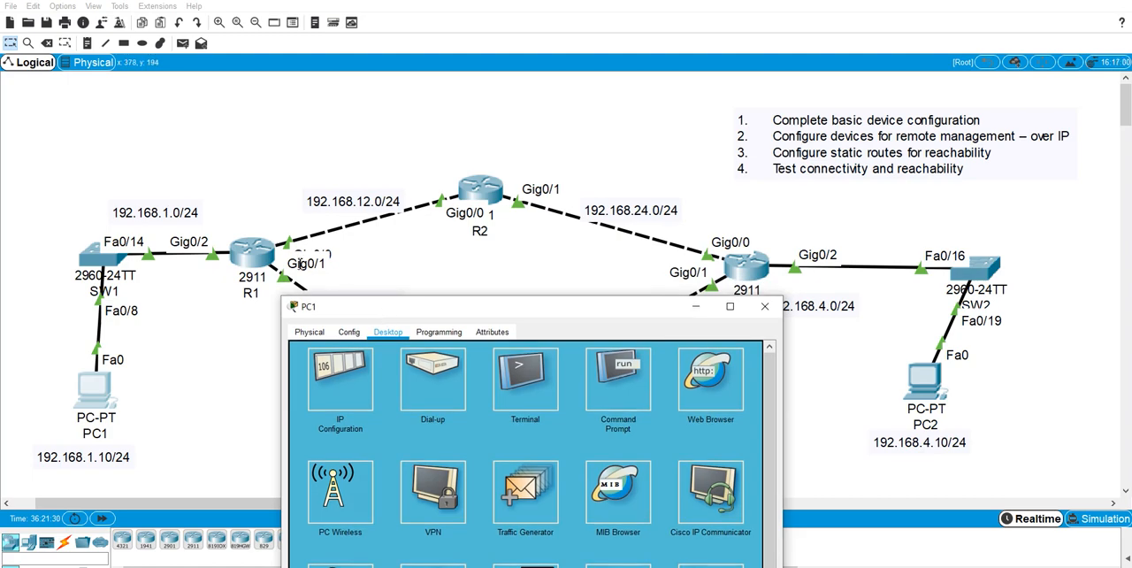
{"action": "left_click_drag", "start_coordinate": [472, 299], "coordinate": [806, 92]}
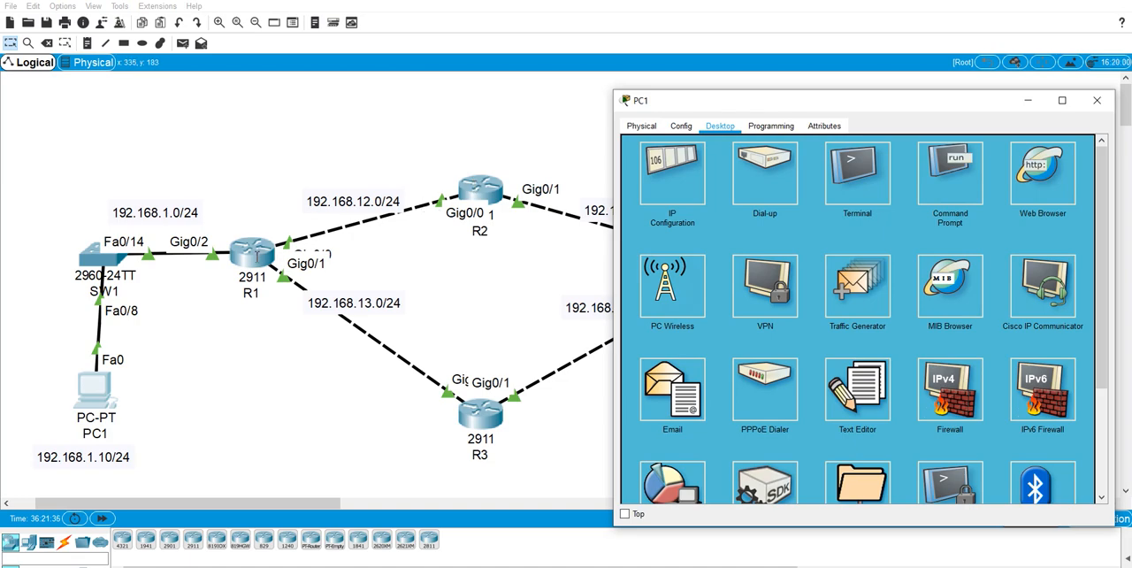
{"action": "left_click", "coordinate": [840, 566]}
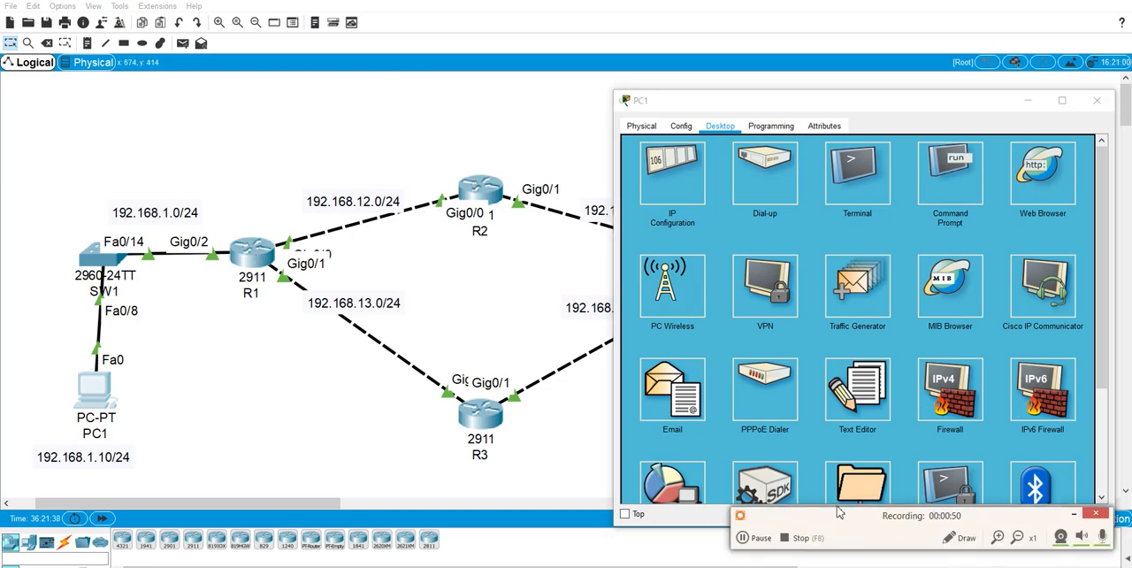
{"action": "left_click", "coordinate": [963, 537]}
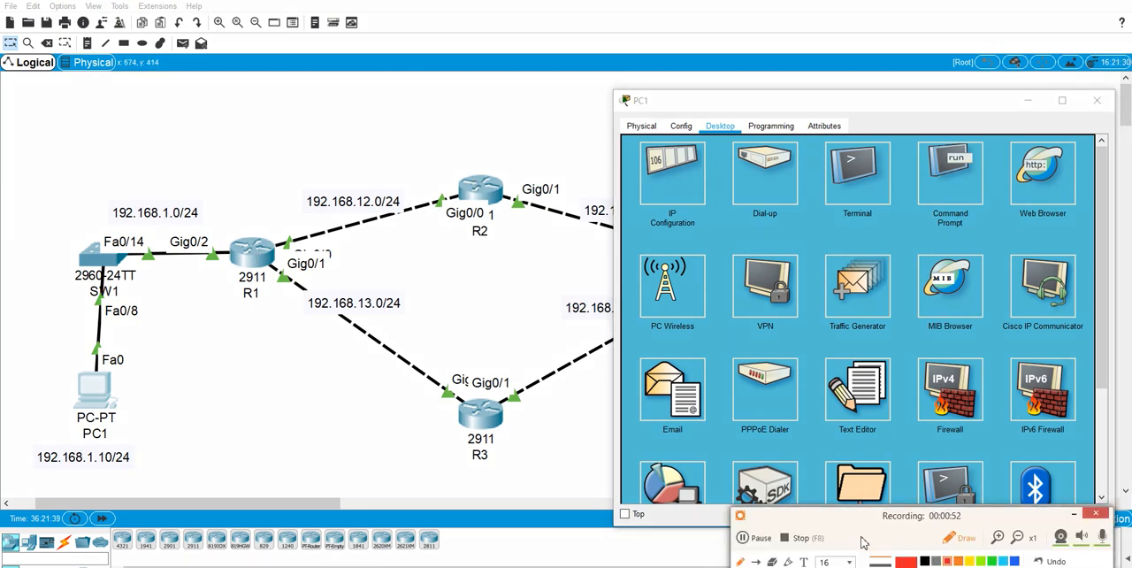
{"action": "left_click", "coordinate": [963, 537]}
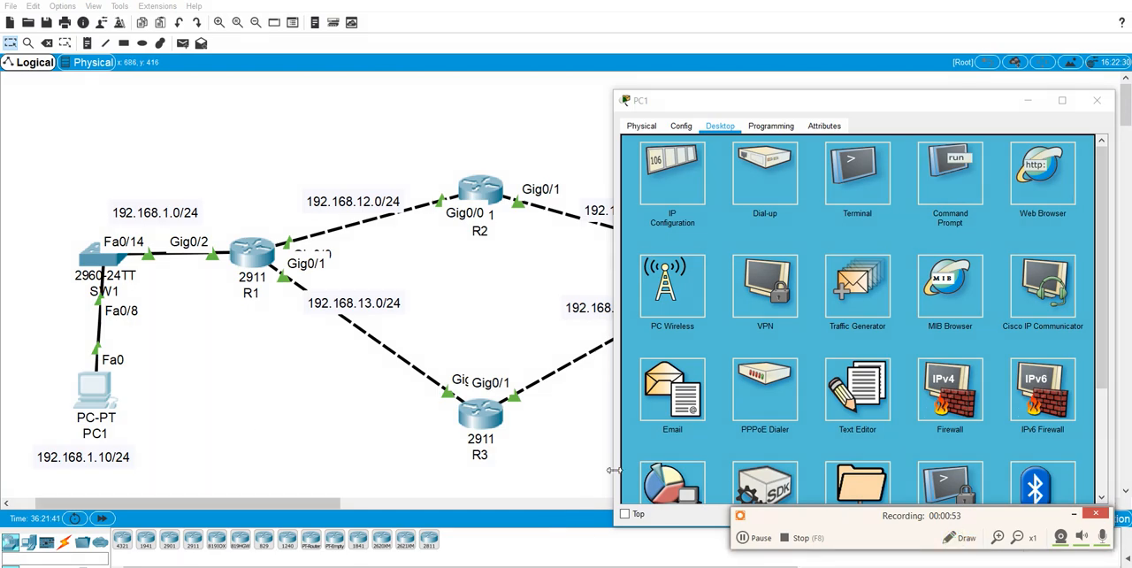
{"action": "left_click", "coordinate": [76, 386]}
{"action": "left_click", "coordinate": [85, 385]}
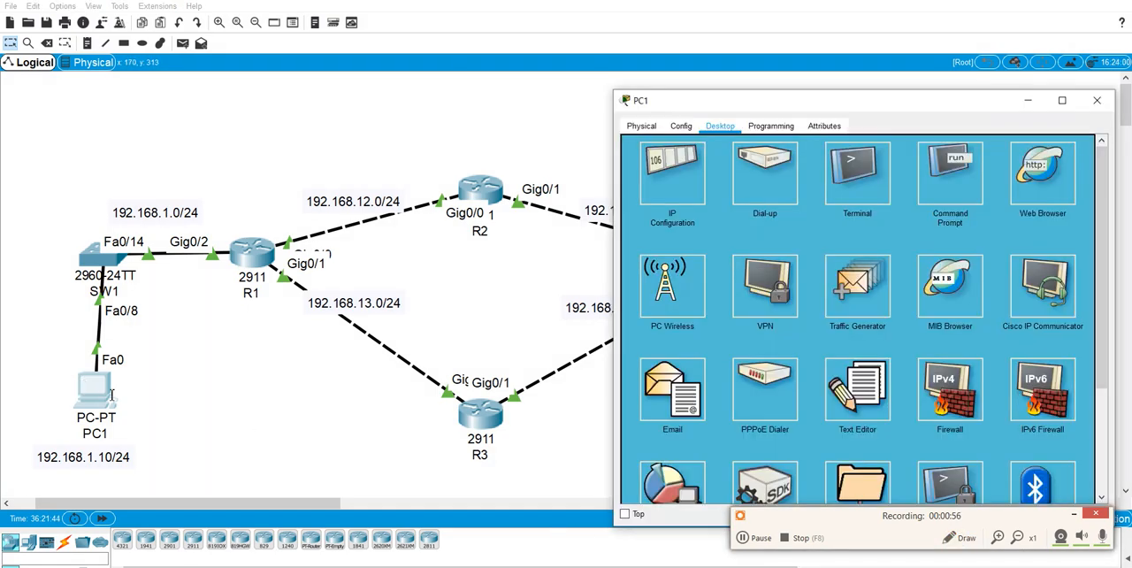
{"action": "left_click_drag", "start_coordinate": [886, 528], "coordinate": [848, 546]}
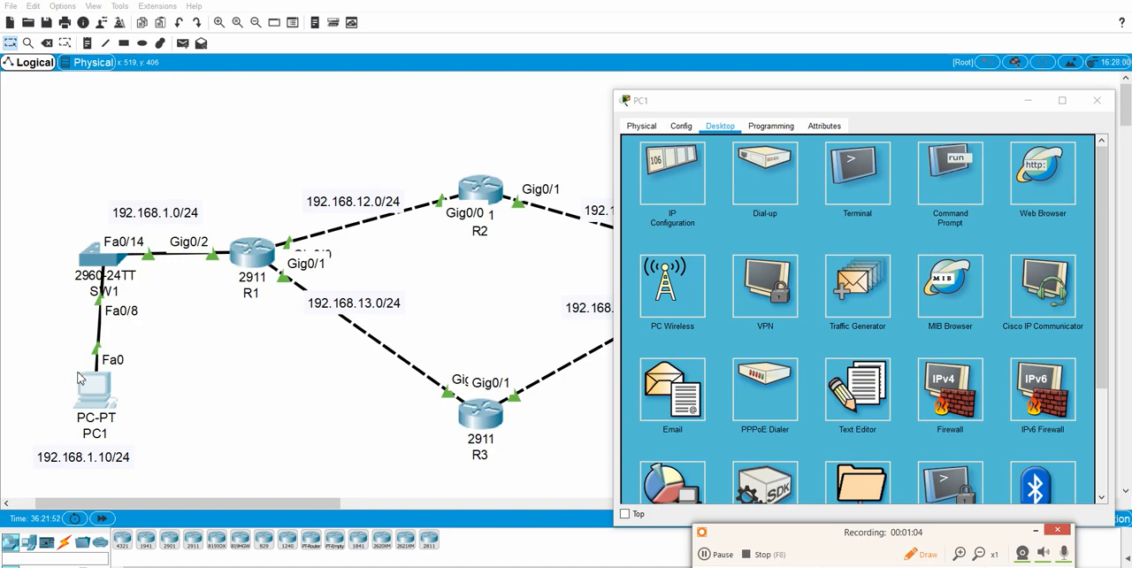
{"action": "mouse_move", "coordinate": [76, 377]}
{"action": "left_mouse_down"}
{"action": "mouse_move", "coordinate": [37, 269]}
{"action": "mouse_move", "coordinate": [40, 237]}
{"action": "mouse_move", "coordinate": [234, 239]}
{"action": "left_mouse_up"}
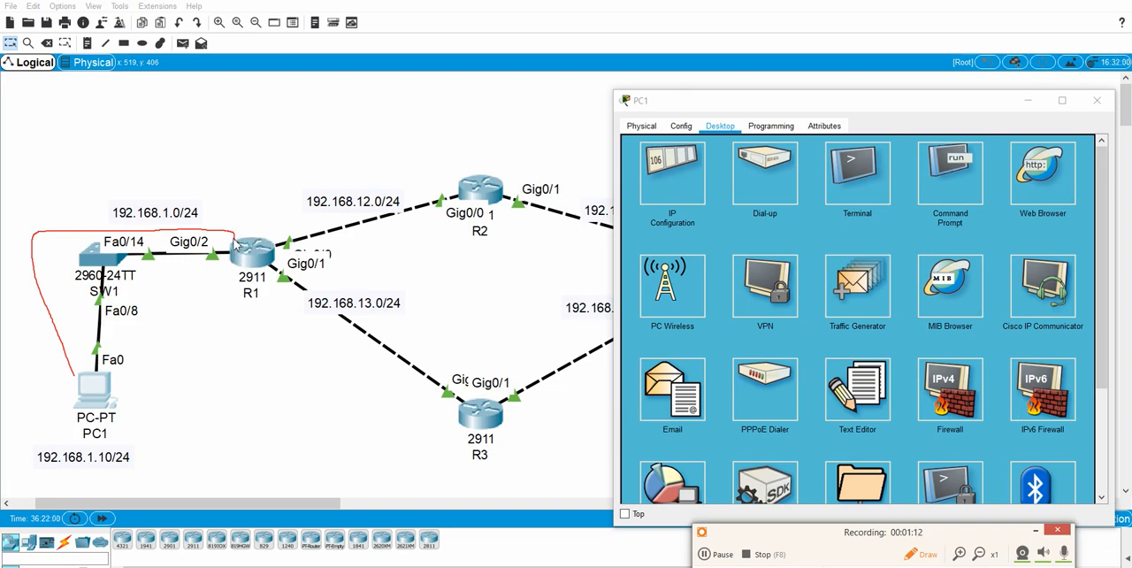
{"action": "mouse_move", "coordinate": [234, 243]}
{"action": "left_mouse_down"}
{"action": "mouse_move", "coordinate": [258, 212]}
{"action": "mouse_move", "coordinate": [300, 198]}
{"action": "mouse_move", "coordinate": [480, 187]}
{"action": "left_mouse_up"}
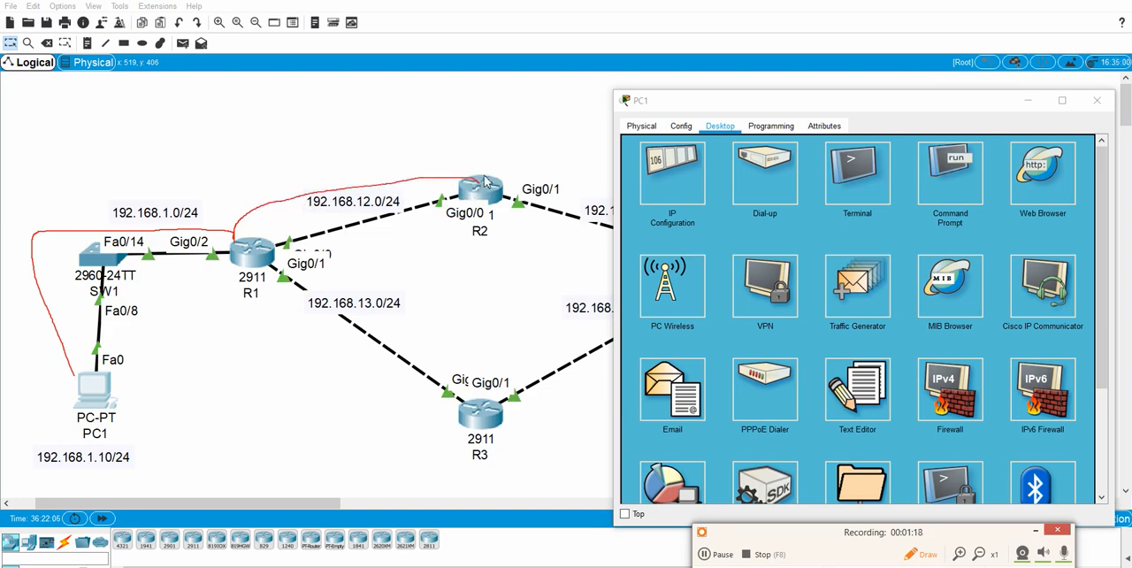
{"action": "mouse_move", "coordinate": [486, 173]}
{"action": "left_mouse_down"}
{"action": "mouse_move", "coordinate": [247, 139]}
{"action": "mouse_move", "coordinate": [129, 142]}
{"action": "mouse_move", "coordinate": [75, 197]}
{"action": "left_mouse_up"}
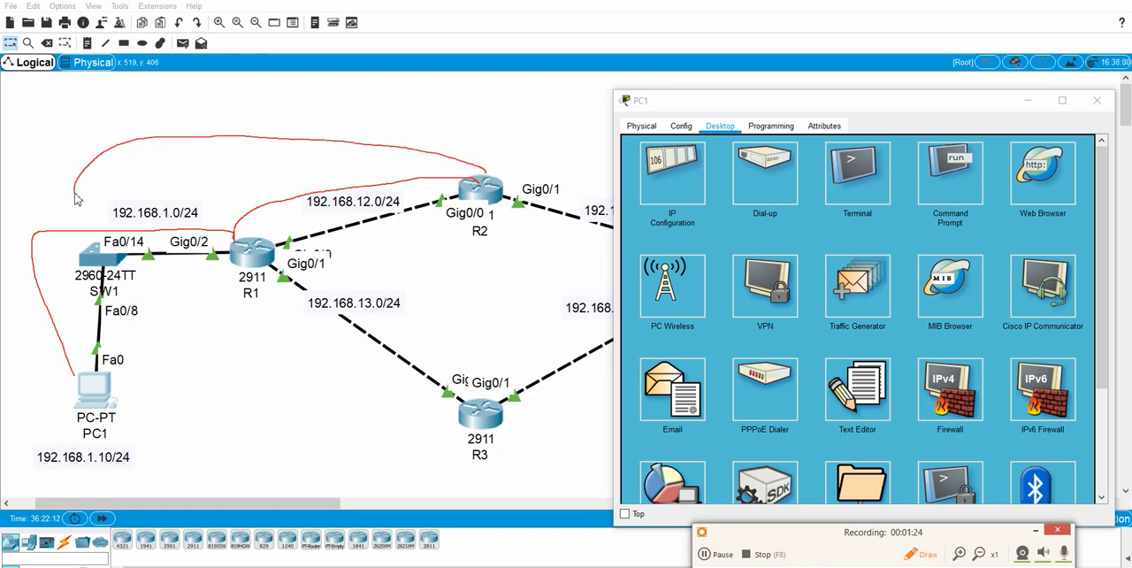
{"action": "mouse_move", "coordinate": [75, 199]}
{"action": "left_mouse_down"}
{"action": "mouse_move", "coordinate": [100, 223]}
{"action": "mouse_move", "coordinate": [219, 221]}
{"action": "mouse_move", "coordinate": [181, 196]}
{"action": "mouse_move", "coordinate": [101, 197]}
{"action": "mouse_move", "coordinate": [89, 220]}
{"action": "left_mouse_up"}
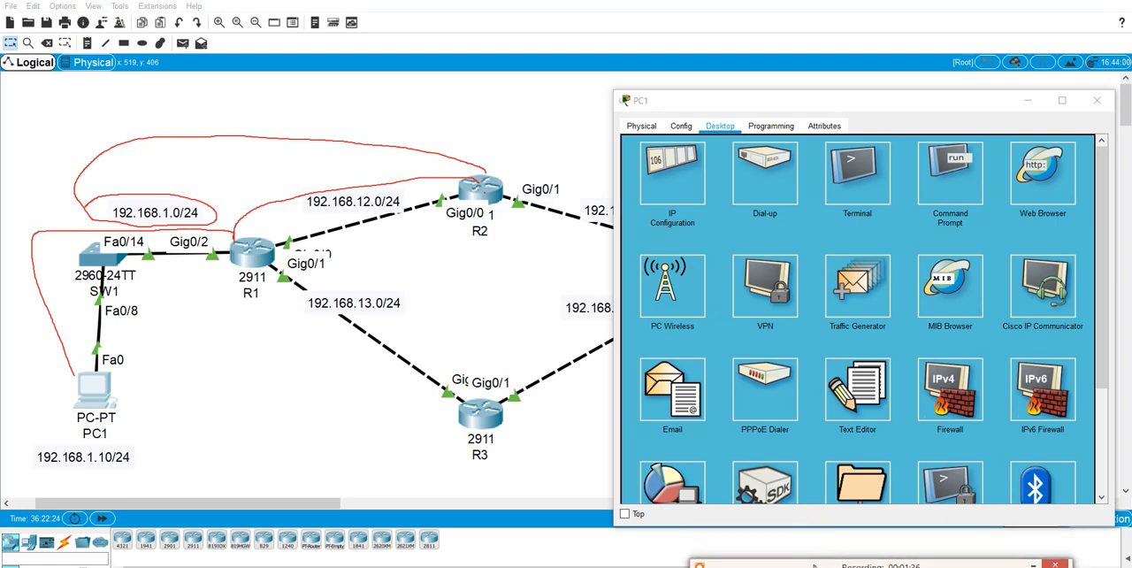
Enter privileged EXEC mode on router R2 with the enable password and display its IP routing table.
{"action": "left_click", "coordinate": [481, 194]}
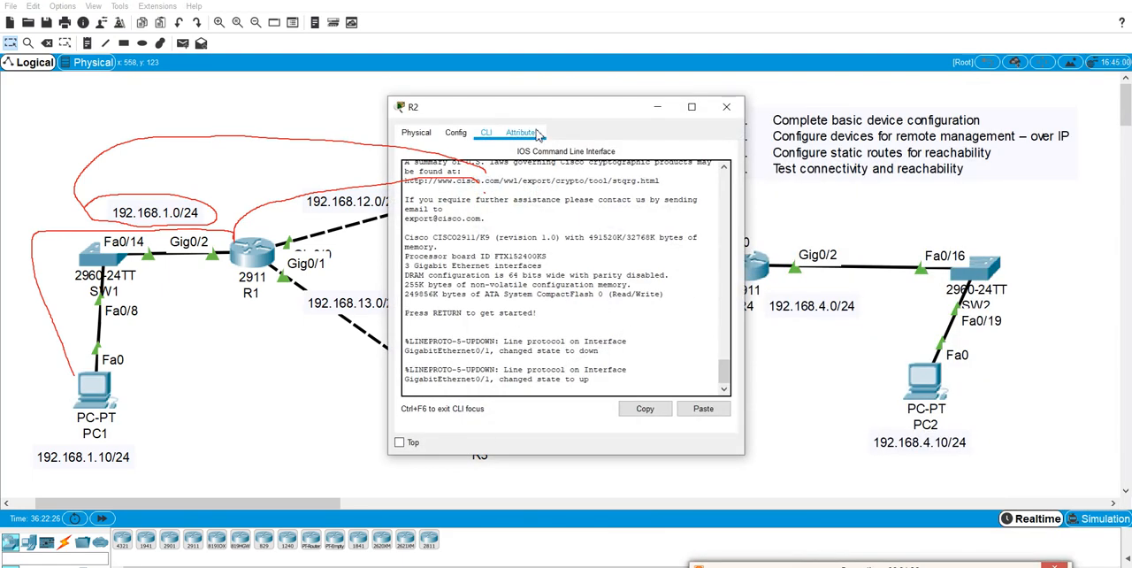
{"action": "left_click_drag", "start_coordinate": [553, 113], "coordinate": [765, 116]}
{"action": "key", "text": "Return"}
{"action": "key", "text": "Return"}
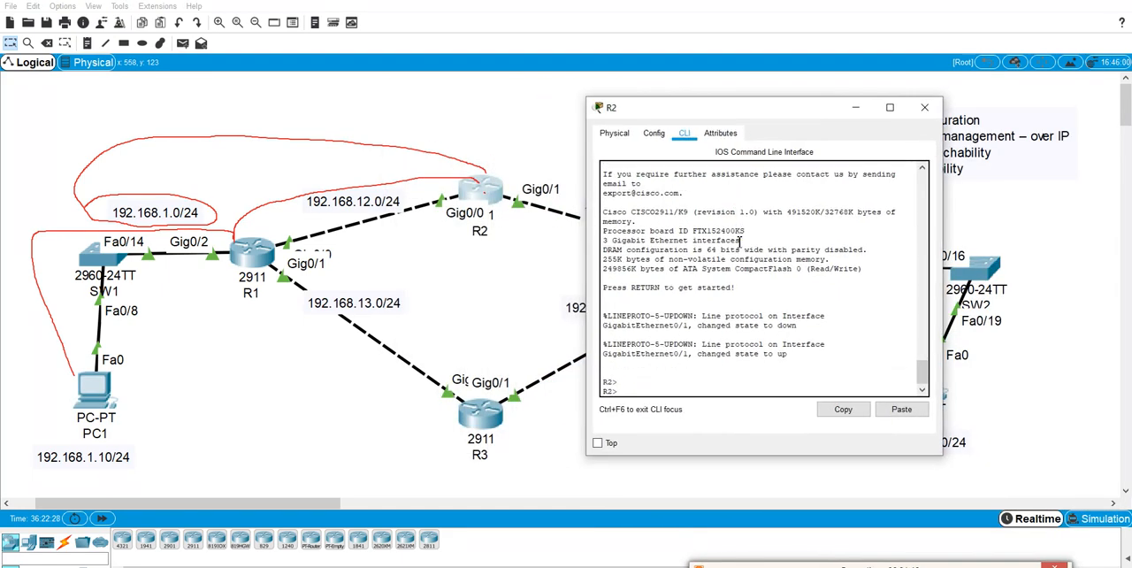
{"action": "type", "text": "en"}
{"action": "key", "text": "Return"}
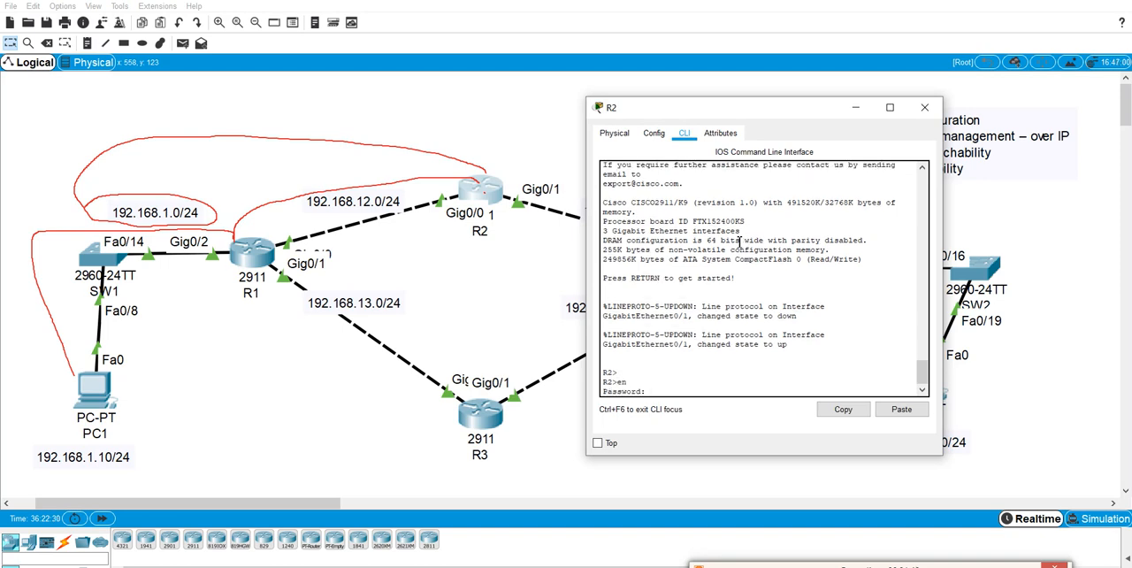
{"action": "key", "text": "Return"}
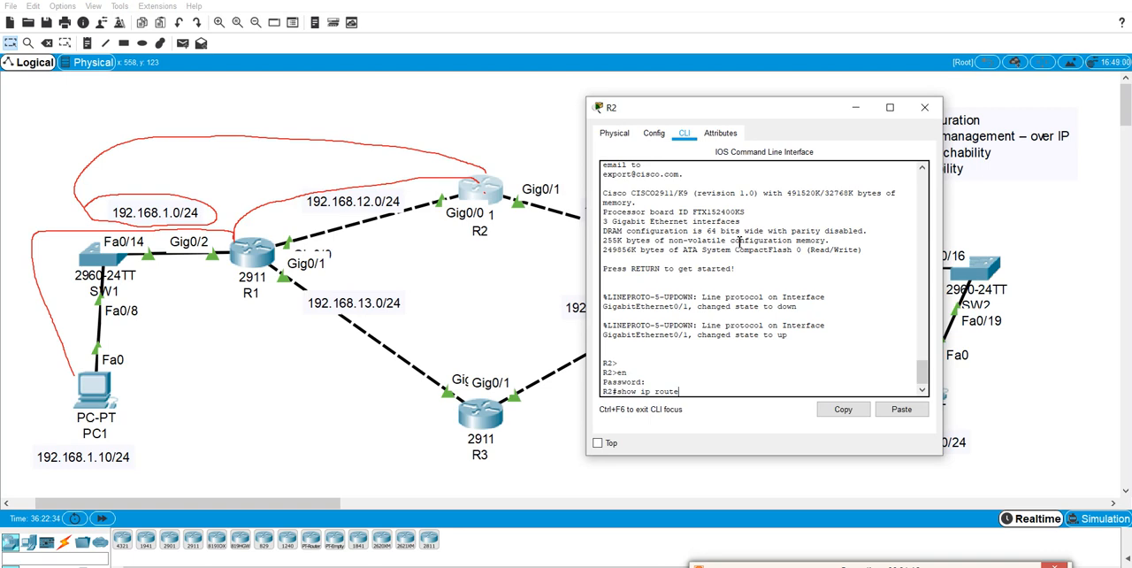
{"action": "type", "text": "show ip route"}
{"action": "key", "text": "Return"}
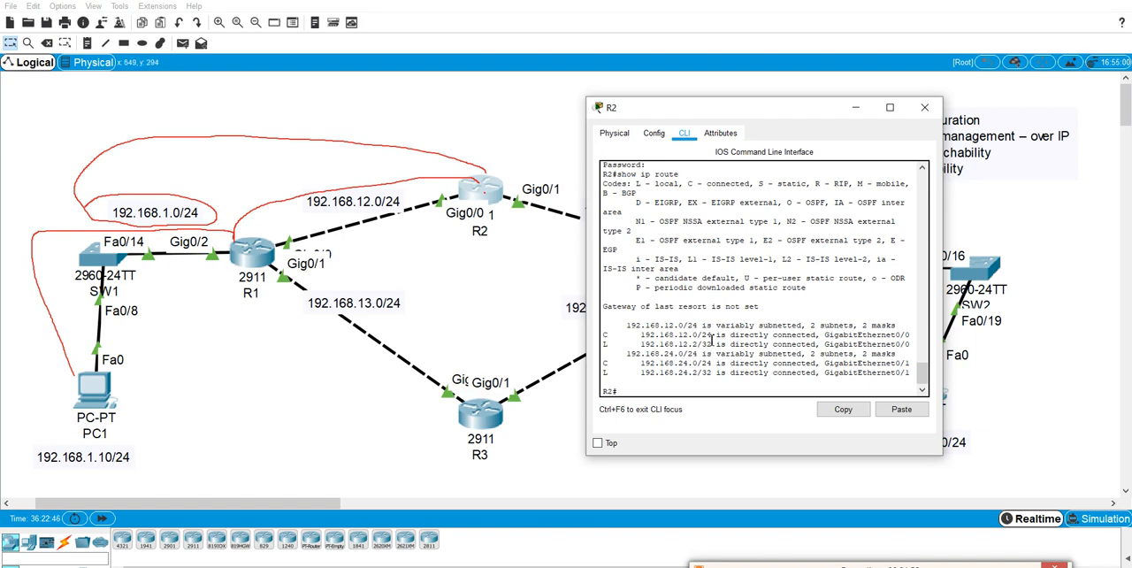
Add a static route on R2 to 192.168.1.0 255.255.255.0 through 192.168.12.1 and save the running configuration.
{"action": "type", "text": "nf t"}
{"action": "key", "text": "Return"}
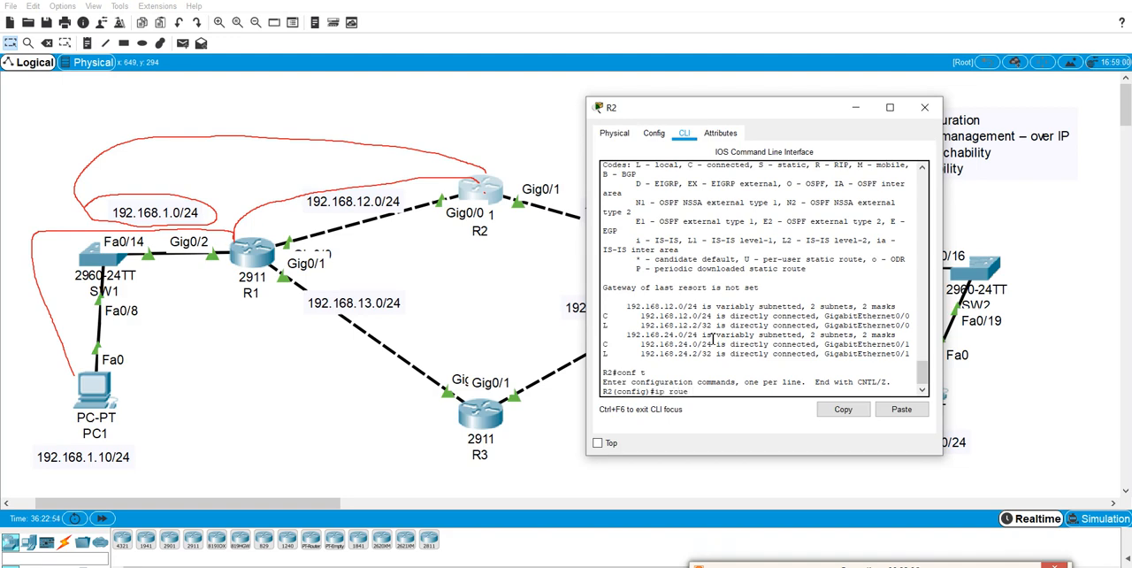
{"action": "key", "text": "BackSpace"}
{"action": "type", "text": "ute 192.168.1.0 255.255.255.0 192.168.12.1"}
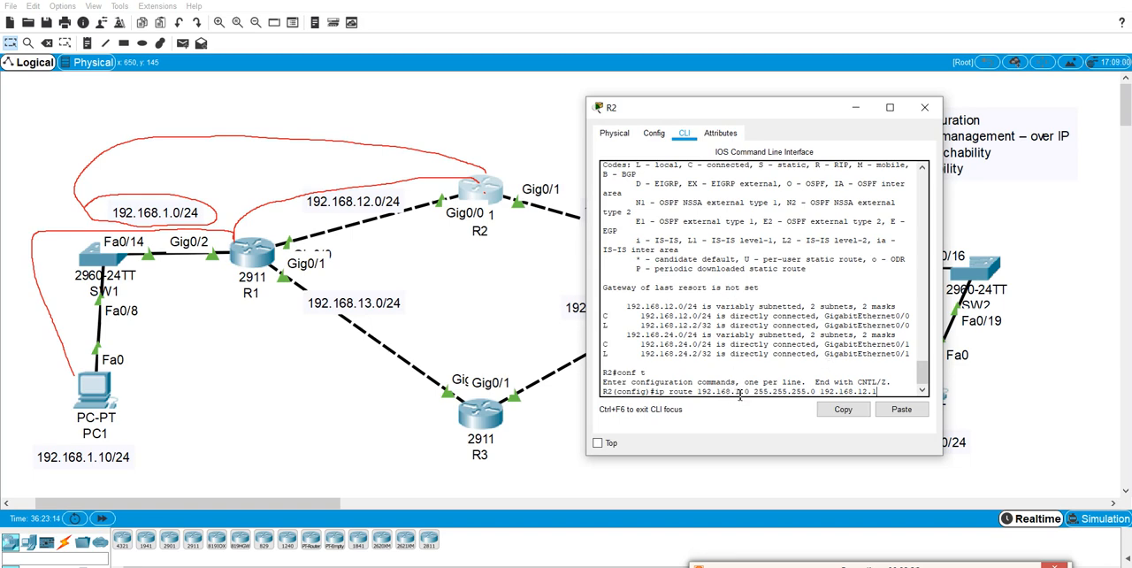
{"action": "left_click_drag", "start_coordinate": [755, 395], "coordinate": [817, 398]}
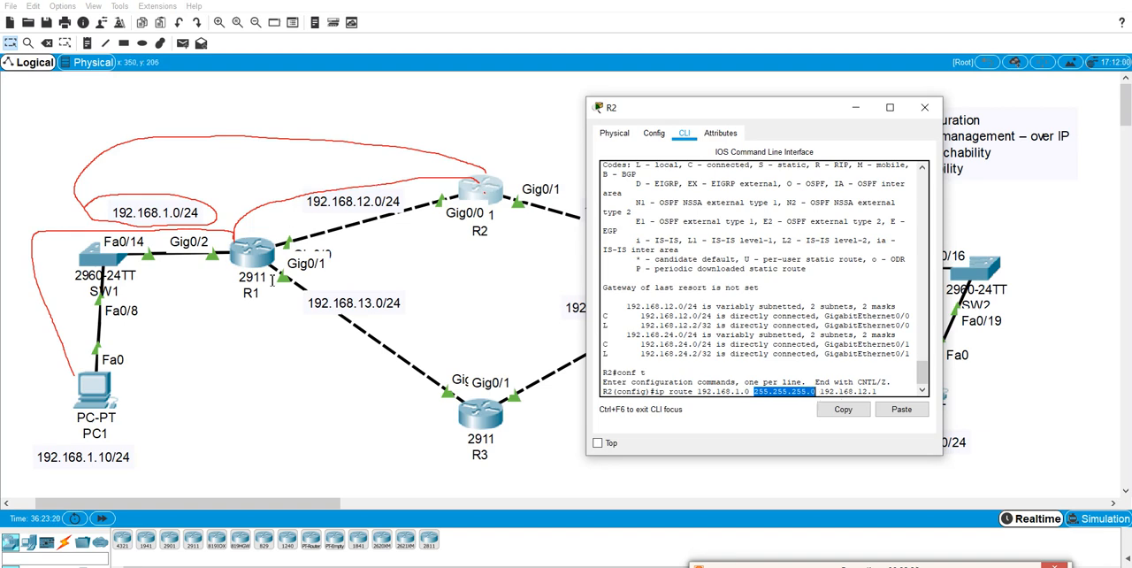
{"action": "left_click", "coordinate": [842, 409]}
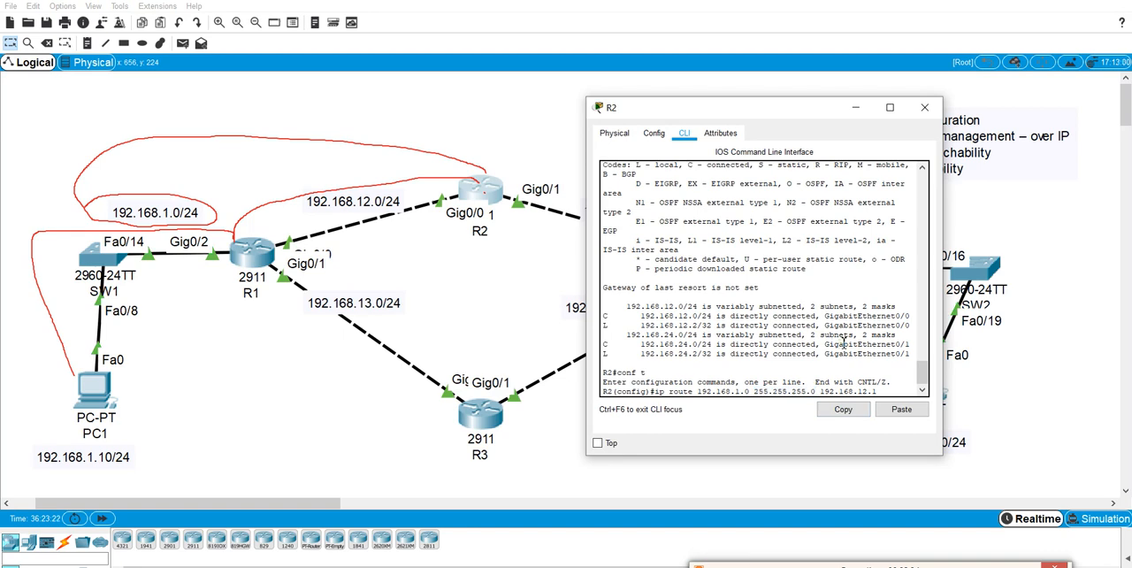
{"action": "key", "text": "Return"}
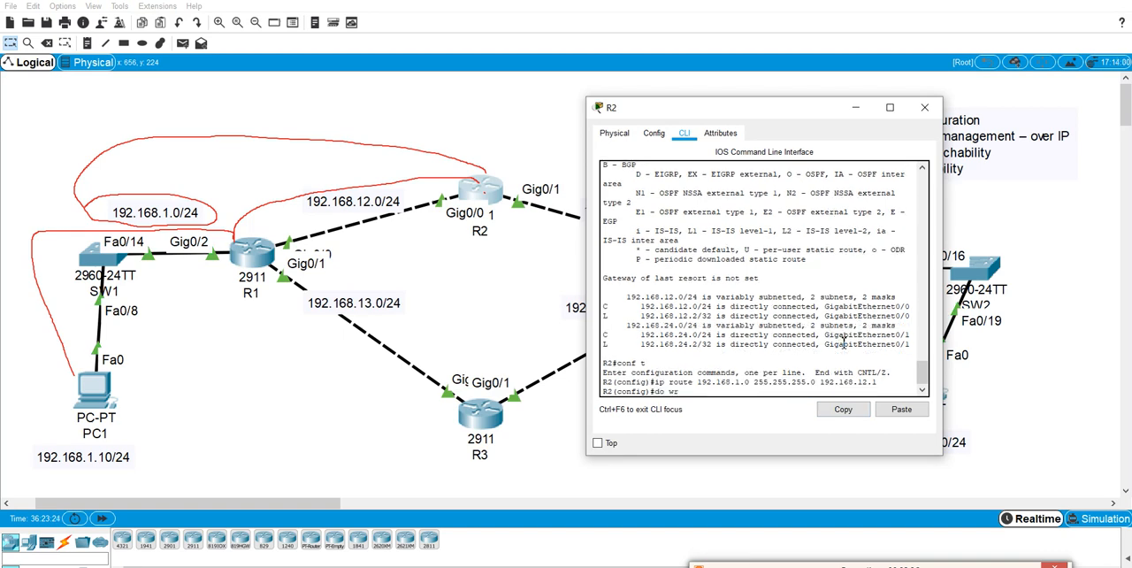
{"action": "type", "text": "do wr"}
{"action": "key", "text": "Return"}
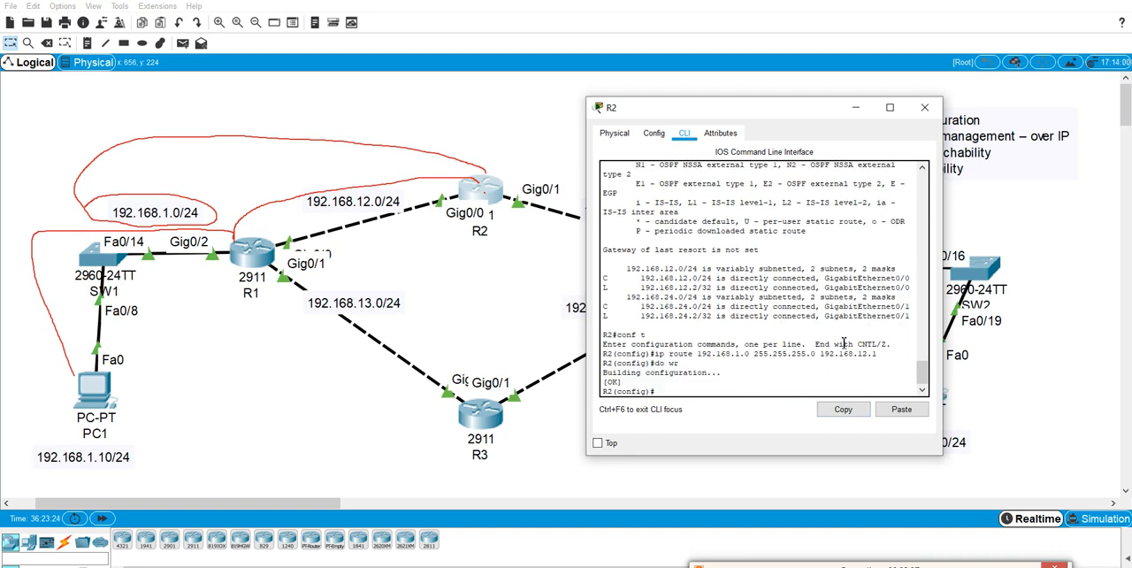
Ping R2's address 192.168.12.2 from PC1's Command Prompt to test reachability.
{"action": "left_click", "coordinate": [102, 386]}
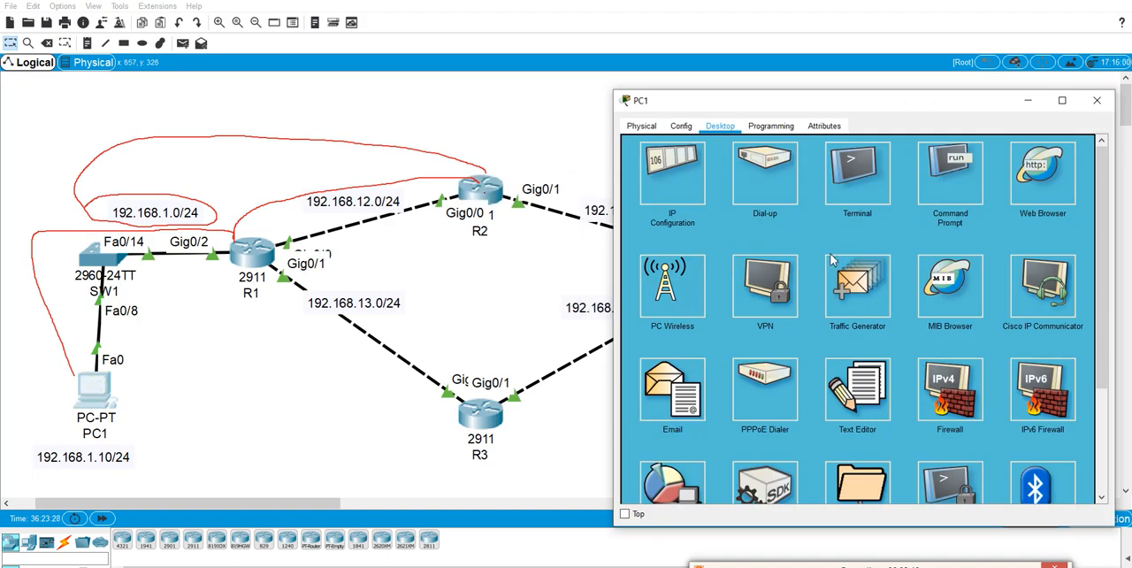
{"action": "left_click", "coordinate": [938, 177]}
{"action": "left_click", "coordinate": [778, 377]}
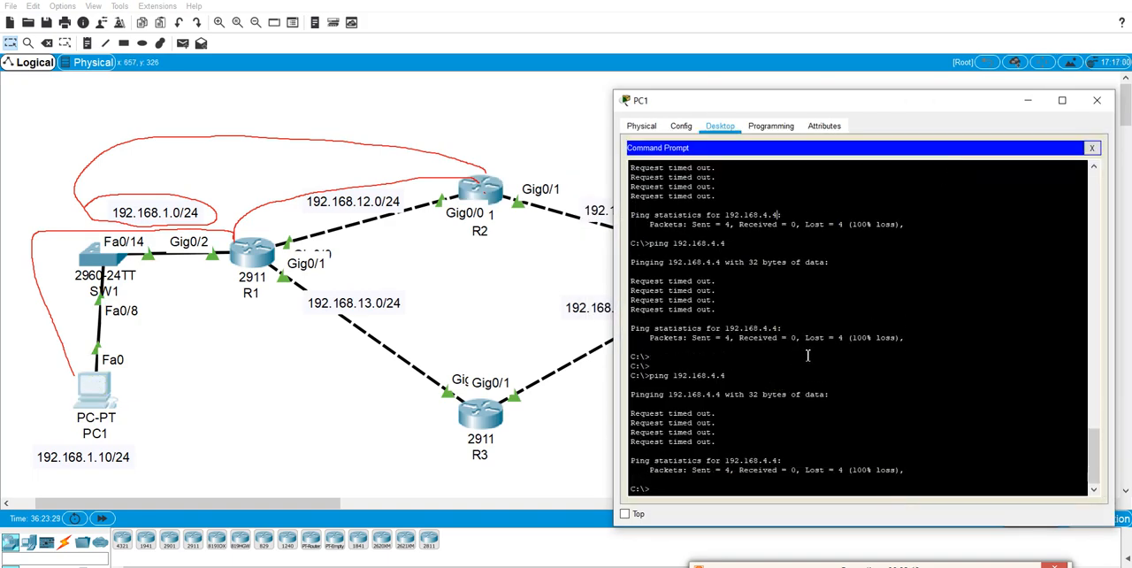
{"action": "key", "text": "Return"}
{"action": "key", "text": "Return"}
{"action": "key", "text": "Return"}
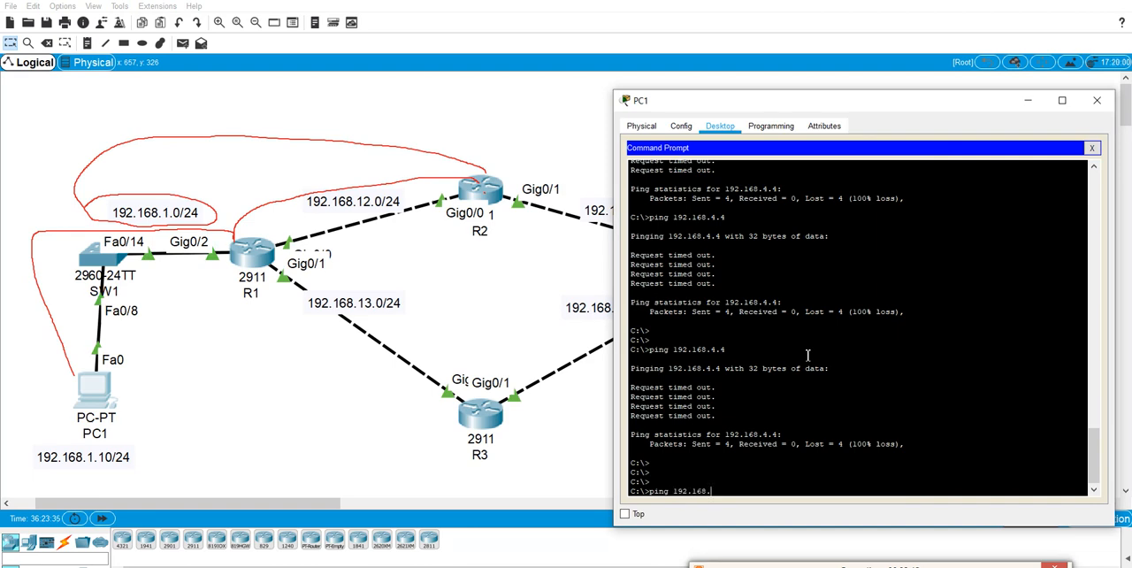
{"action": "type", "text": "ping 192.168.12.2"}
{"action": "key", "text": "Return"}
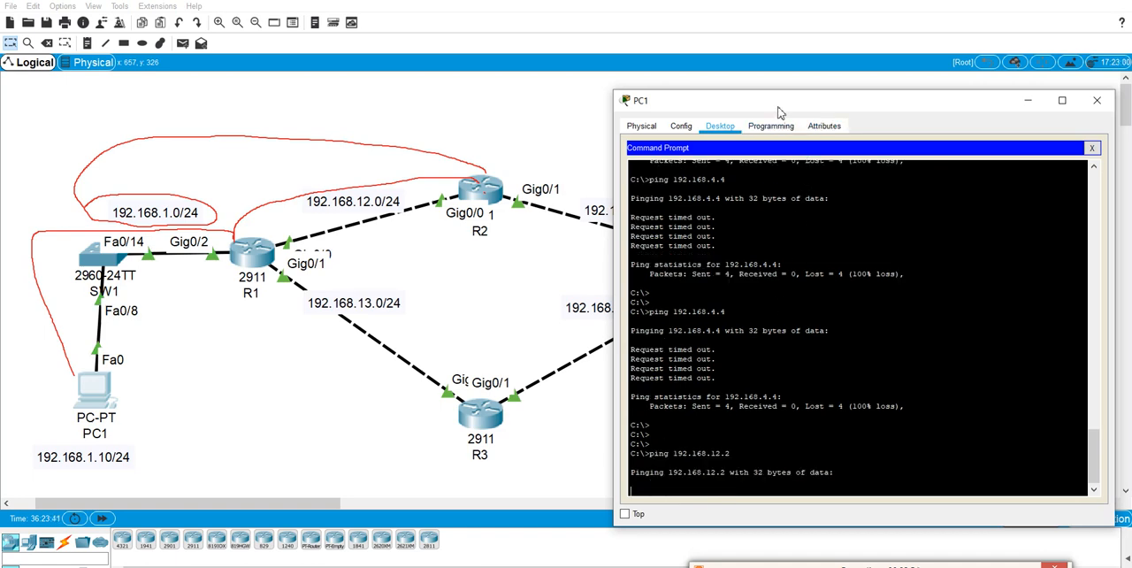
{"action": "left_click_drag", "start_coordinate": [778, 107], "coordinate": [778, 81]}
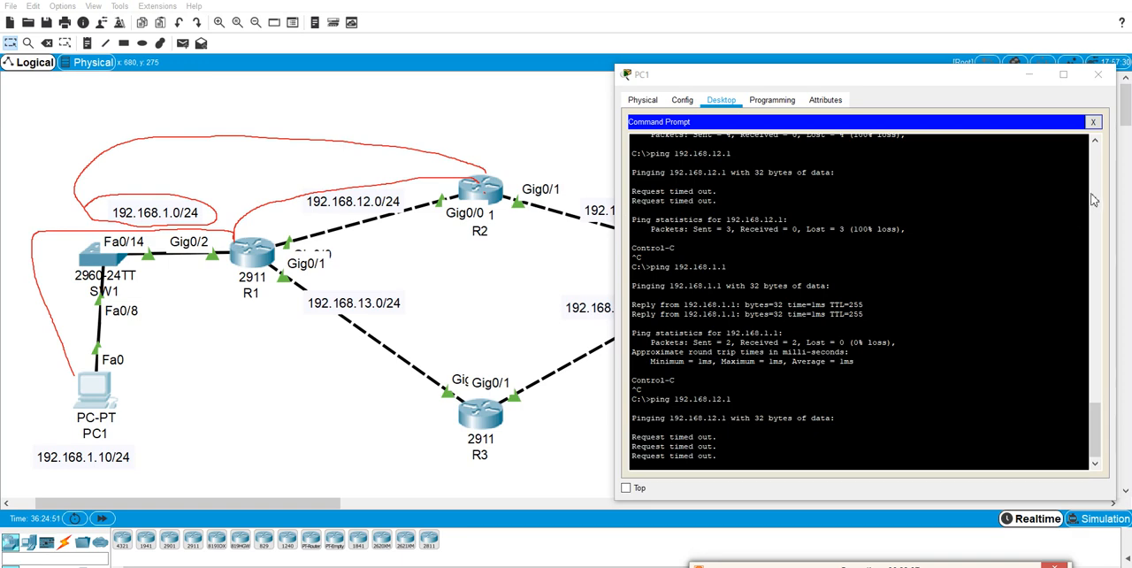
Set PC1's default gateway to R1's address on the 192.168.1.0/24 network.
{"action": "left_click", "coordinate": [1092, 121]}
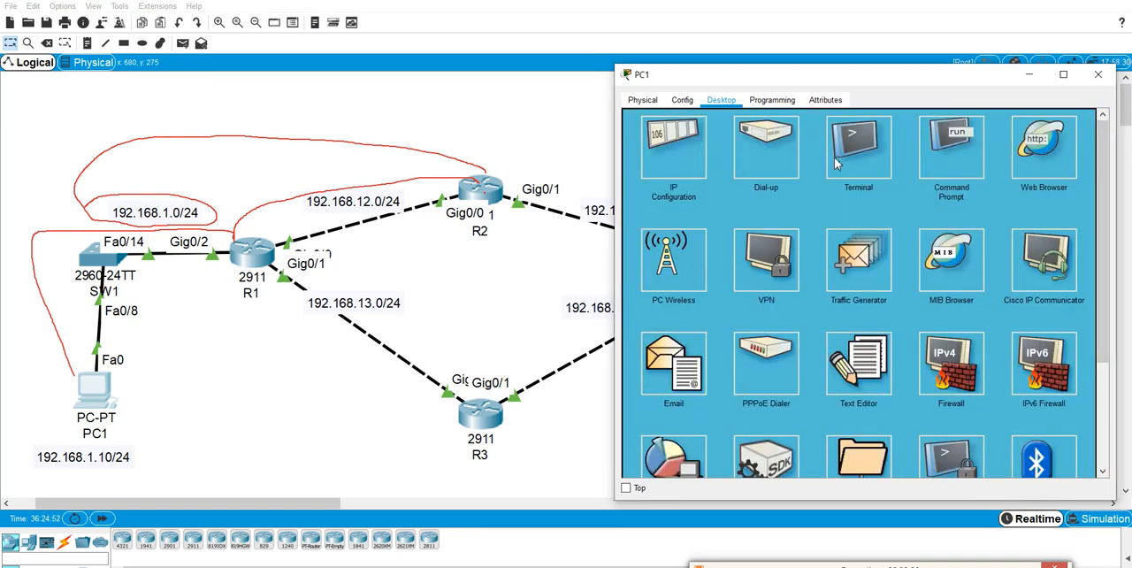
{"action": "left_click", "coordinate": [692, 164]}
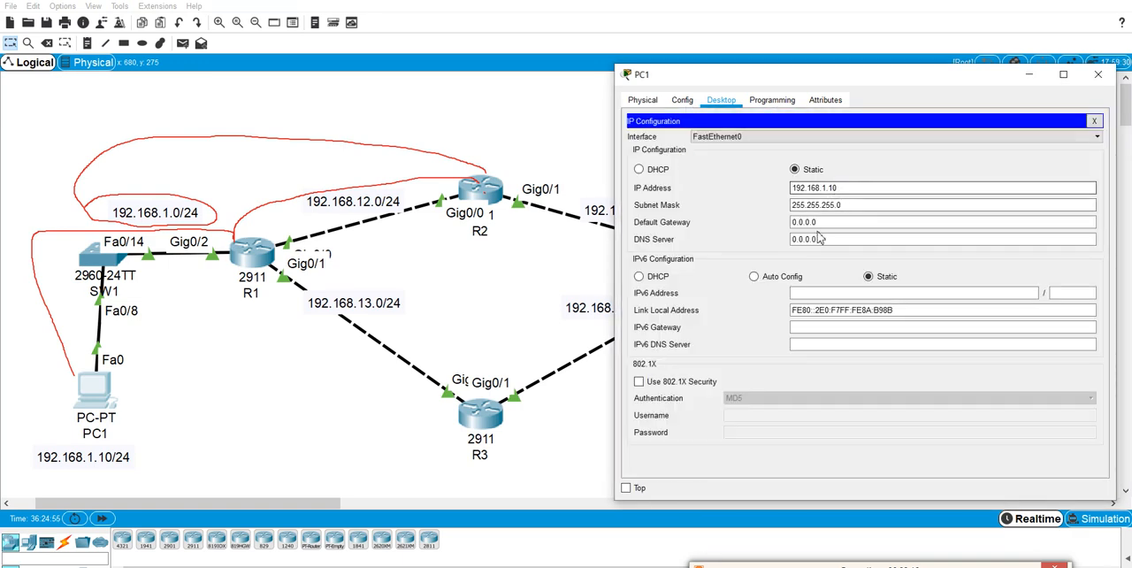
{"action": "left_click_drag", "start_coordinate": [844, 222], "coordinate": [738, 219]}
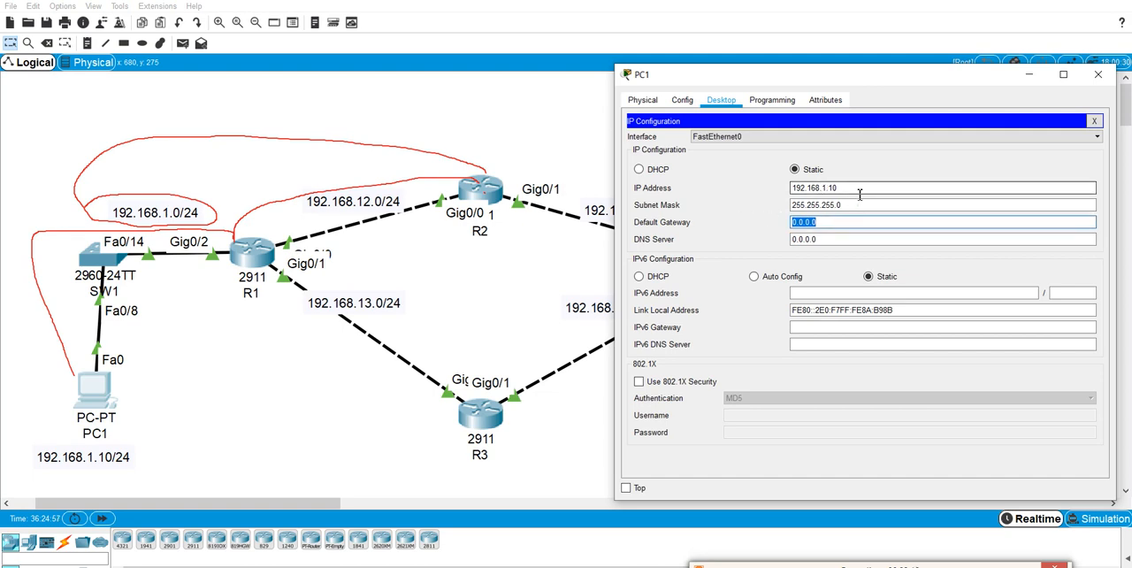
{"action": "type", "text": "192.168.1.1"}
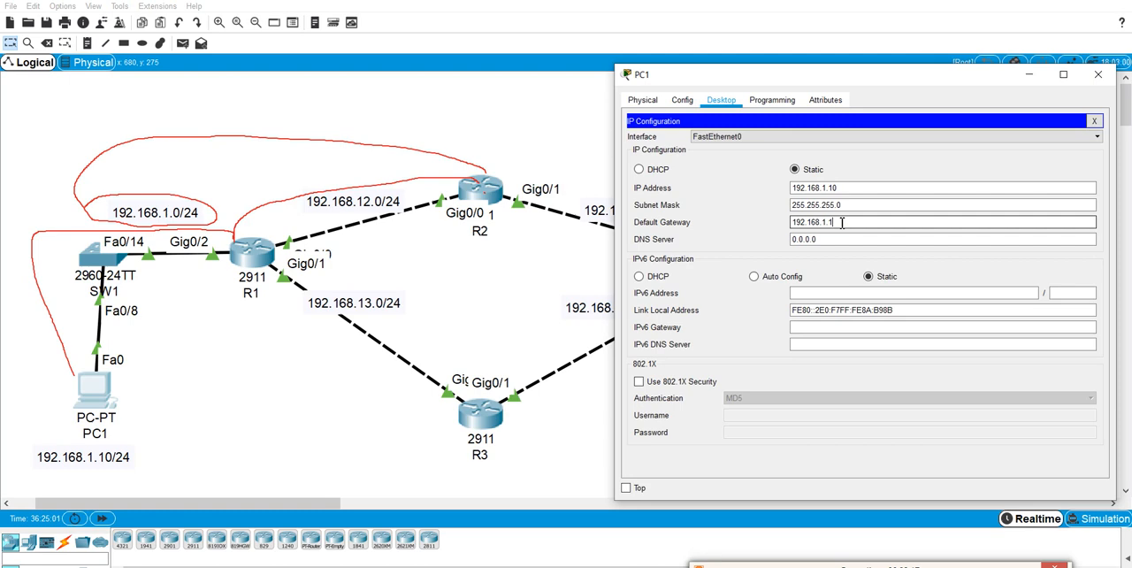
{"action": "left_click", "coordinate": [1093, 121]}
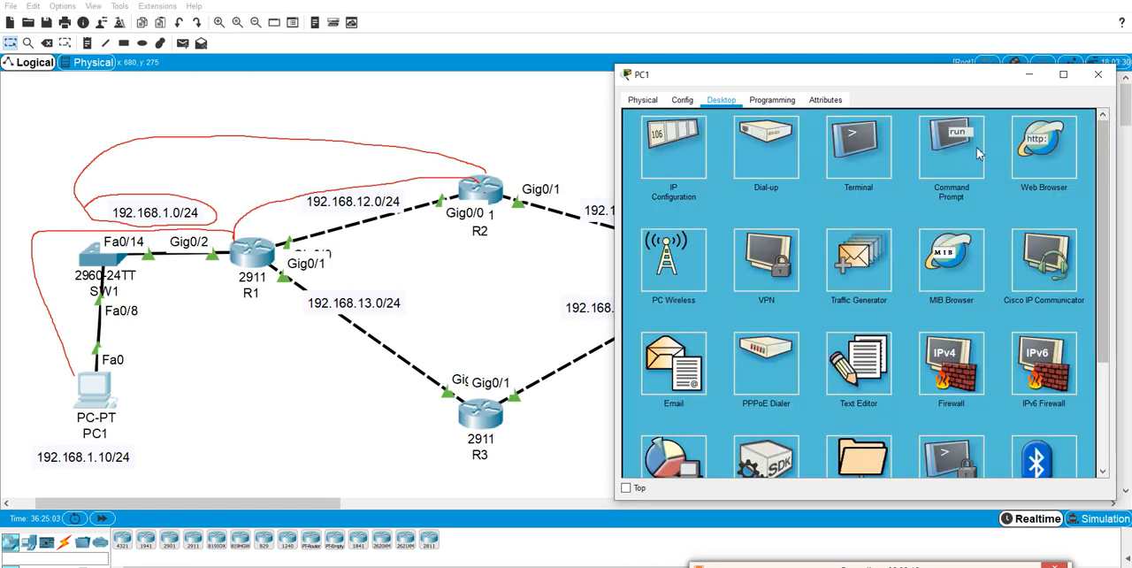
Ping 192.168.12.1 and 192.168.12.2 from PC1's Command Prompt to test reachability of R1 and R2.
{"action": "left_click", "coordinate": [980, 150]}
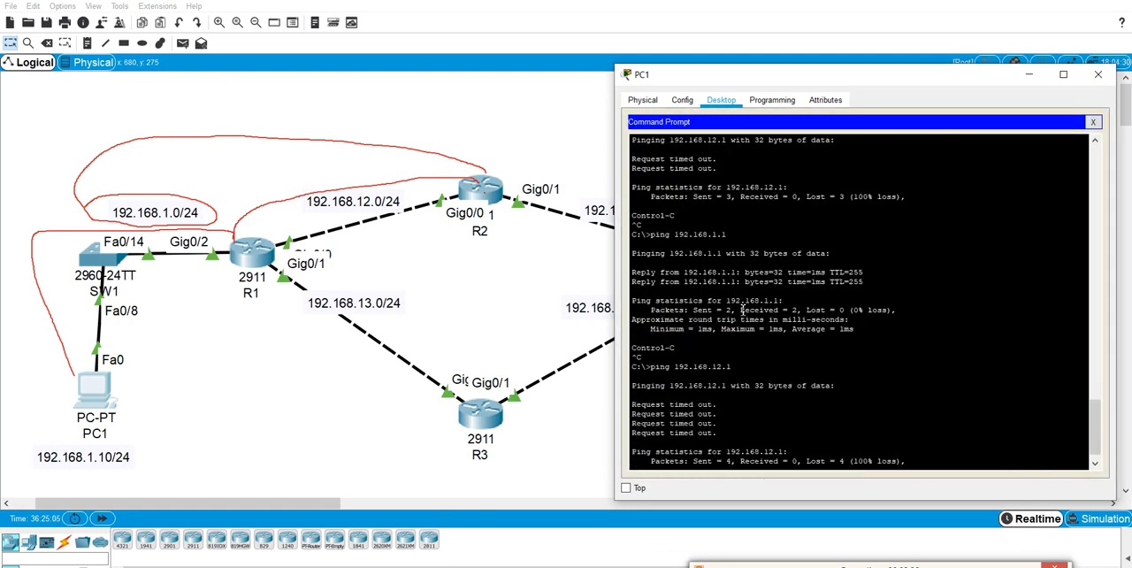
{"action": "key", "text": "Up"}
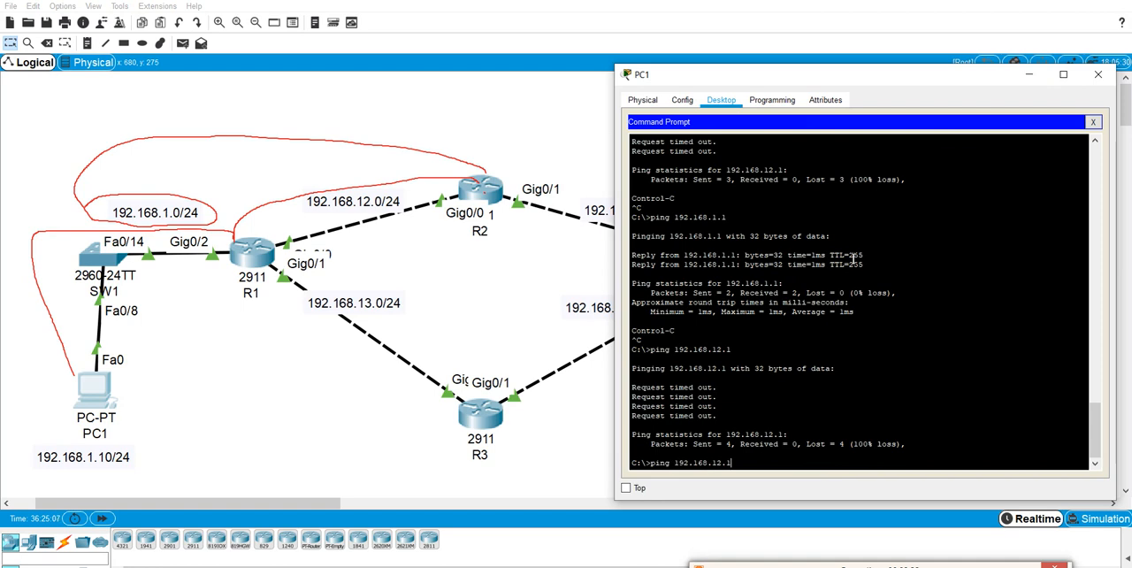
{"action": "key", "text": "Return"}
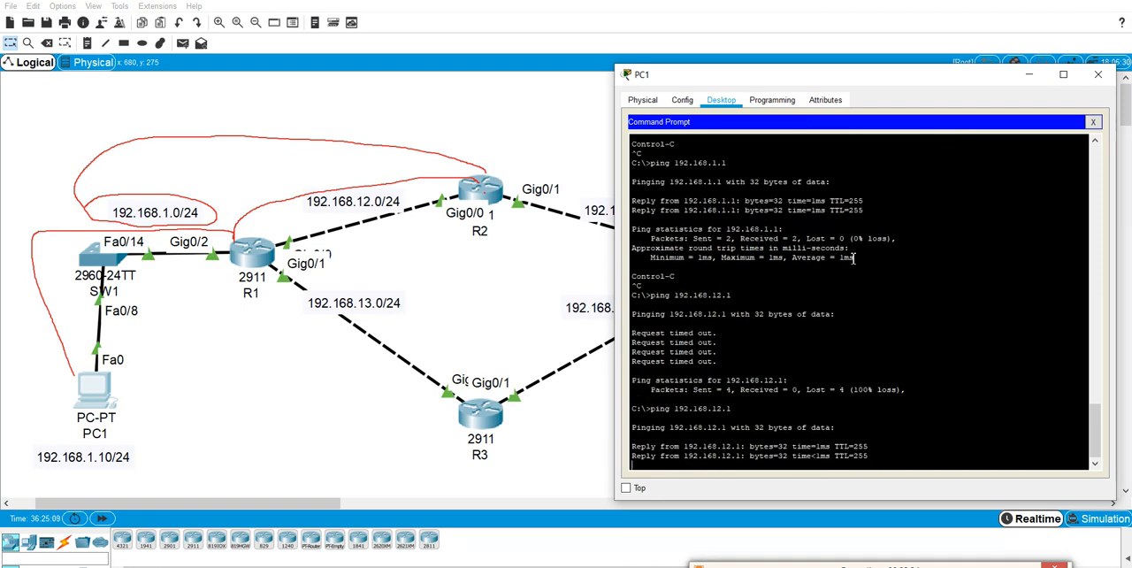
{"action": "key", "text": "ctrl+c"}
{"action": "key", "text": "Up"}
{"action": "key", "text": "BackSpace"}
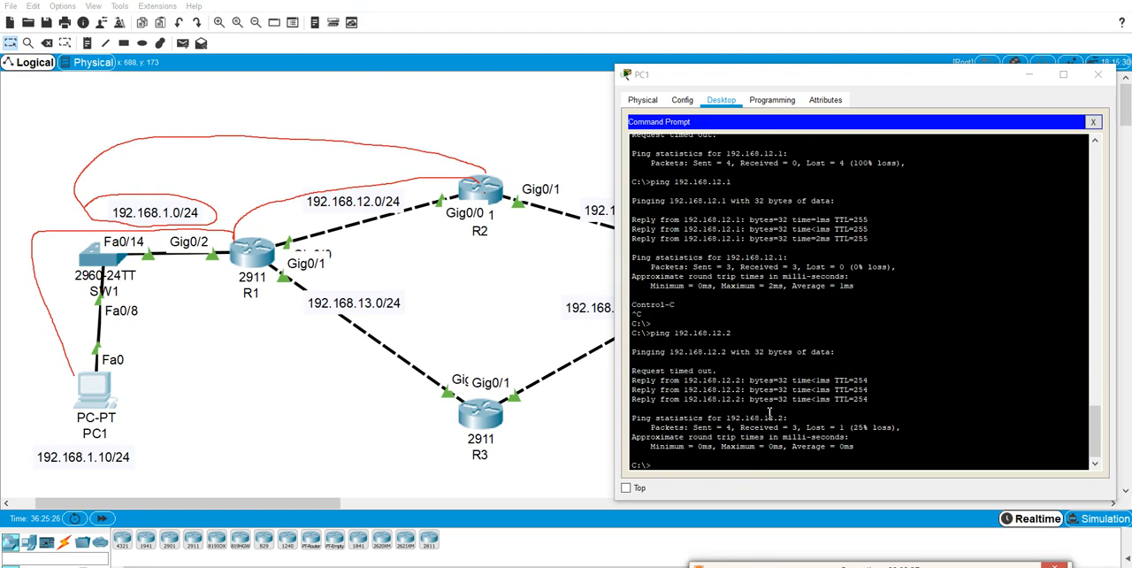
{"action": "left_click", "coordinate": [1096, 122]}
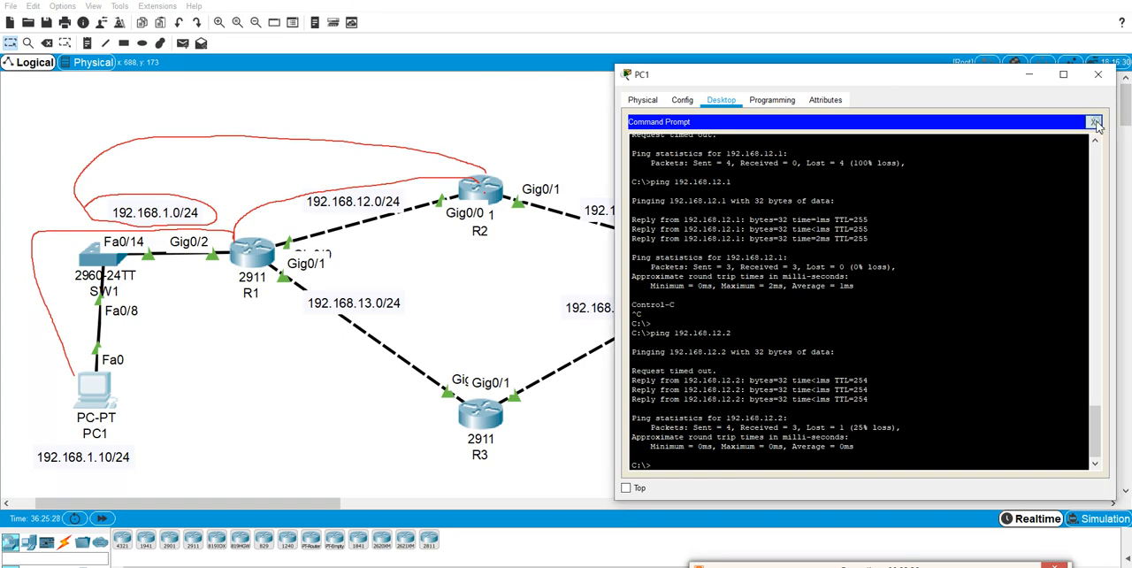
Log in to R2 at 192.168.12.2 over SSH from PC1 as admin, entering the login password.
{"action": "left_click", "coordinate": [907, 258]}
{"action": "key", "text": "BackSpace"}
{"action": "key", "text": "BackSpace"}
{"action": "key", "text": "BackSpace"}
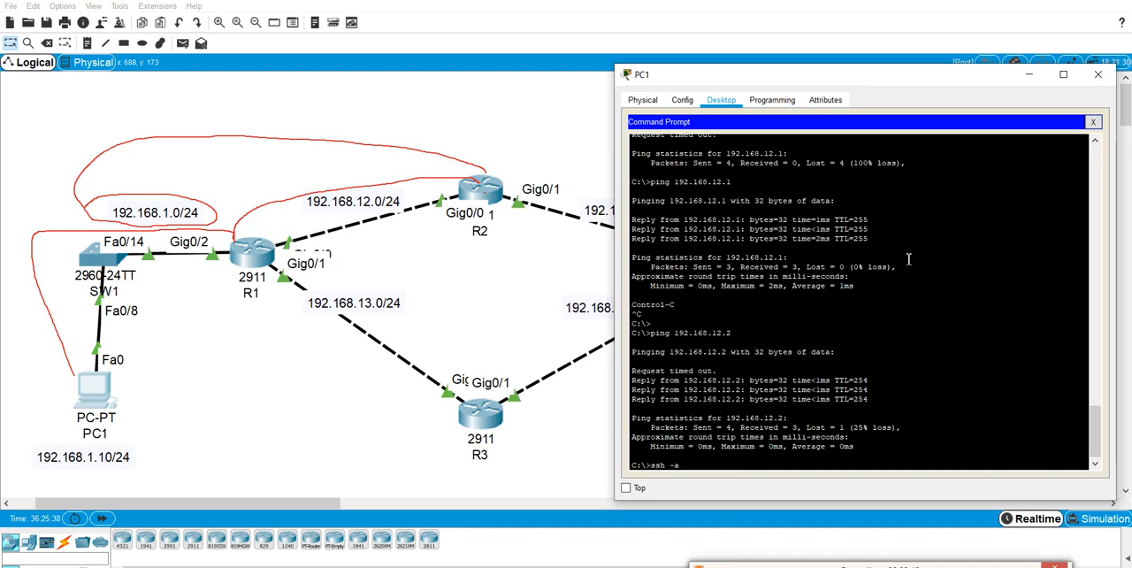
{"action": "type", "text": "l admin 192.168.12.2"}
{"action": "key", "text": "Return"}
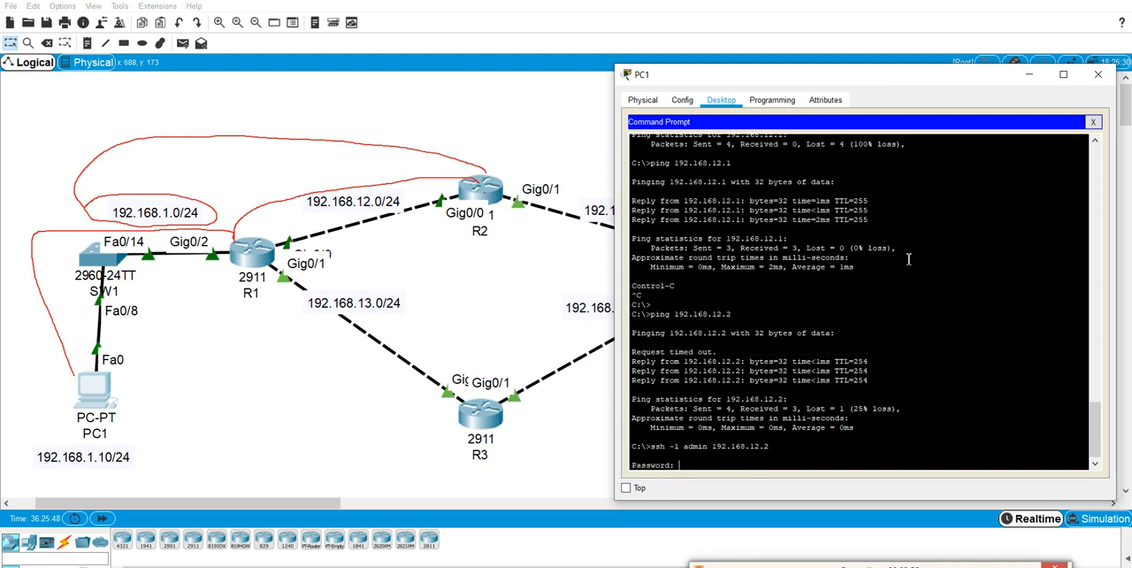
{"action": "key", "text": "Return"}
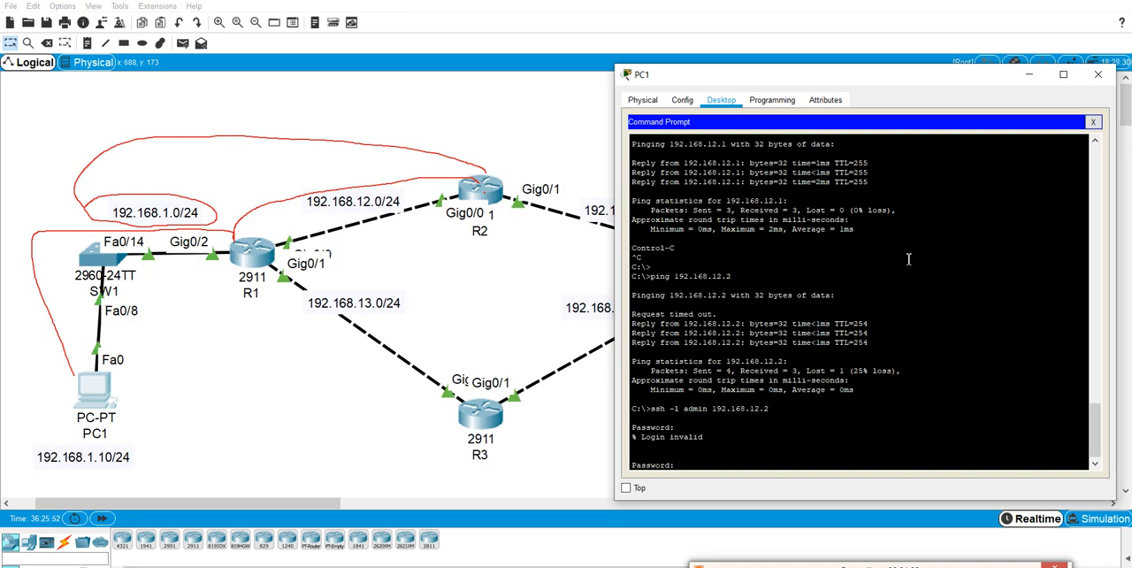
{"action": "key", "text": "Return"}
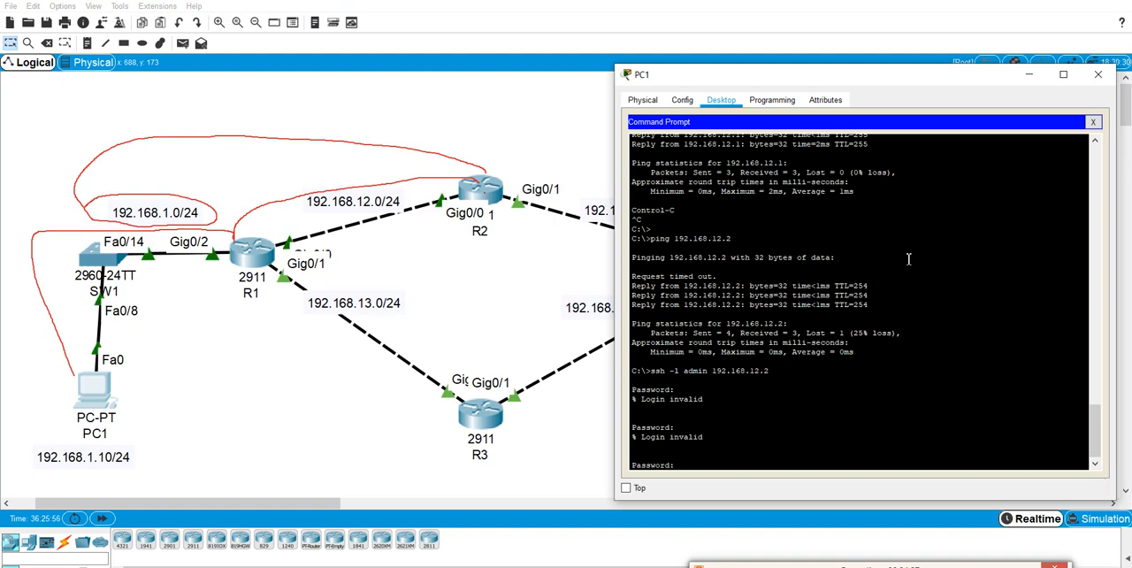
{"action": "key", "text": "Return"}
Enter privileged EXEC mode on R2 through the SSH session with the enable password.
{"action": "type", "text": "en"}
{"action": "key", "text": "Return"}
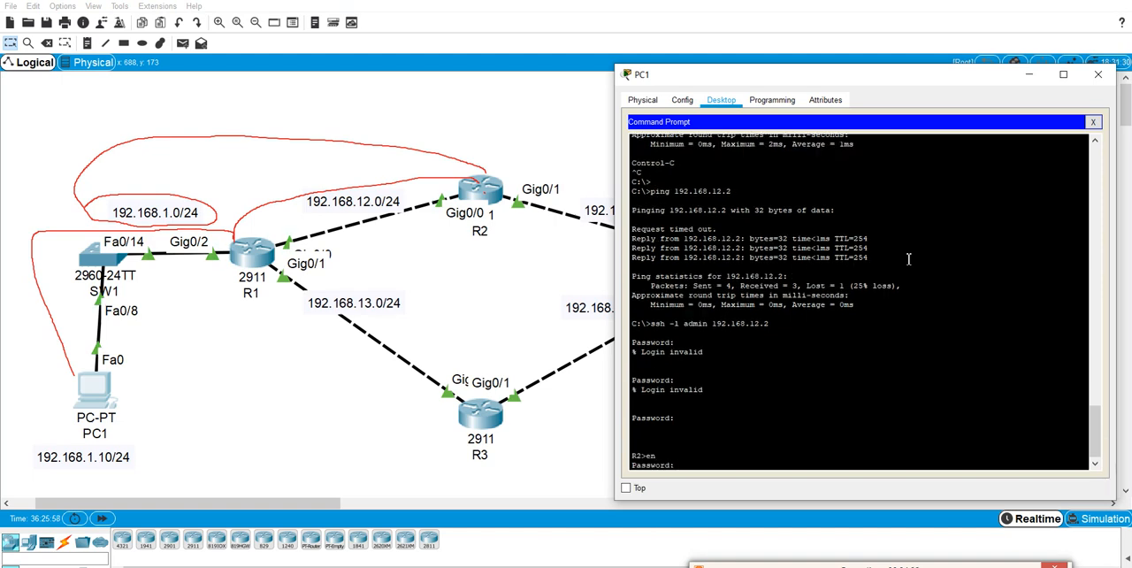
{"action": "key", "text": "Return"}
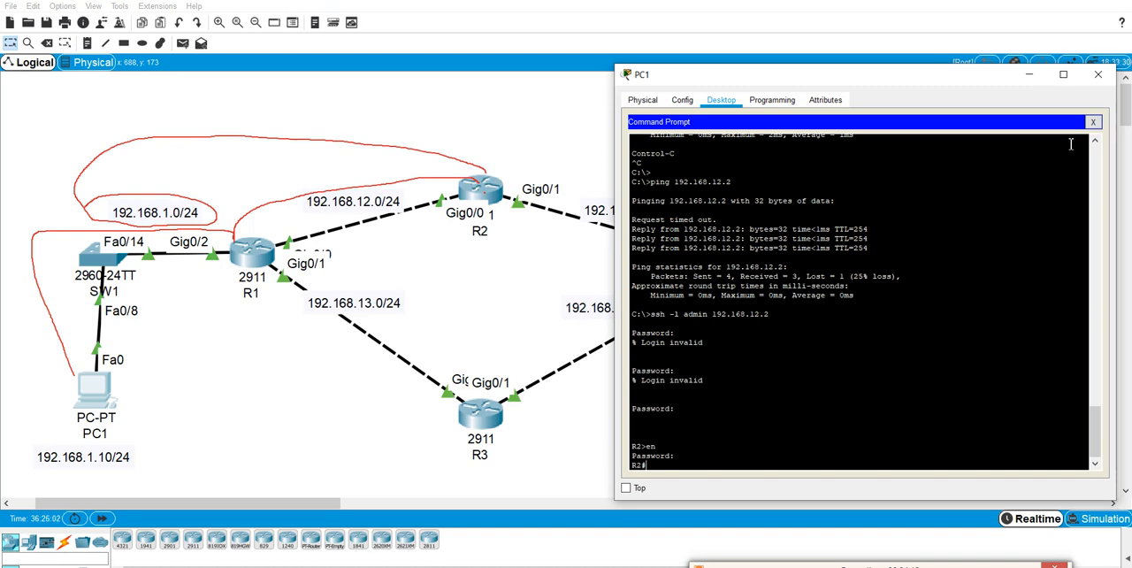
End the SSH session to R2 and close PC1's Command Prompt.
{"action": "type", "text": "exit"}
{"action": "key", "text": "Return"}
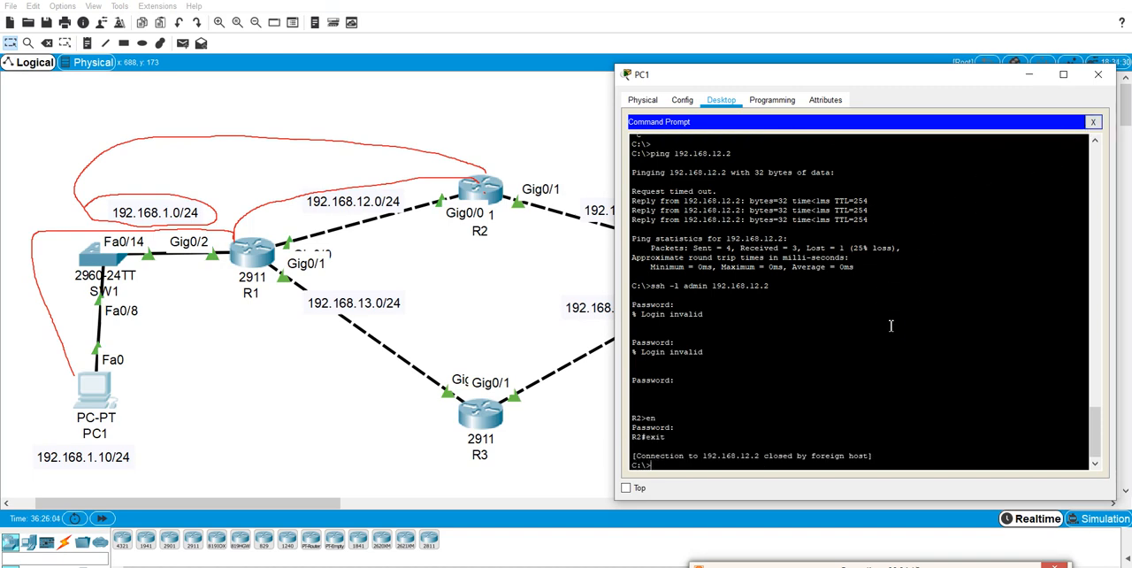
{"action": "left_click", "coordinate": [1093, 122]}
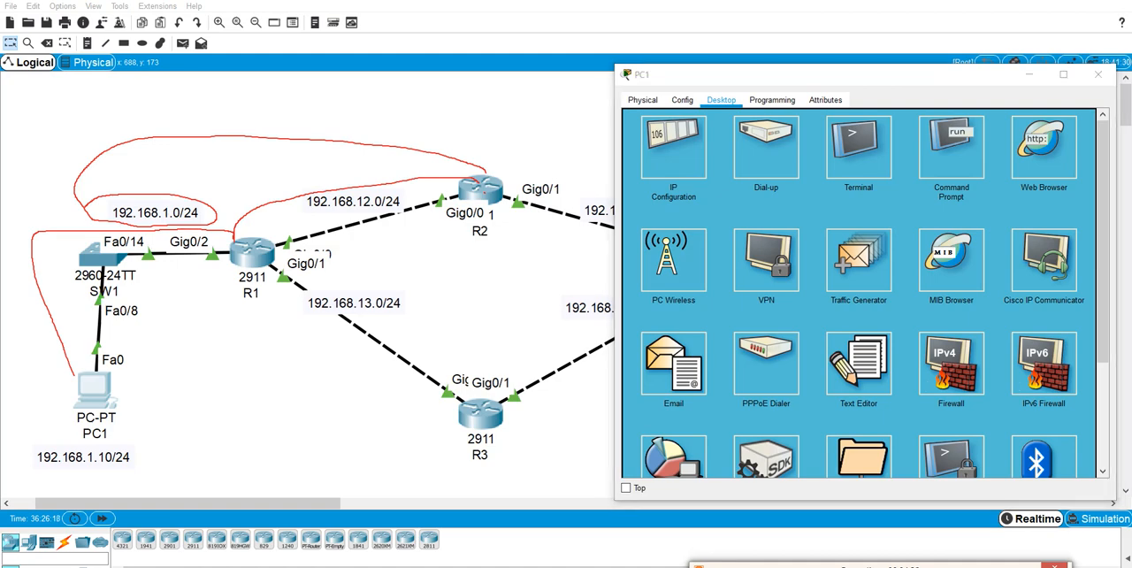
Close PC1's device window to uncover the whole topology.
{"action": "key", "text": "Escape"}
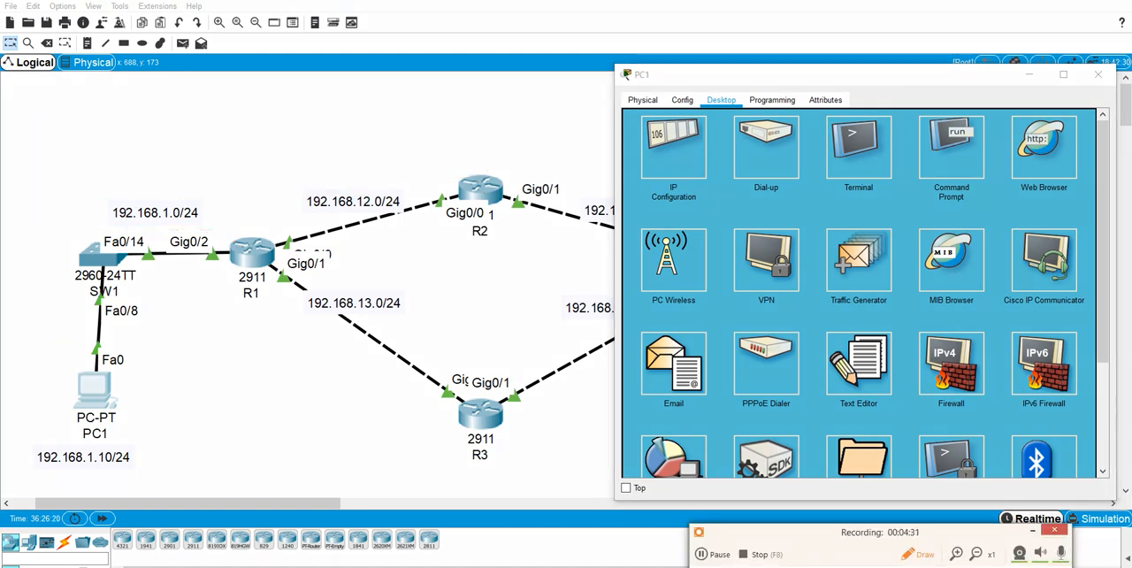
{"action": "left_click_drag", "start_coordinate": [939, 75], "coordinate": [593, 262]}
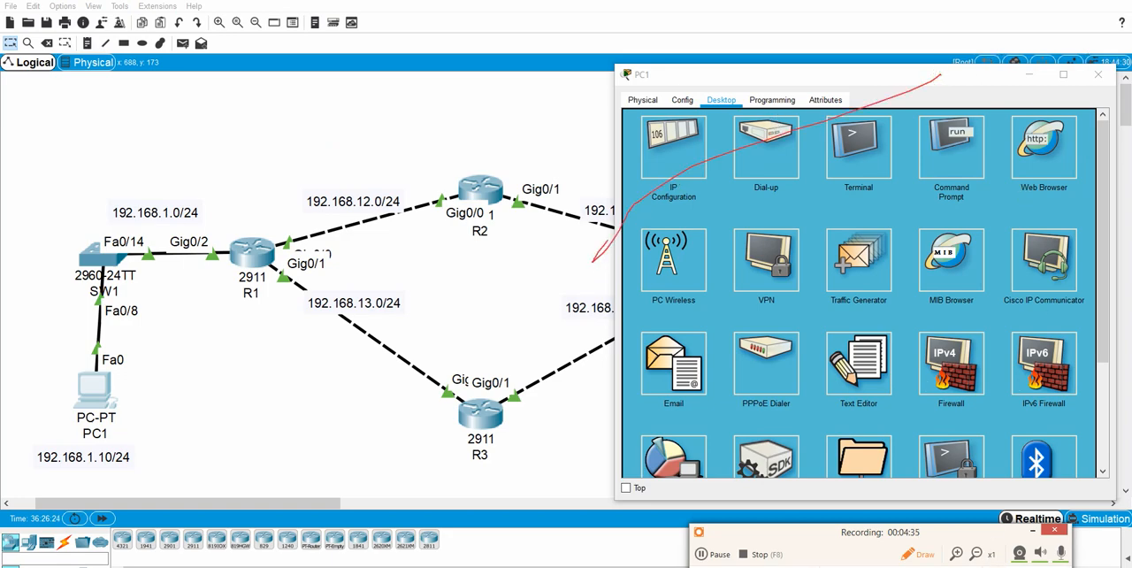
{"action": "key", "text": "Escape"}
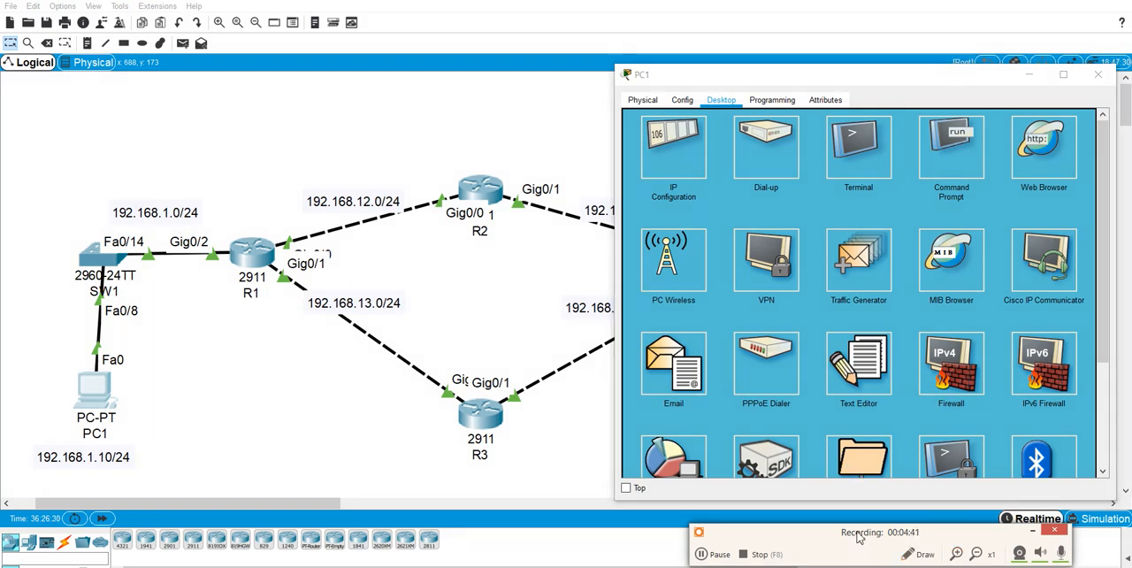
{"action": "left_click_drag", "start_coordinate": [973, 77], "coordinate": [872, 80]}
{"action": "left_click", "coordinate": [998, 74]}
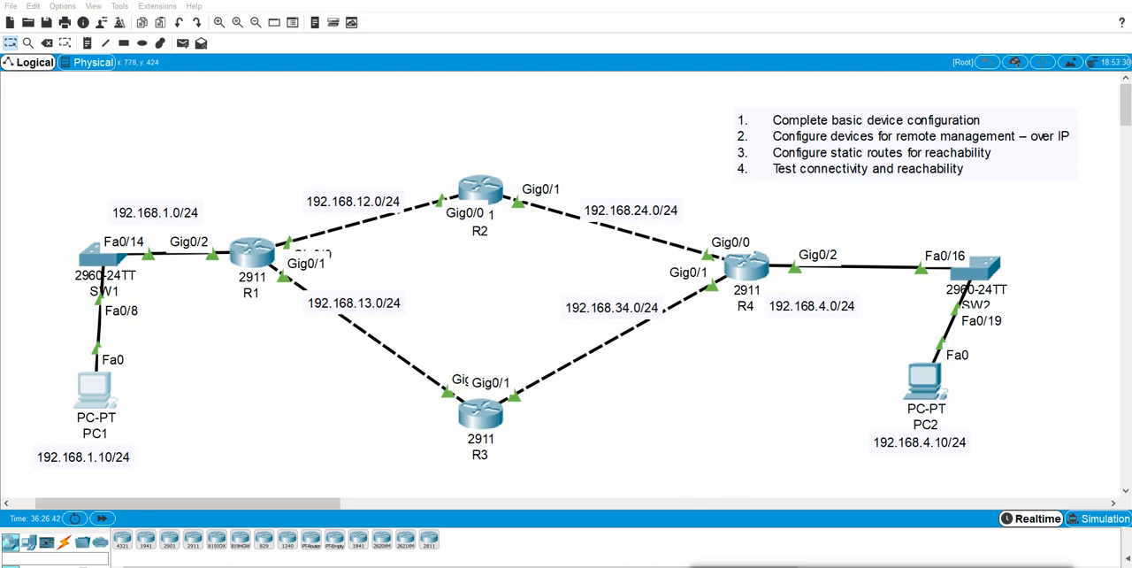
{"action": "mouse_move", "coordinate": [928, 564]}
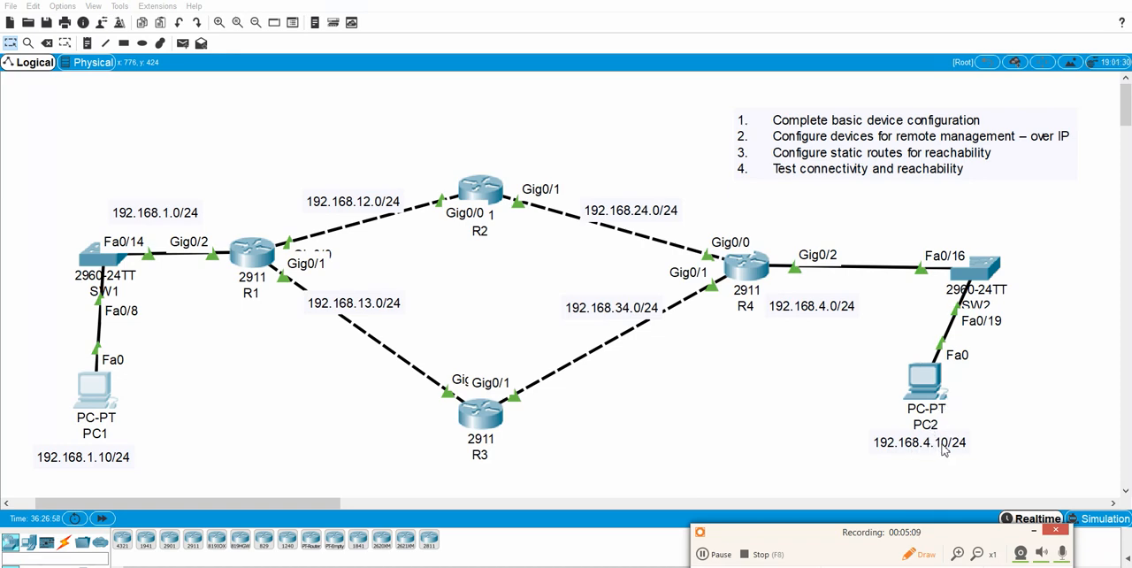
{"action": "mouse_move", "coordinate": [258, 248]}
{"action": "left_mouse_down"}
{"action": "mouse_move", "coordinate": [257, 216]}
{"action": "mouse_move", "coordinate": [325, 171]}
{"action": "mouse_move", "coordinate": [456, 168]}
{"action": "mouse_move", "coordinate": [471, 185]}
{"action": "left_mouse_up"}
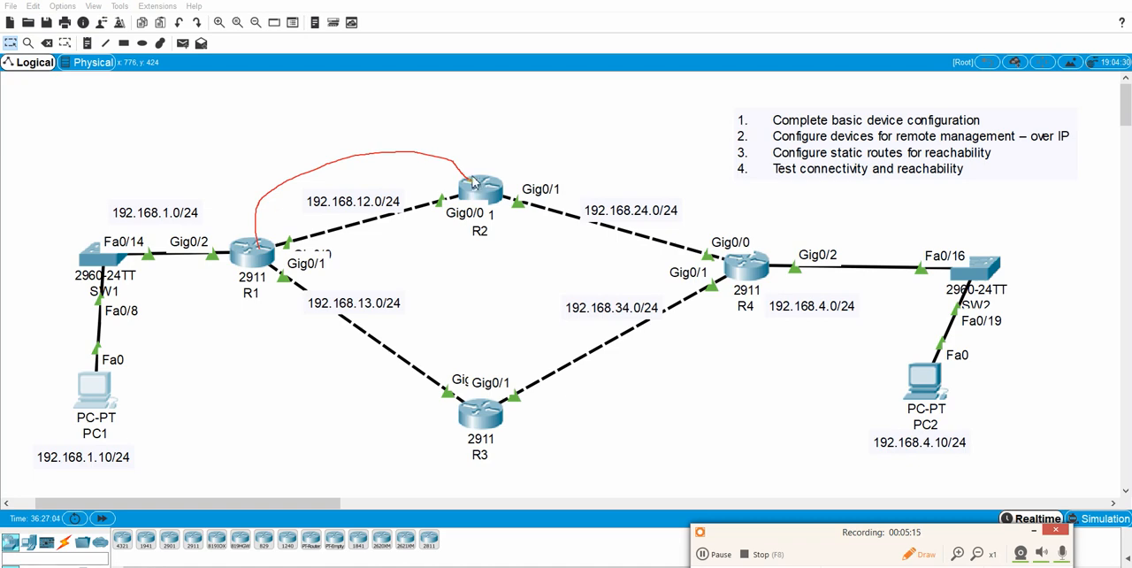
{"action": "mouse_move", "coordinate": [474, 182]}
{"action": "left_mouse_down"}
{"action": "mouse_move", "coordinate": [590, 145]}
{"action": "mouse_move", "coordinate": [731, 207]}
{"action": "mouse_move", "coordinate": [778, 270]}
{"action": "left_mouse_up"}
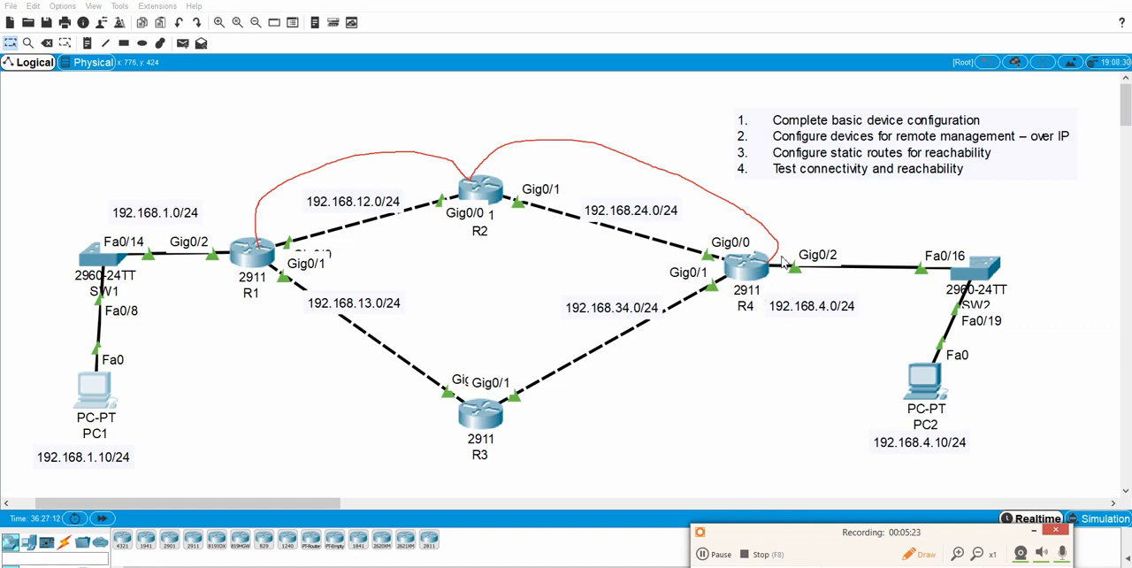
{"action": "mouse_move", "coordinate": [778, 258]}
{"action": "left_mouse_down"}
{"action": "mouse_move", "coordinate": [934, 221]}
{"action": "mouse_move", "coordinate": [1049, 267]}
{"action": "mouse_move", "coordinate": [999, 472]}
{"action": "mouse_move", "coordinate": [834, 448]}
{"action": "mouse_move", "coordinate": [757, 310]}
{"action": "mouse_move", "coordinate": [759, 281]}
{"action": "left_mouse_up"}
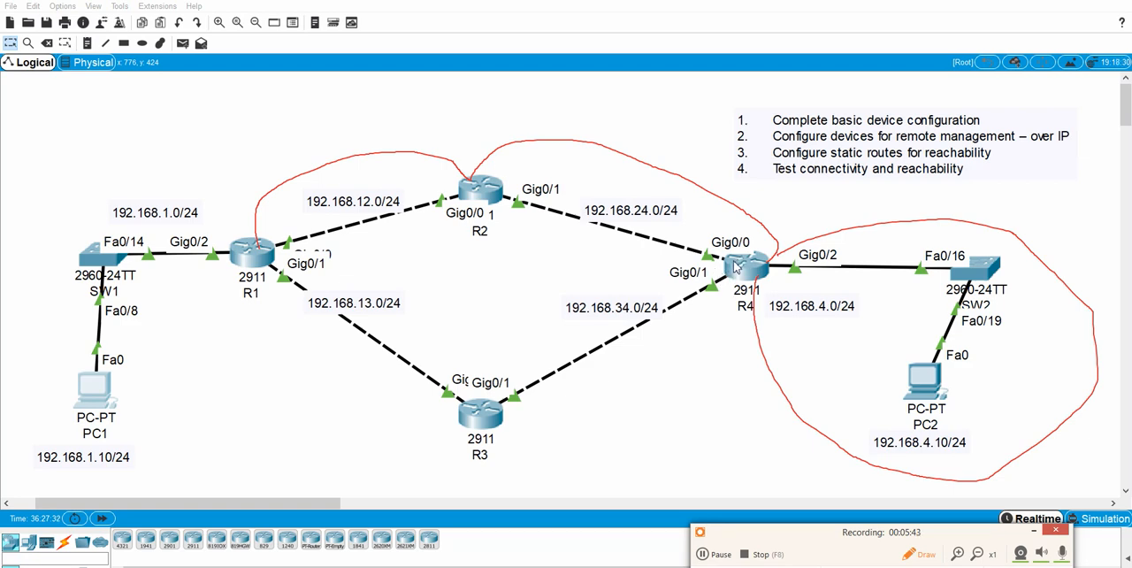
{"action": "mouse_move", "coordinate": [743, 270]}
{"action": "left_mouse_down"}
{"action": "mouse_move", "coordinate": [748, 218]}
{"action": "mouse_move", "coordinate": [702, 135]}
{"action": "mouse_move", "coordinate": [552, 97]}
{"action": "mouse_move", "coordinate": [492, 137]}
{"action": "mouse_move", "coordinate": [476, 177]}
{"action": "mouse_move", "coordinate": [456, 133]}
{"action": "mouse_move", "coordinate": [360, 111]}
{"action": "mouse_move", "coordinate": [279, 135]}
{"action": "mouse_move", "coordinate": [233, 177]}
{"action": "mouse_move", "coordinate": [227, 232]}
{"action": "mouse_move", "coordinate": [237, 245]}
{"action": "left_mouse_up"}
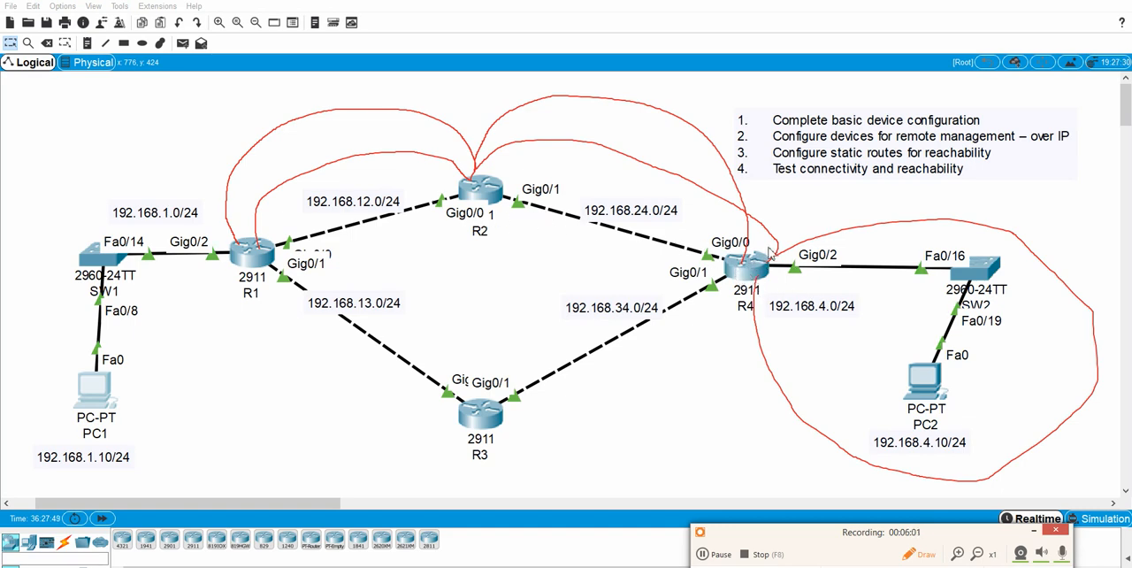
{"action": "mouse_move", "coordinate": [753, 267]}
{"action": "left_mouse_down"}
{"action": "mouse_move", "coordinate": [739, 330]}
{"action": "mouse_move", "coordinate": [587, 423]}
{"action": "mouse_move", "coordinate": [492, 426]}
{"action": "mouse_move", "coordinate": [459, 442]}
{"action": "mouse_move", "coordinate": [323, 385]}
{"action": "mouse_move", "coordinate": [252, 265]}
{"action": "mouse_move", "coordinate": [234, 297]}
{"action": "mouse_move", "coordinate": [248, 380]}
{"action": "mouse_move", "coordinate": [460, 433]}
{"action": "left_mouse_up"}
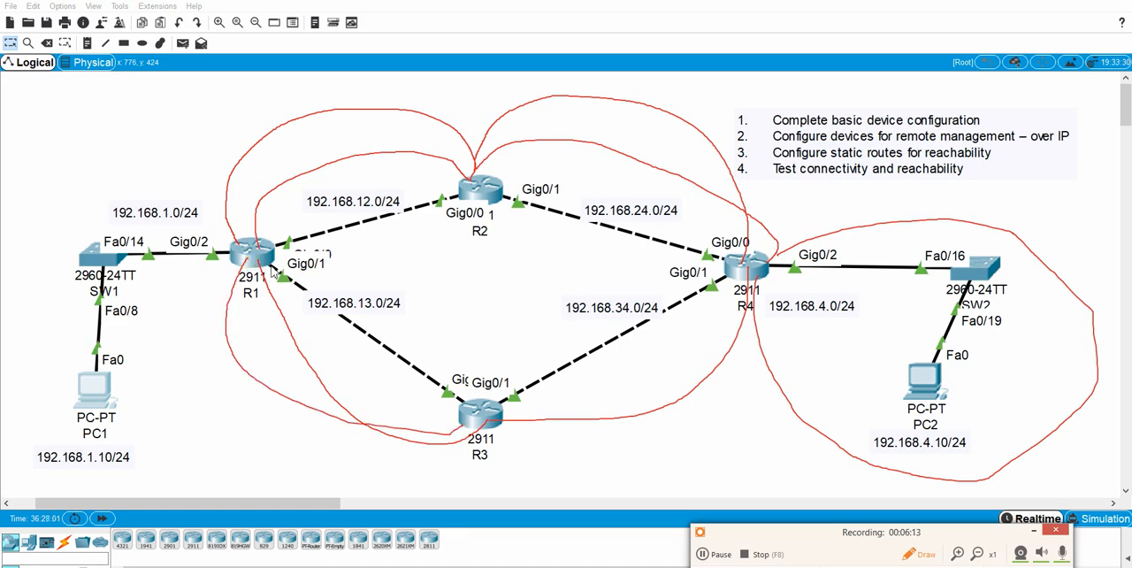
{"action": "mouse_move", "coordinate": [249, 242]}
{"action": "left_mouse_down"}
{"action": "mouse_move", "coordinate": [291, 177]}
{"action": "mouse_move", "coordinate": [428, 176]}
{"action": "mouse_move", "coordinate": [476, 189]}
{"action": "left_mouse_up"}
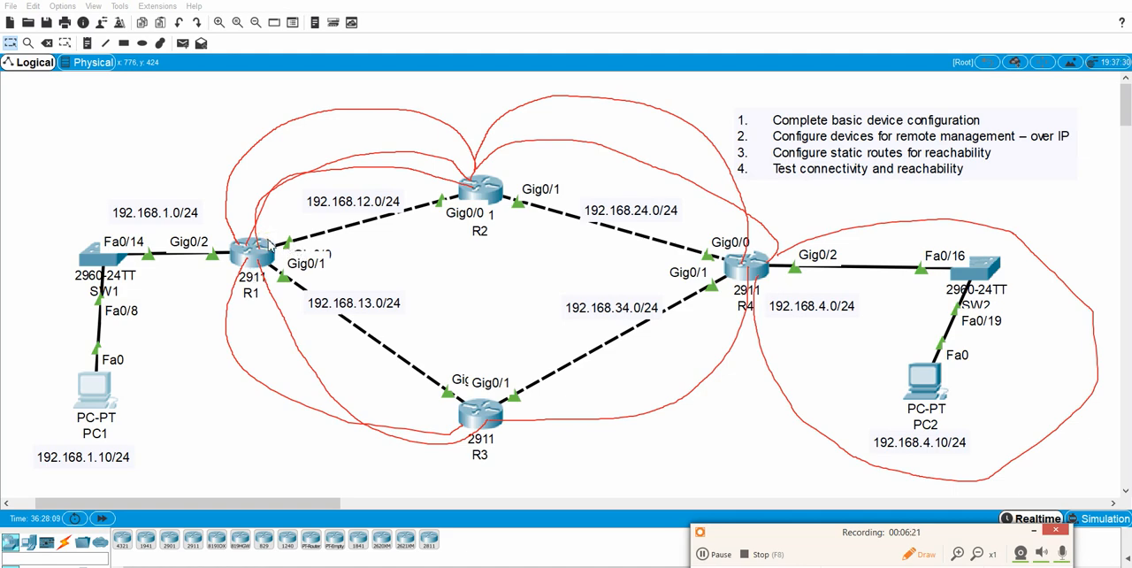
{"action": "mouse_move", "coordinate": [270, 246]}
{"action": "left_mouse_down"}
{"action": "mouse_move", "coordinate": [287, 257]}
{"action": "mouse_move", "coordinate": [449, 213]}
{"action": "left_mouse_up"}
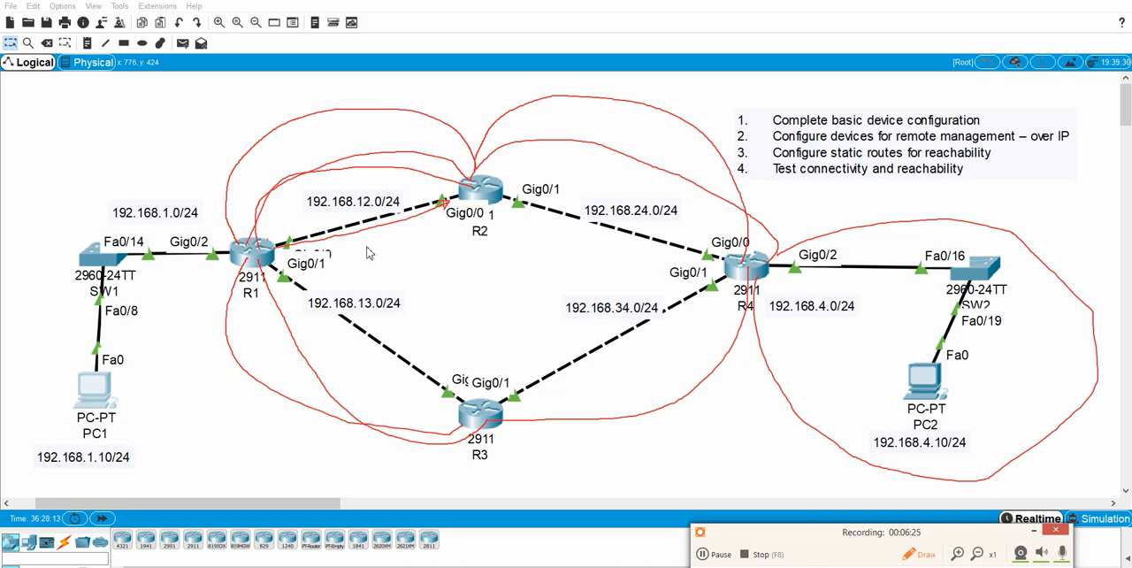
{"action": "mouse_move", "coordinate": [274, 257]}
{"action": "left_mouse_down"}
{"action": "mouse_move", "coordinate": [460, 371]}
{"action": "mouse_move", "coordinate": [473, 367]}
{"action": "mouse_move", "coordinate": [458, 379]}
{"action": "mouse_move", "coordinate": [456, 363]}
{"action": "left_mouse_up"}
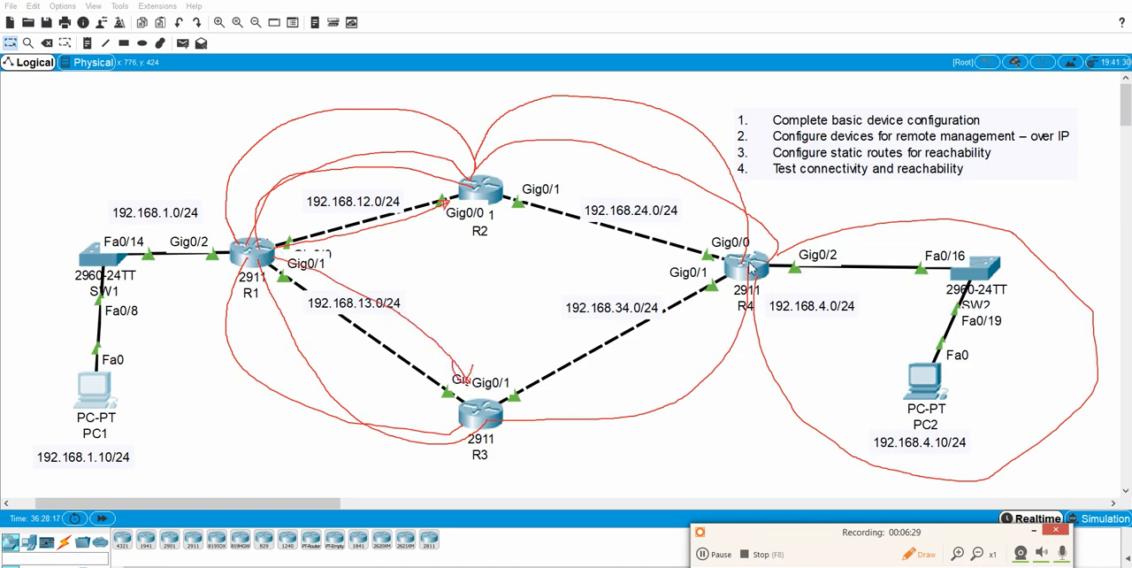
{"action": "mouse_move", "coordinate": [741, 275]}
{"action": "left_mouse_down"}
{"action": "mouse_move", "coordinate": [723, 255]}
{"action": "mouse_move", "coordinate": [624, 226]}
{"action": "mouse_move", "coordinate": [561, 190]}
{"action": "mouse_move", "coordinate": [578, 196]}
{"action": "left_mouse_up"}
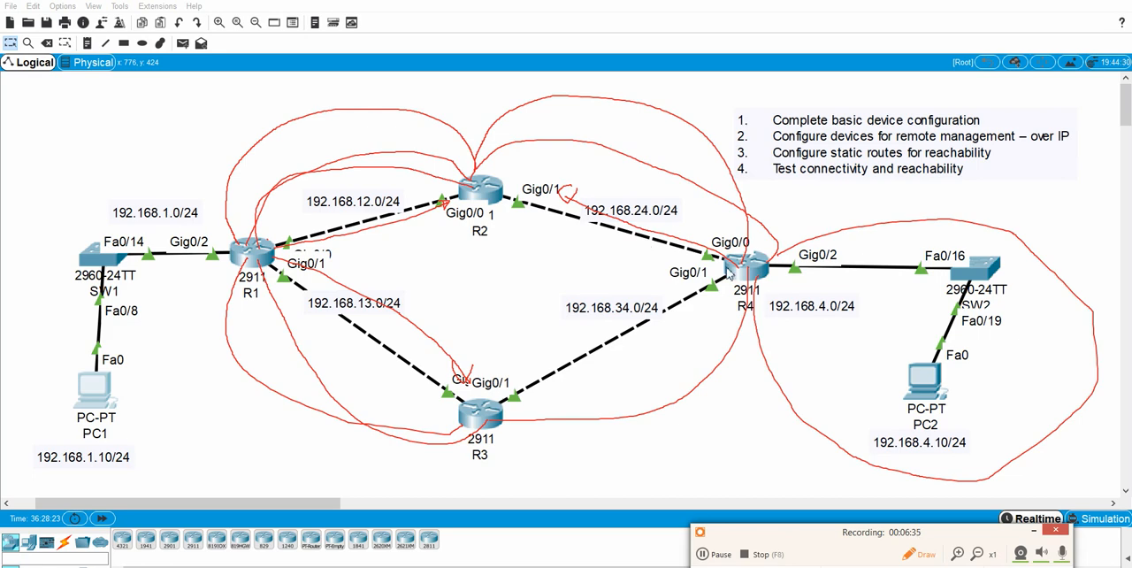
{"action": "mouse_move", "coordinate": [732, 275]}
{"action": "left_mouse_down"}
{"action": "mouse_move", "coordinate": [543, 358]}
{"action": "mouse_move", "coordinate": [560, 345]}
{"action": "left_mouse_up"}
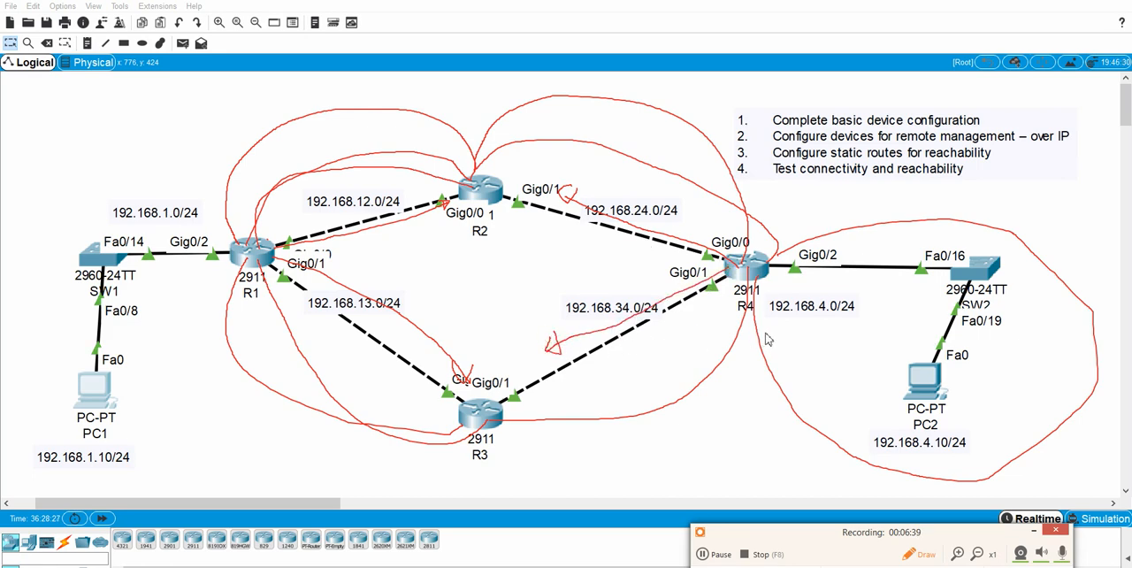
{"action": "left_click", "coordinate": [919, 554]}
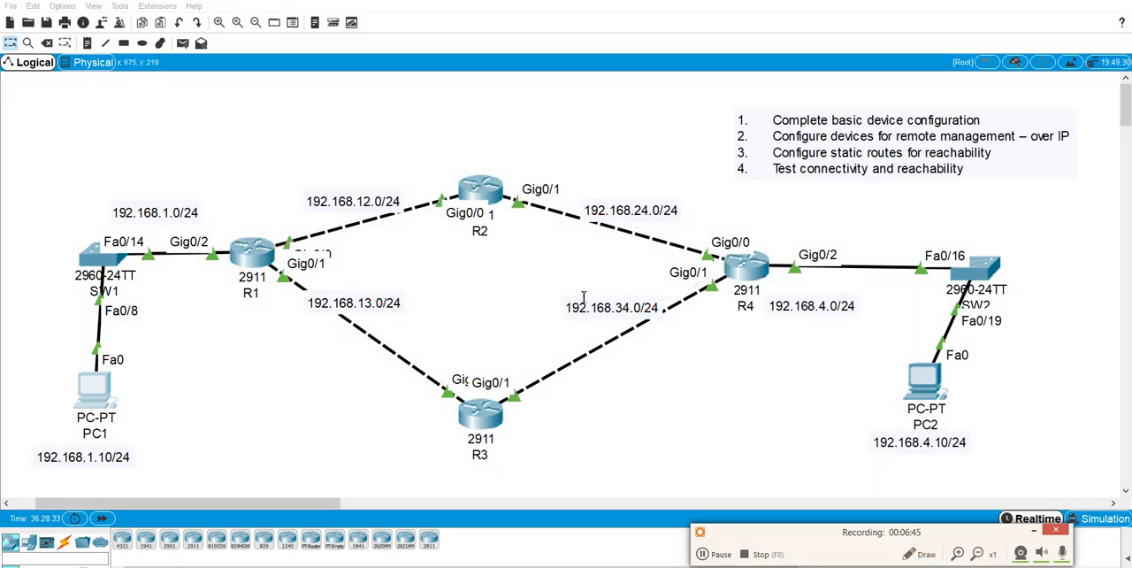
Open R1's command line and enter privileged EXEC mode with the enable password, keeping PC2's network label in view.
{"action": "left_click", "coordinate": [245, 252]}
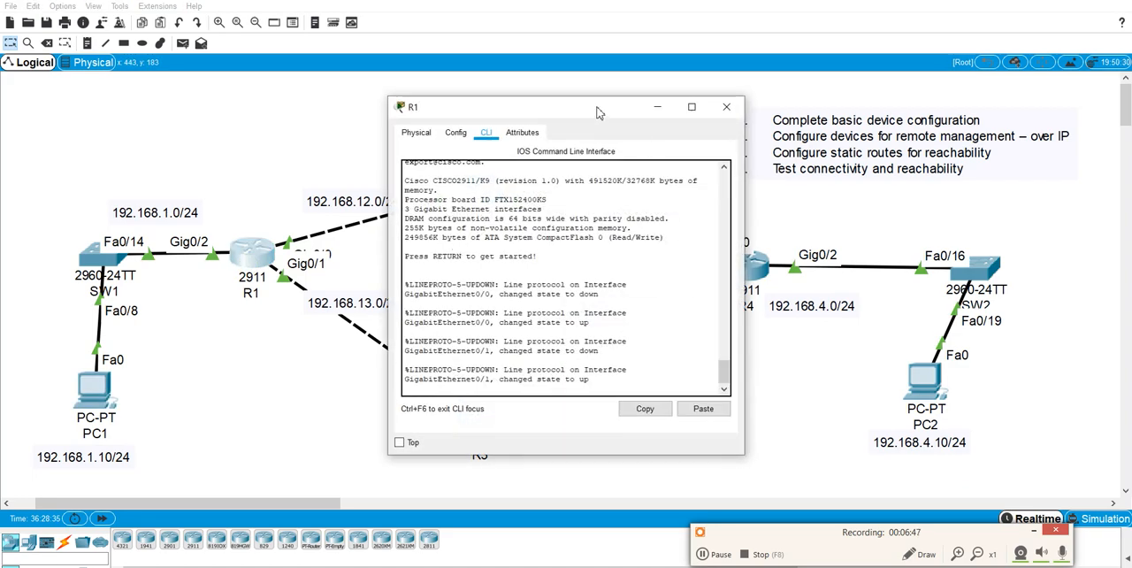
{"action": "left_click_drag", "start_coordinate": [598, 112], "coordinate": [811, 114]}
{"action": "left_click", "coordinate": [807, 314]}
{"action": "key", "text": "Return"}
{"action": "key", "text": "Return"}
{"action": "key", "text": "Return"}
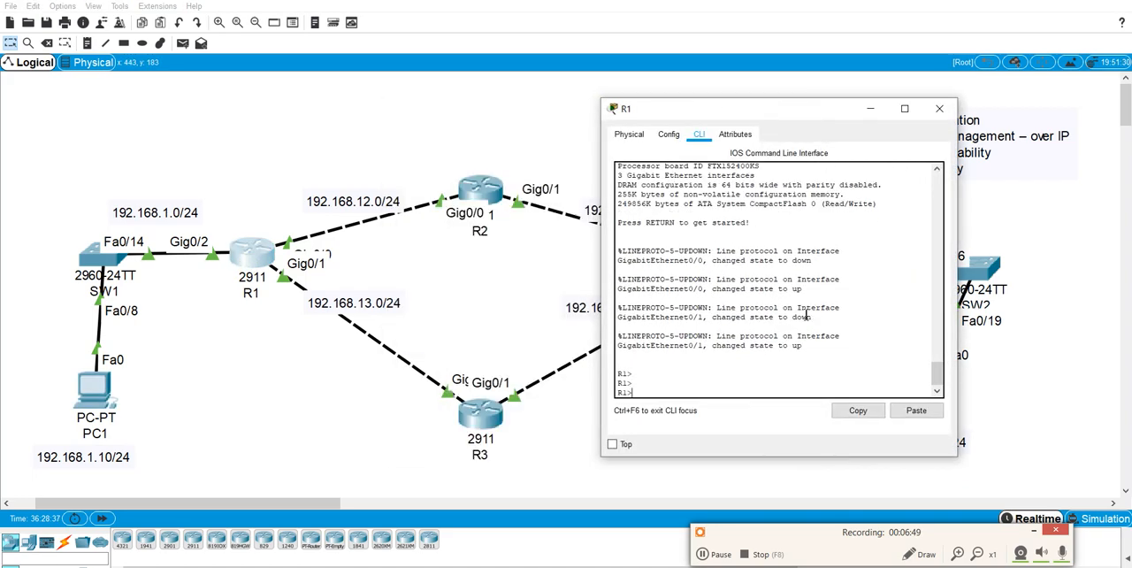
{"action": "key", "text": "Return"}
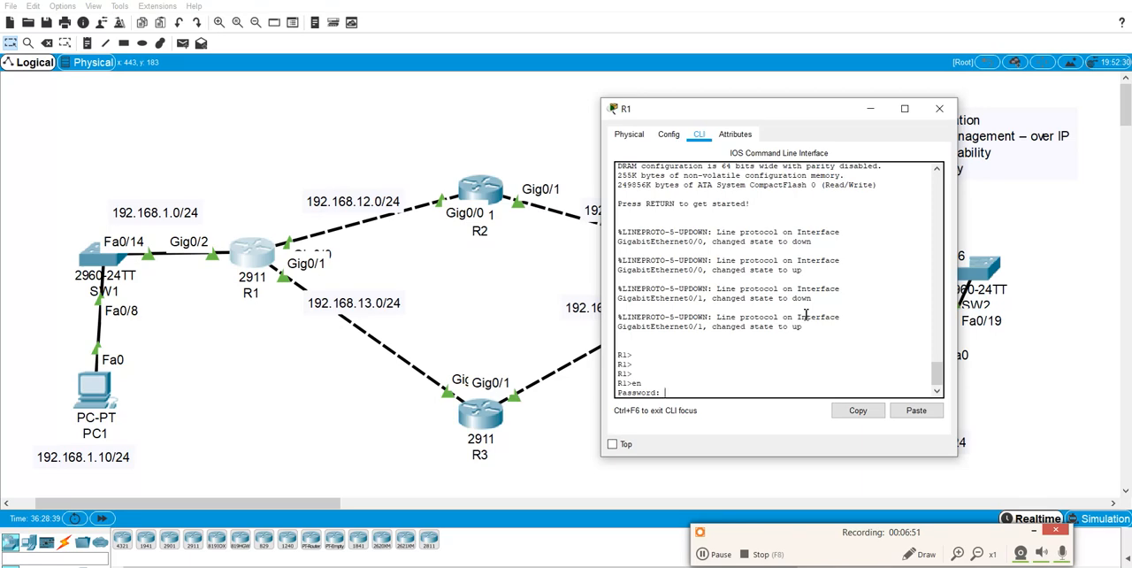
{"action": "key", "text": "Return"}
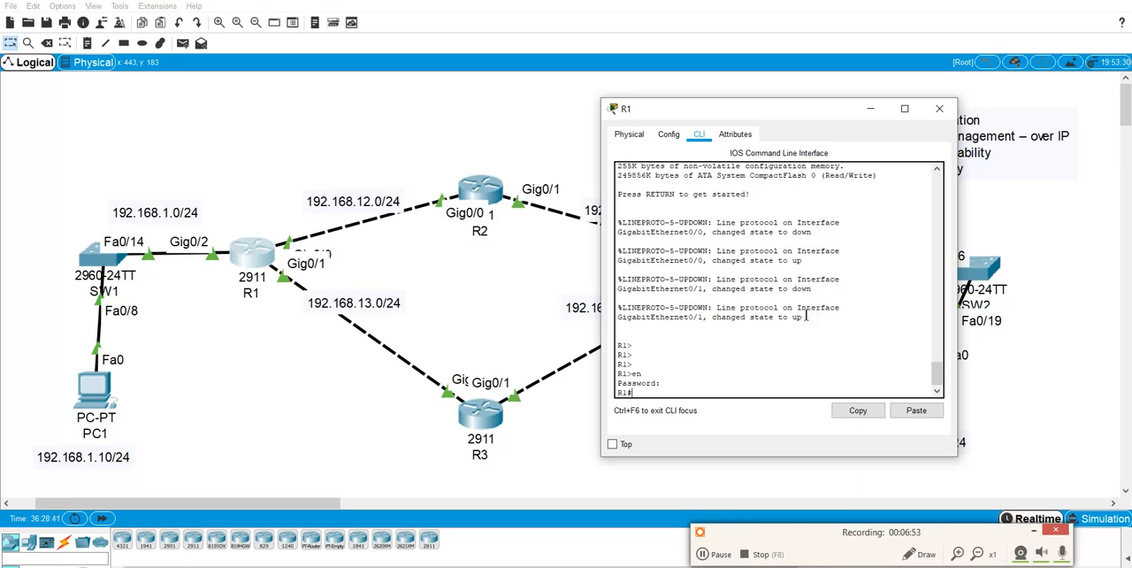
{"action": "left_click_drag", "start_coordinate": [812, 106], "coordinate": [811, 100]}
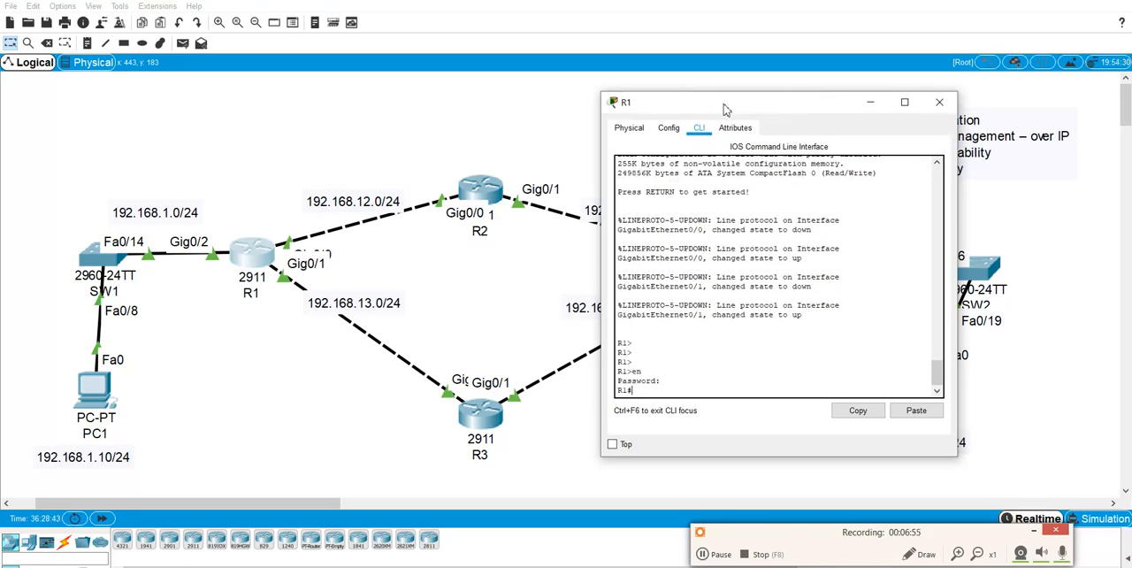
{"action": "left_click_drag", "start_coordinate": [723, 108], "coordinate": [555, 110]}
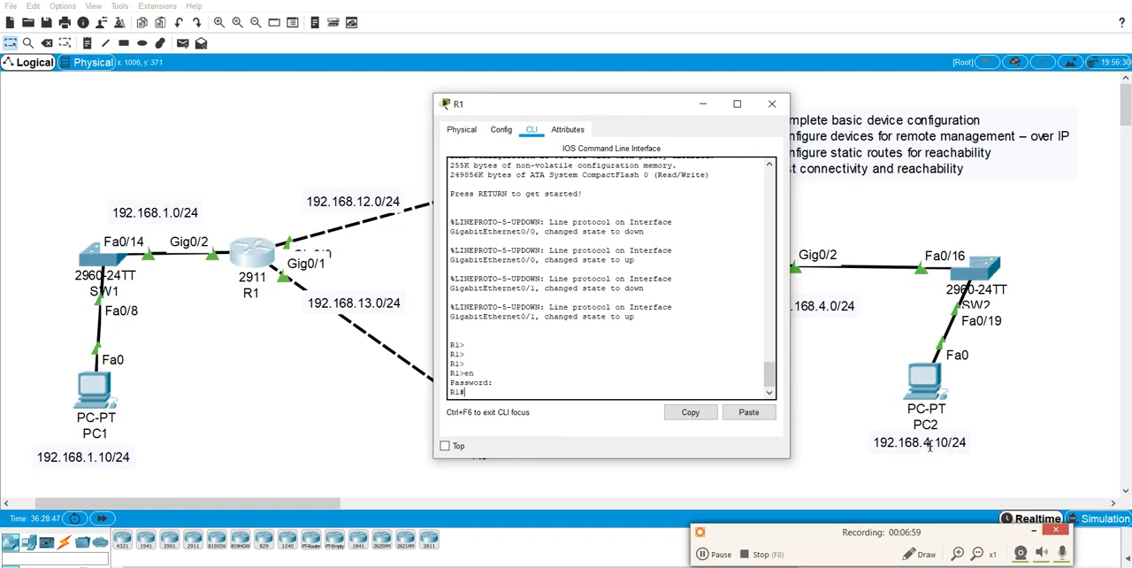
Enter global configuration mode on R1.
{"action": "type", "text": "cof t"}
{"action": "key", "text": "Return"}
{"action": "type", "text": "conf t"}
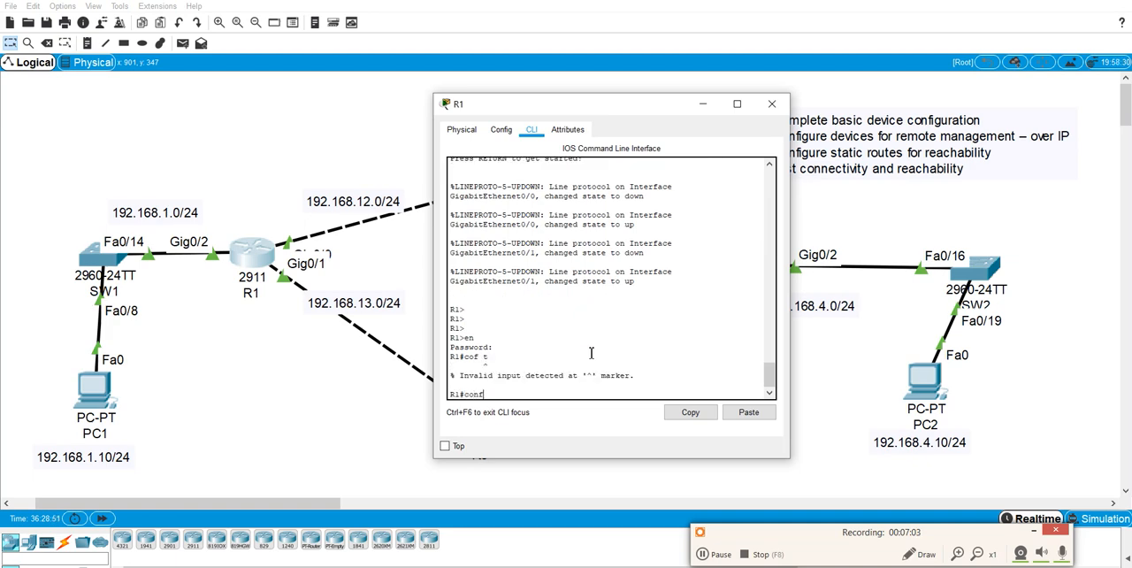
{"action": "key", "text": "Return"}
Add a static route on R1 to 192.168.4.0 with mask 255.255.255.0 through next hop 192.168.12.2.
{"action": "type", "text": "ip route "}
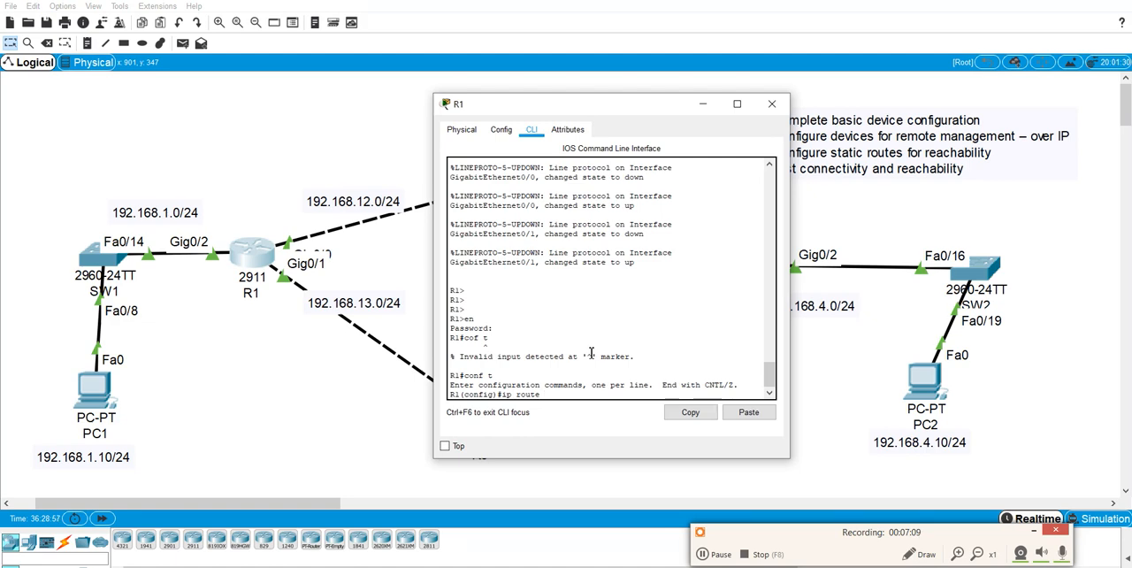
{"action": "type", "text": "192.168.4.0 255.255.255.0 1"}
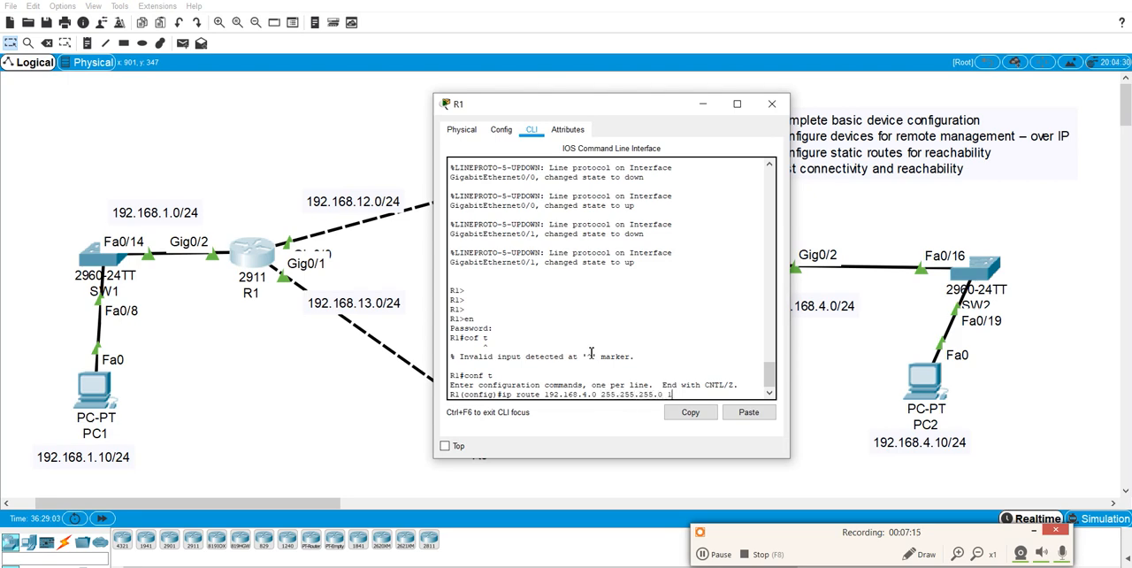
{"action": "type", "text": "92.168.12.12"}
{"action": "key", "text": "Return"}
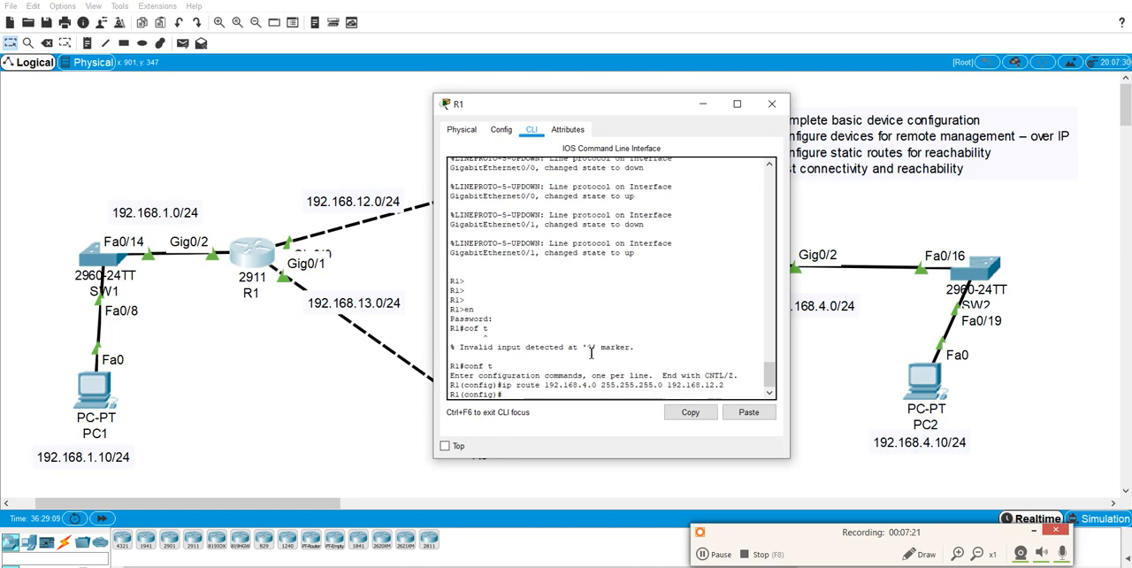
Add a backup static route on R1 to 192.168.4.0 255.255.255.0 through 192.168.13.3 with administrative distance 20.
{"action": "type", "text": "ip route 192.168"}
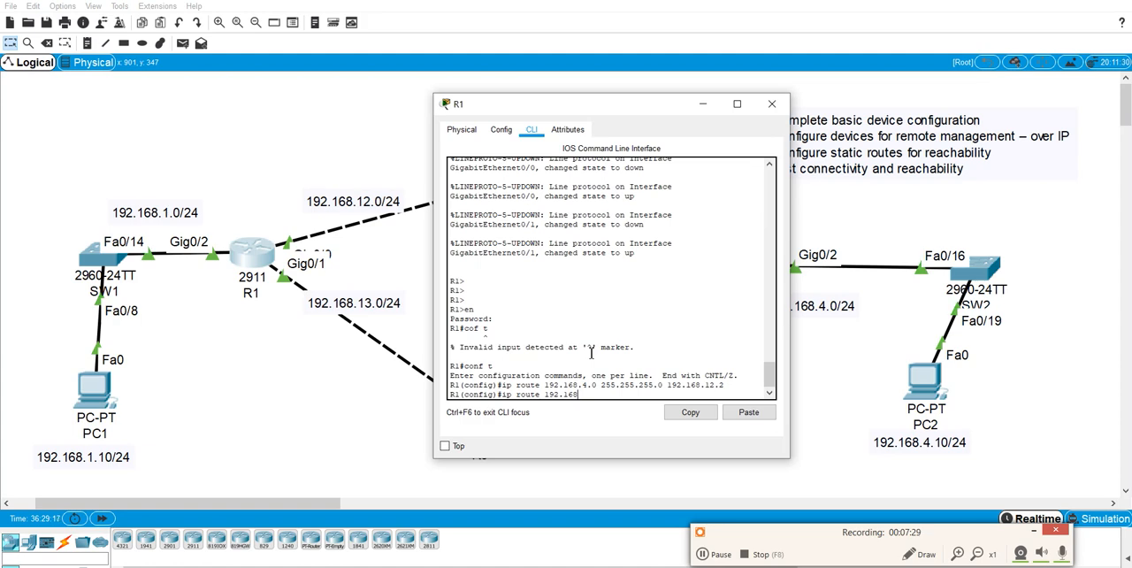
{"action": "type", "text": ".4.0 255.255.255.0 192.168"}
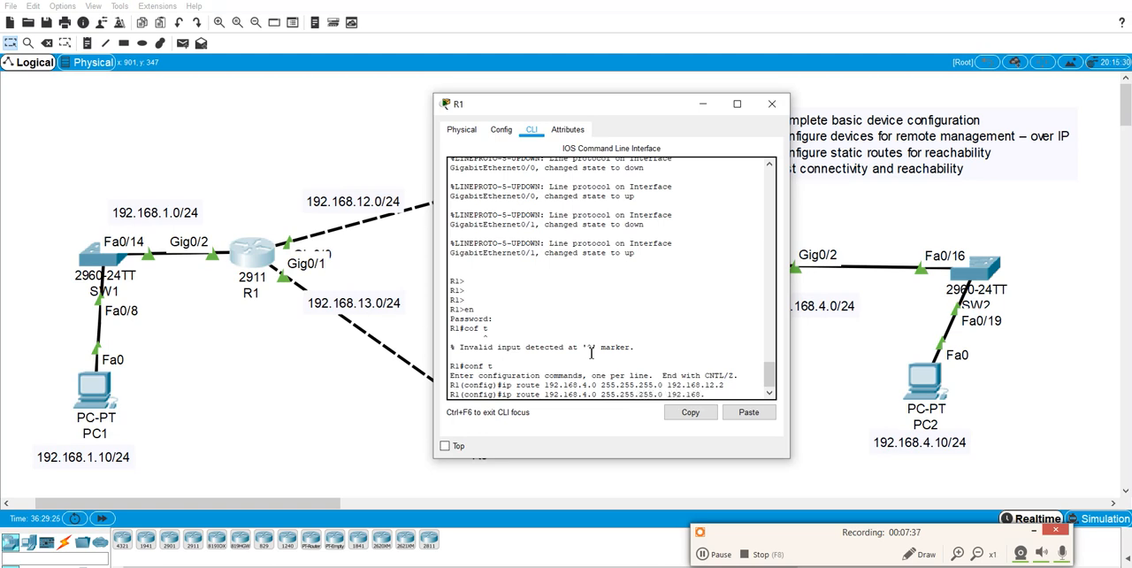
{"action": "type", "text": ".13.3 20"}
{"action": "key", "text": "Return"}
Save R1's running configuration from configuration mode and close R1's device window.
{"action": "type", "text": "do"}
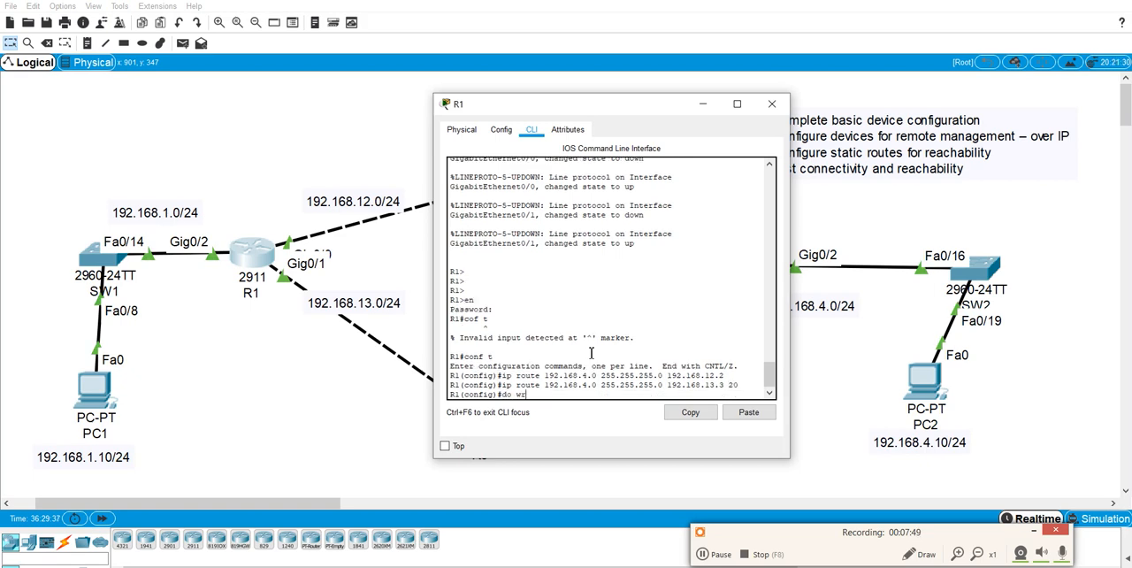
{"action": "type", "text": " wr"}
{"action": "key", "text": "Return"}
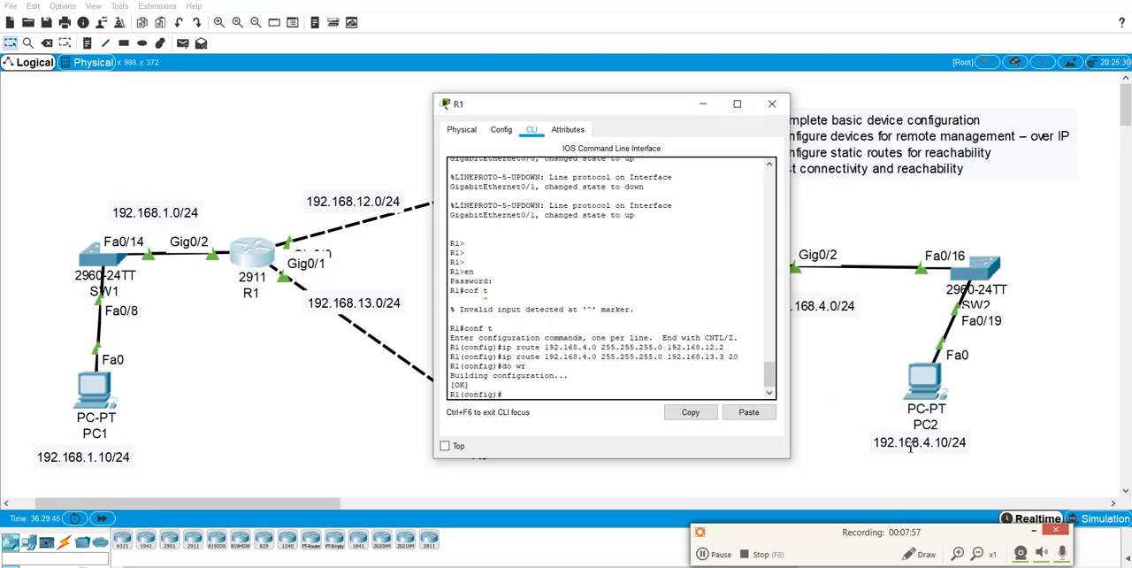
{"action": "left_click", "coordinate": [771, 104]}
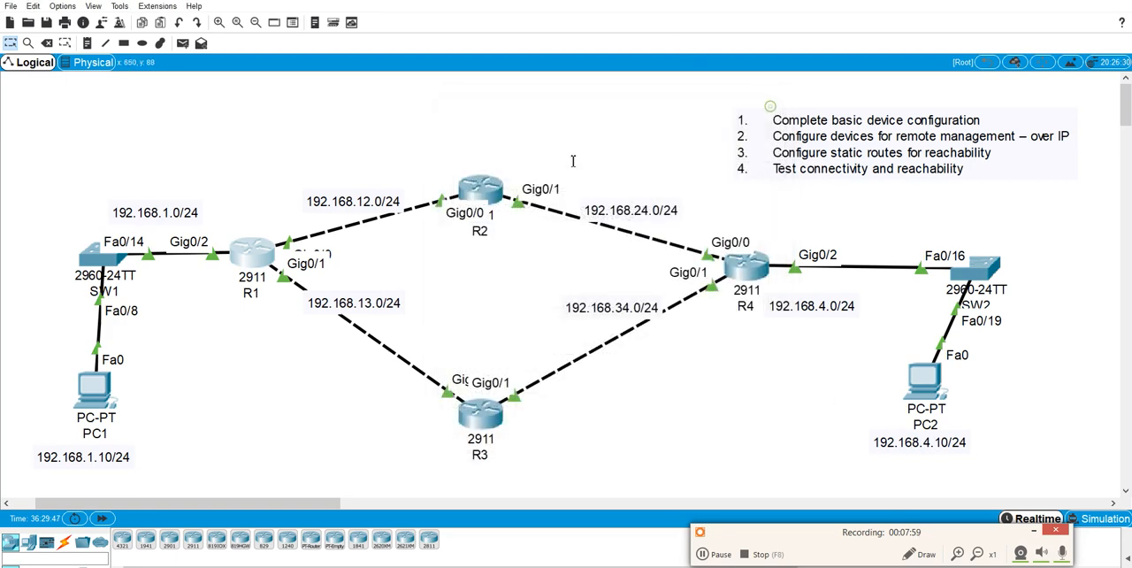
Open R2's command line and add a static route to 192.168.4.0 255.255.255.0 through next hop 192.168.24.4.
{"action": "left_click", "coordinate": [495, 188]}
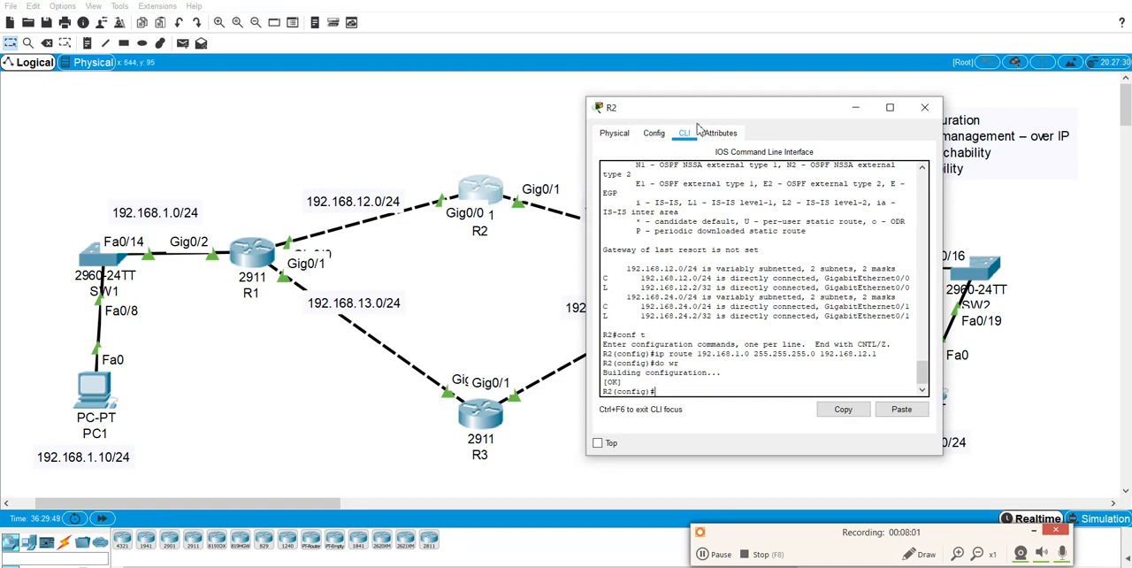
{"action": "type", "text": "ip route 192.168.4.0 255.255.25"}
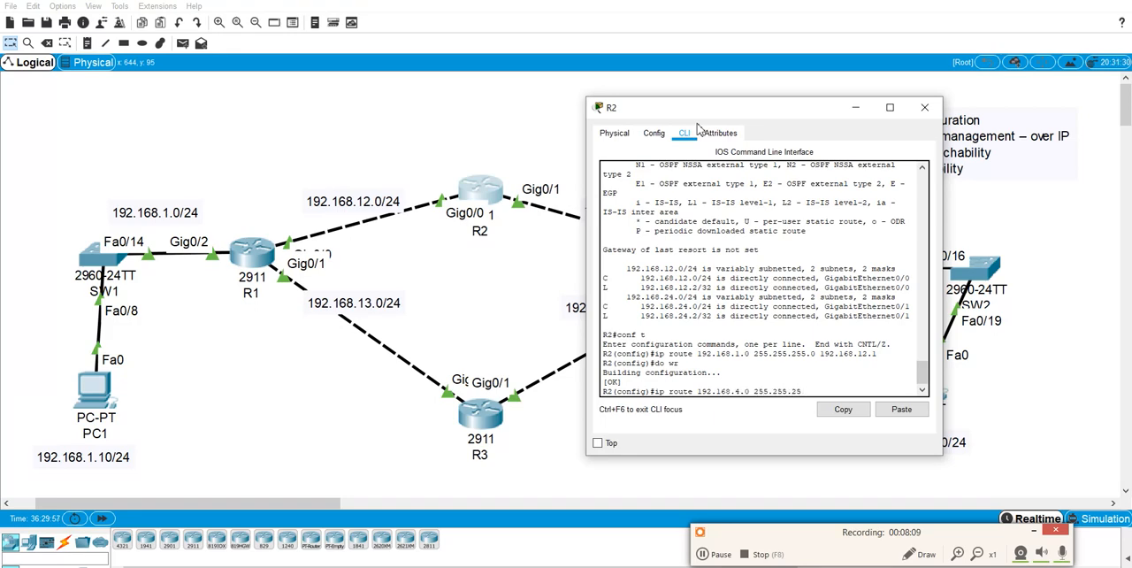
{"action": "type", "text": "5.0 192.168.24.4"}
{"action": "left_click_drag", "start_coordinate": [724, 112], "coordinate": [248, 78]}
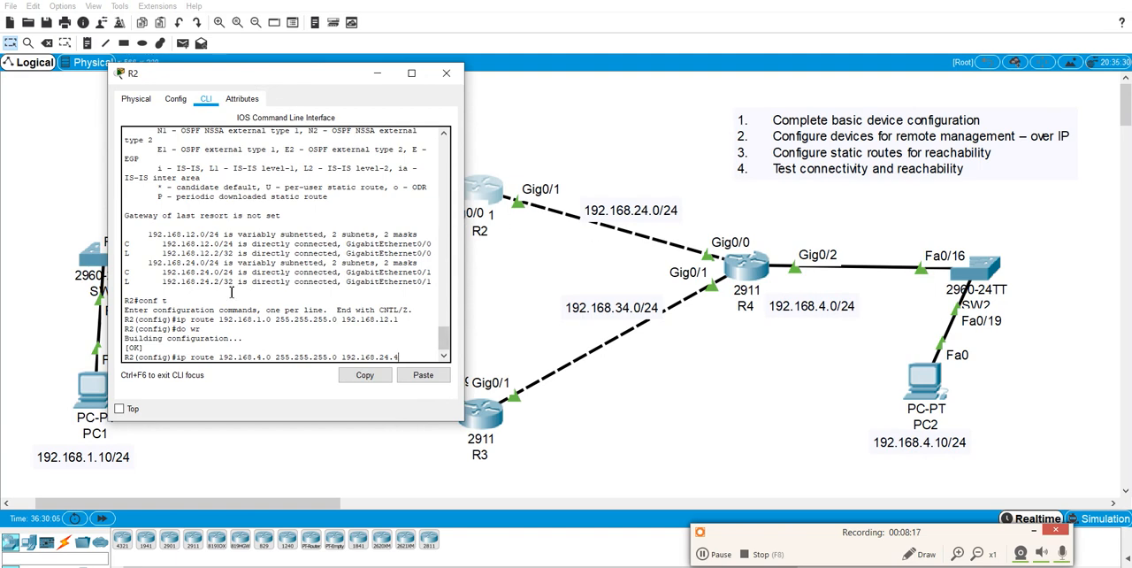
{"action": "key", "text": "Return"}
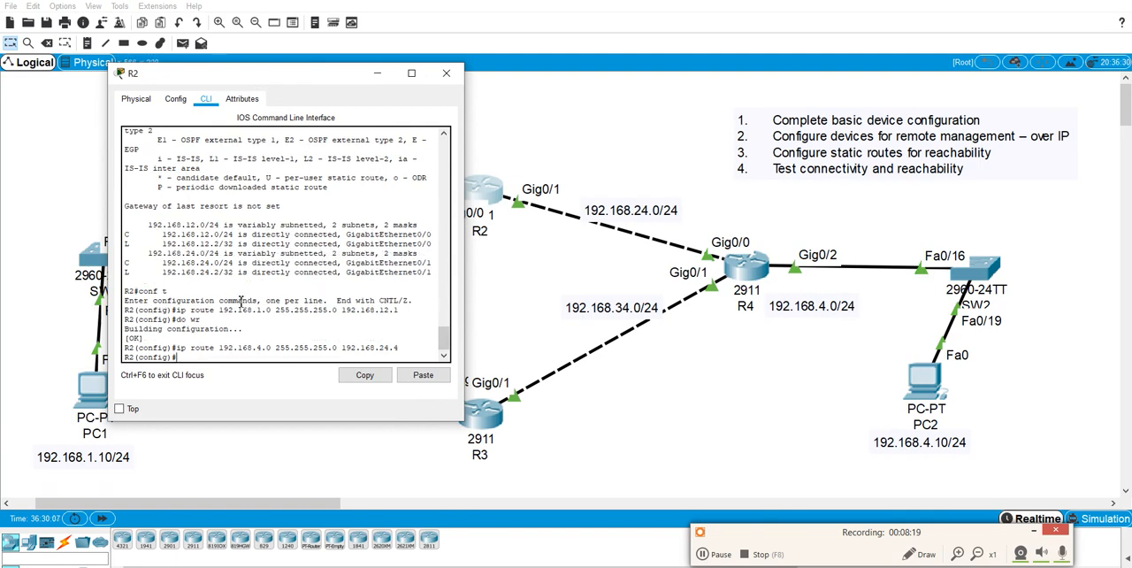
Save R2's configuration with the new route to PC2's network.
{"action": "type", "text": "do wr"}
{"action": "key", "text": "Return"}
Uncover R1's side of the topology and enter R2's static route to 192.168.1.0 255.255.255.0 through 192.168.12.1.
{"action": "left_click_drag", "start_coordinate": [340, 72], "coordinate": [820, 67]}
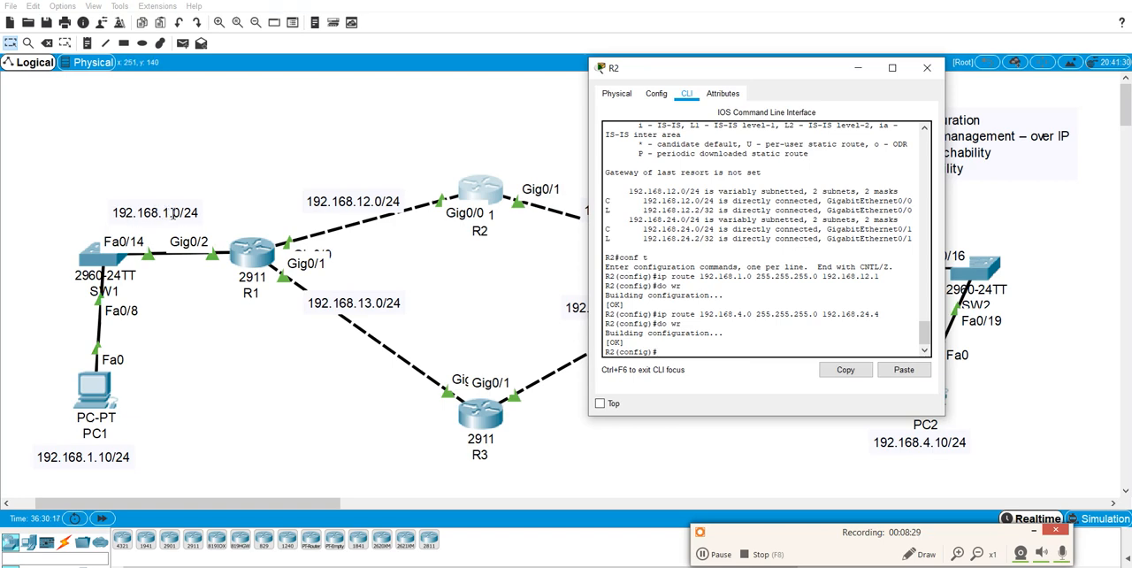
{"action": "type", "text": "ip route 192.168"}
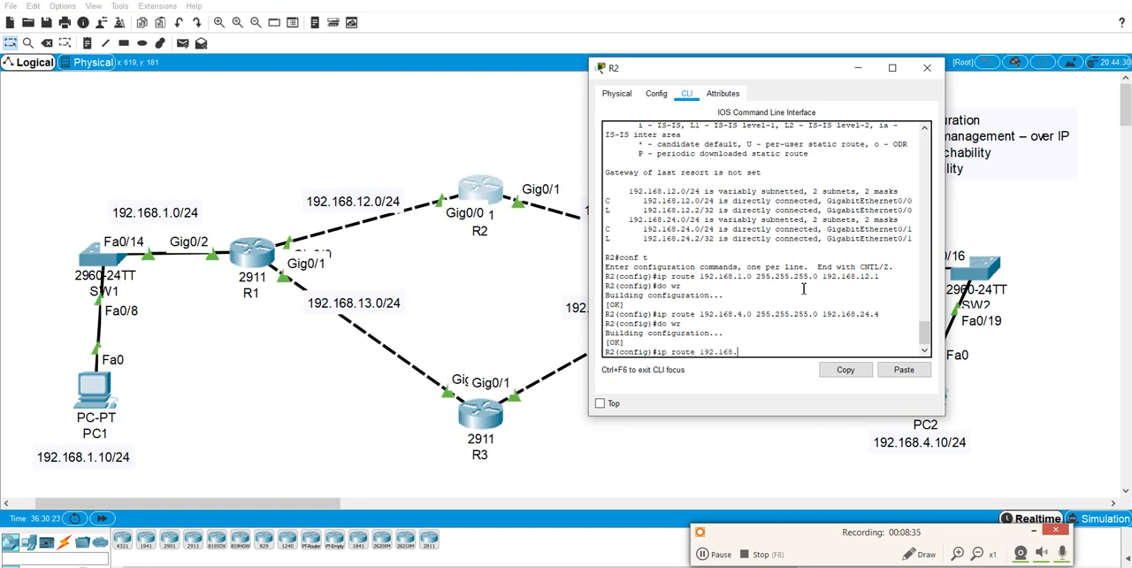
{"action": "type", "text": ".1.0 255.255.255.0 192.168.12.1"}
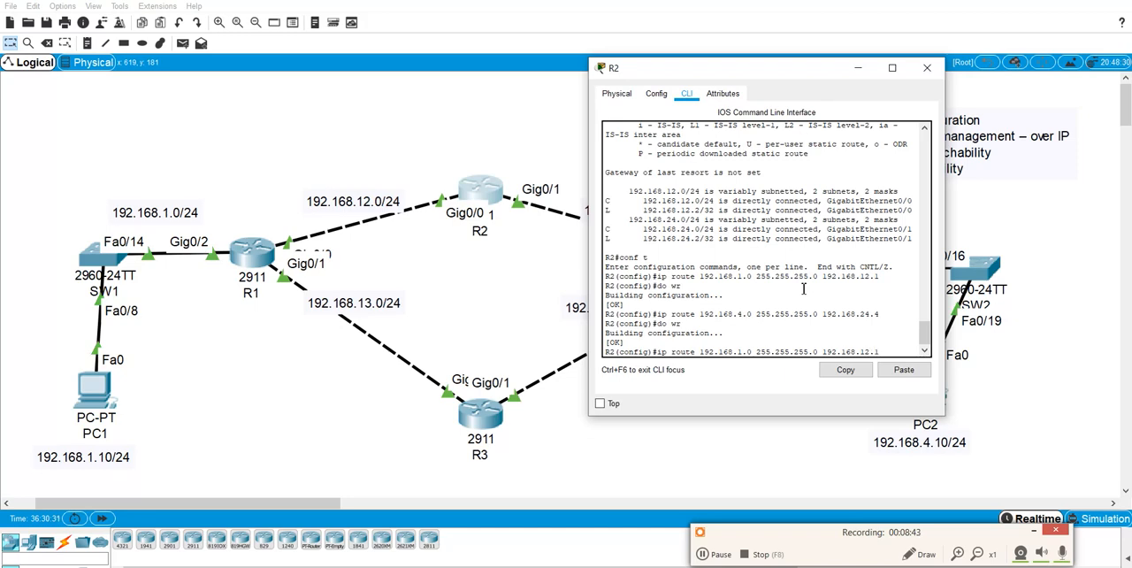
{"action": "key", "text": "Return"}
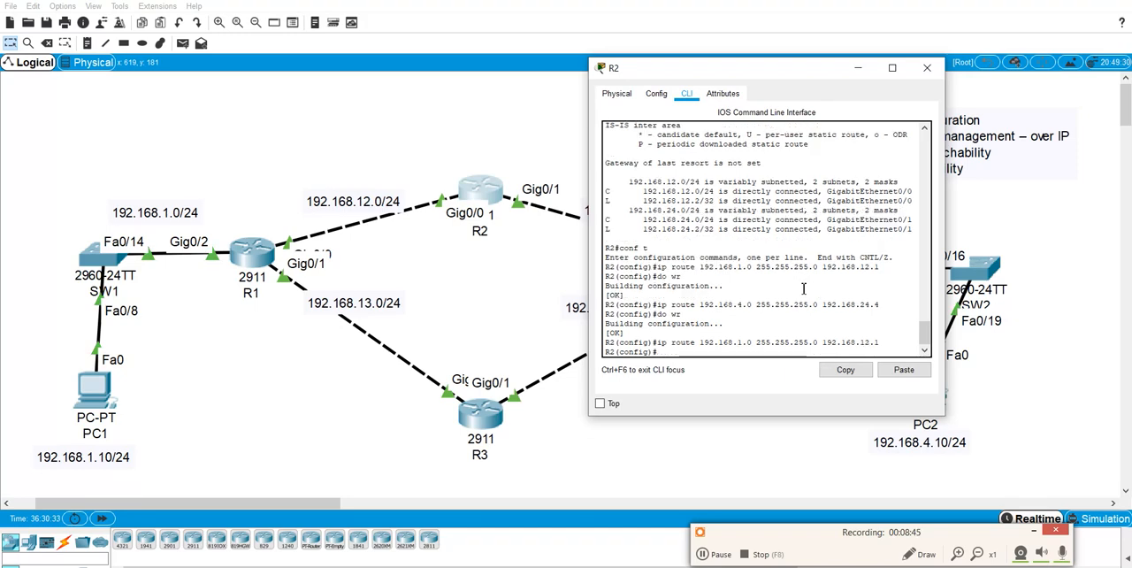
Save R2's configuration again and close R2's device window.
{"action": "type", "text": "do wr"}
{"action": "key", "text": "Return"}
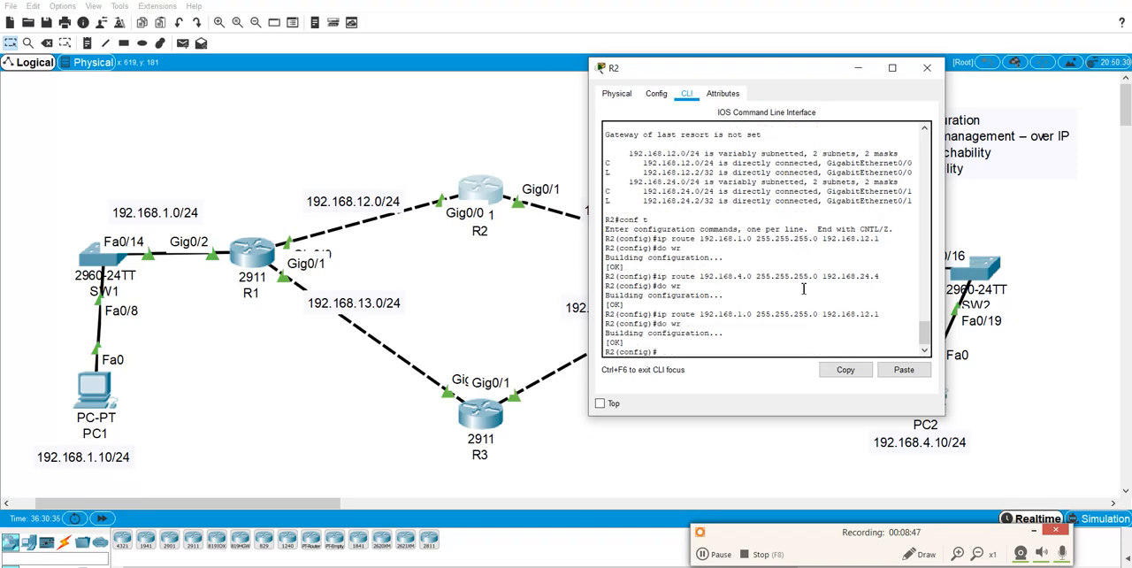
{"action": "left_click", "coordinate": [924, 69]}
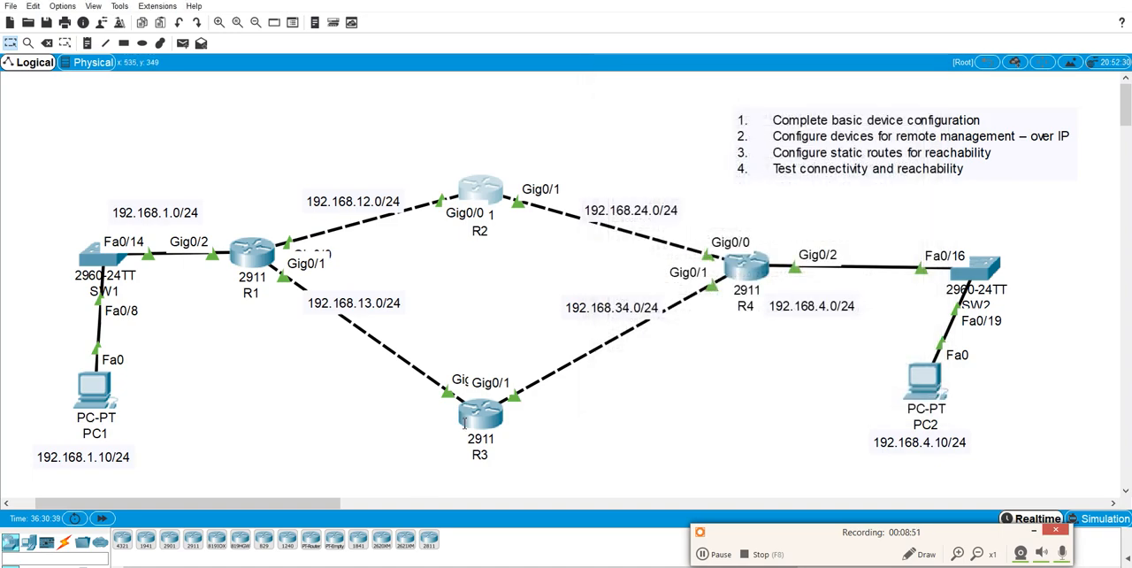
Open R3's command line, keeping the router visible, and enter privileged EXEC mode with the enable password.
{"action": "left_click", "coordinate": [477, 415]}
{"action": "left_click_drag", "start_coordinate": [536, 111], "coordinate": [463, 32]}
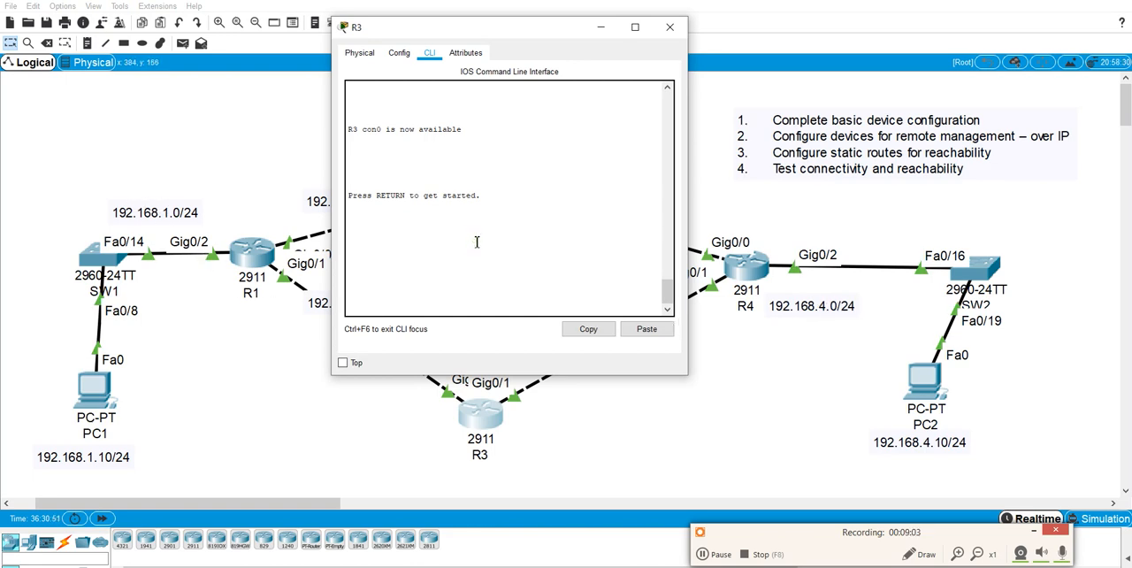
{"action": "key", "text": "Return"}
{"action": "type", "text": "en"}
{"action": "key", "text": "Return"}
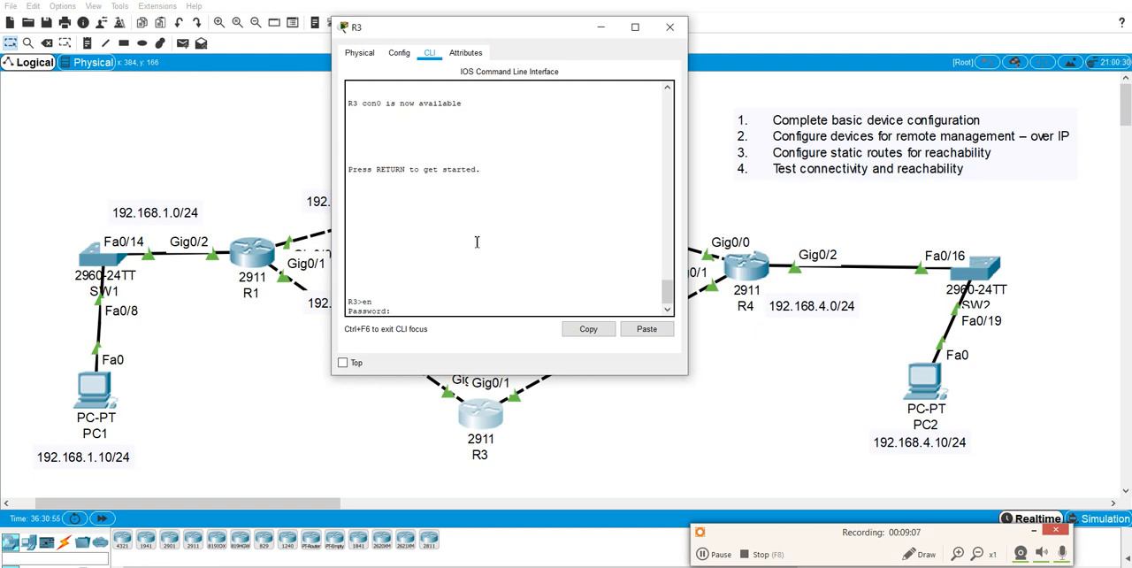
{"action": "key", "text": "Return"}
Show R3's IP routing table and examine its directly connected networks.
{"action": "type", "text": "show ip"}
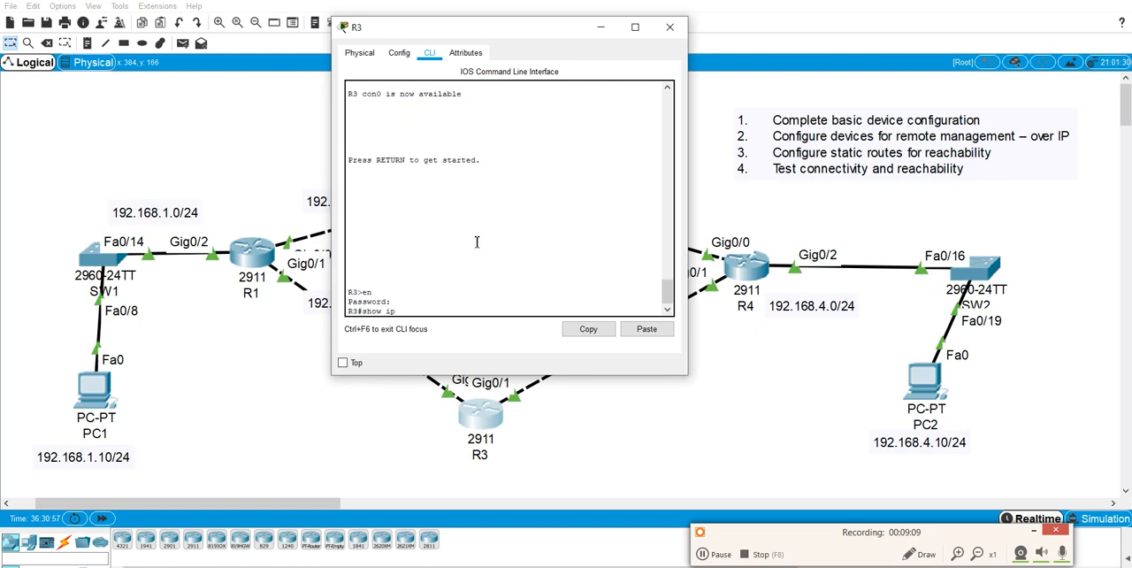
{"action": "type", "text": " route"}
{"action": "key", "text": "Return"}
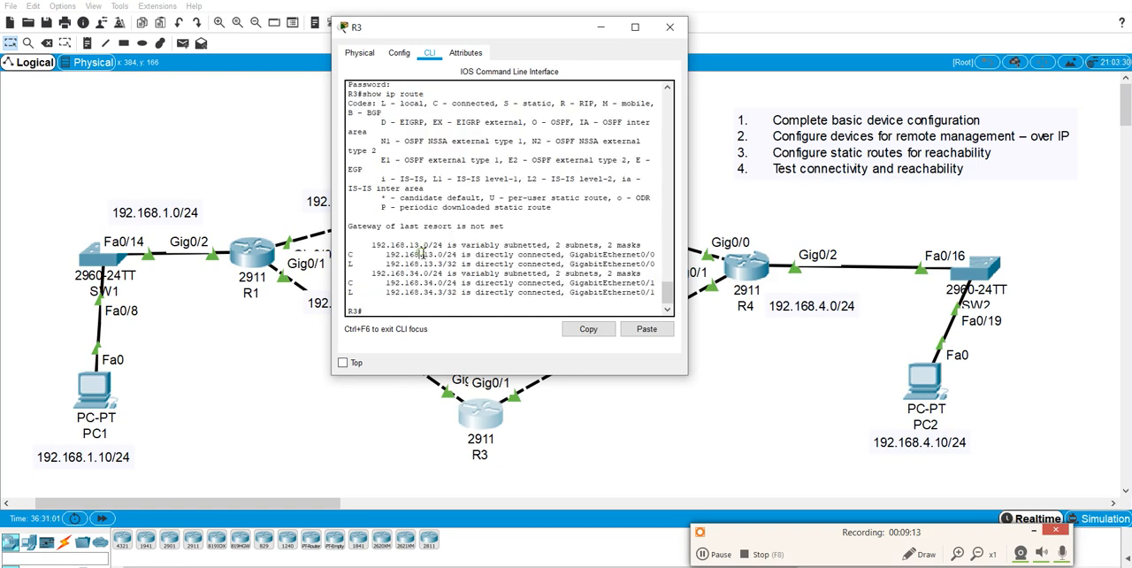
{"action": "left_click_drag", "start_coordinate": [421, 254], "coordinate": [436, 264]}
{"action": "left_click", "coordinate": [505, 292]}
Enter global configuration mode on R3 and add a static route to 192.168.4.0 255.255.255.0 through 192.168.34.4.
{"action": "type", "text": "conf t"}
{"action": "key", "text": "Return"}
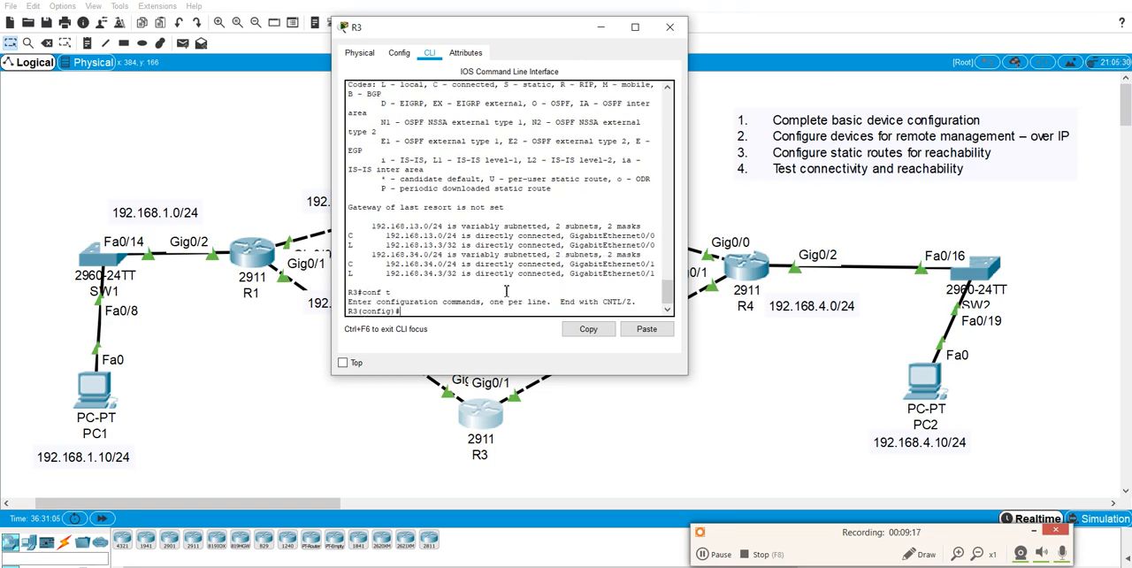
{"action": "type", "text": "ip route 192.168.4.0 255.255.255.0 192.168."}
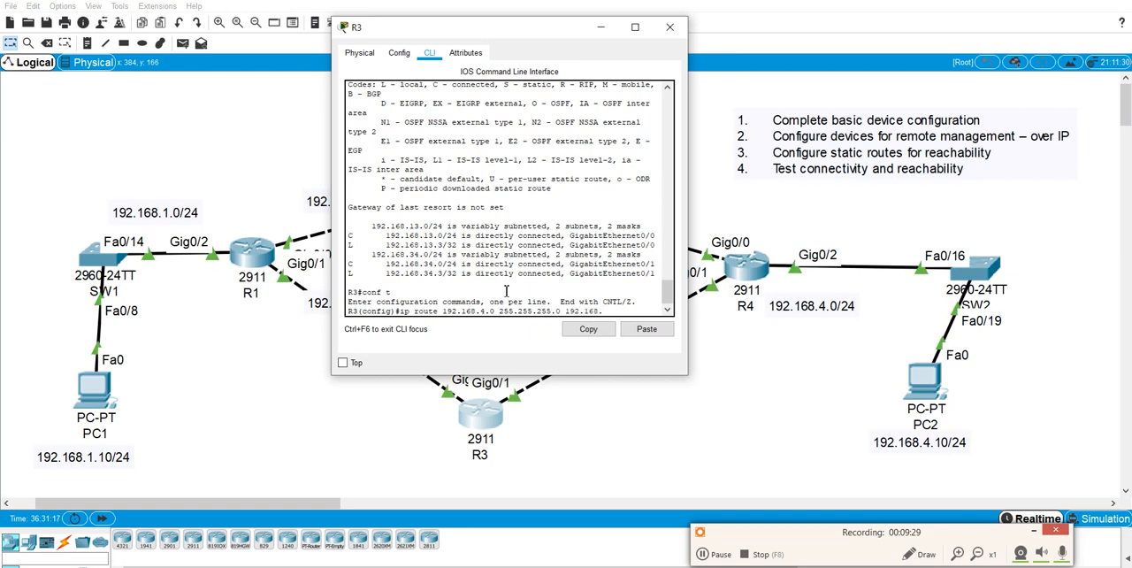
{"action": "type", "text": "34.4"}
{"action": "key", "text": "Return"}
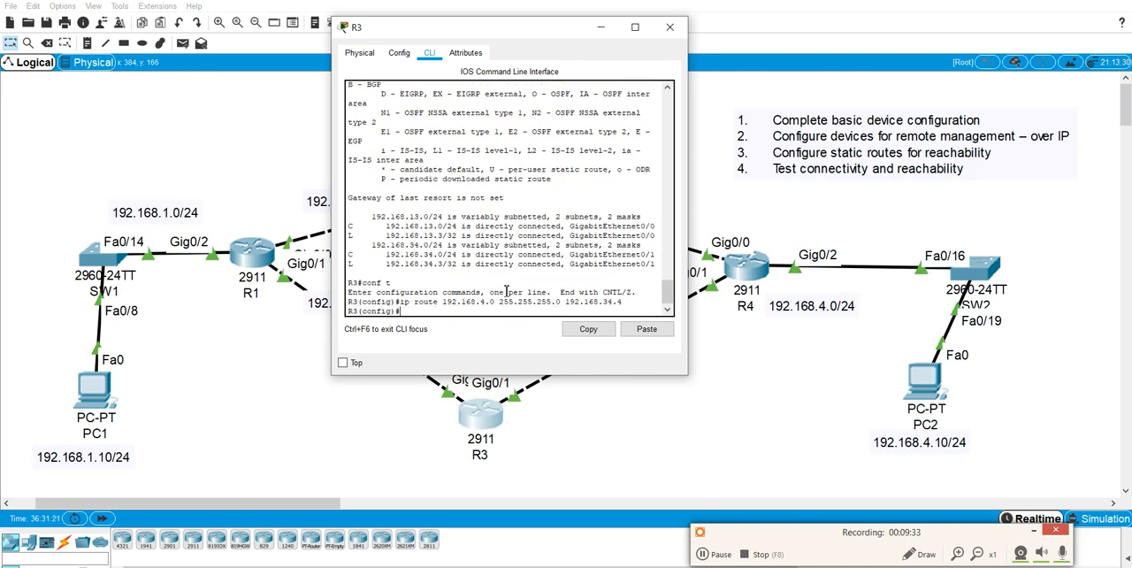
Add a static route on R3 to 192.168.1.0 with mask 255.255.255.0 through next hop 192.168.13.1.
{"action": "type", "text": "ip route 192.168.1.0 255.255.255.0"}
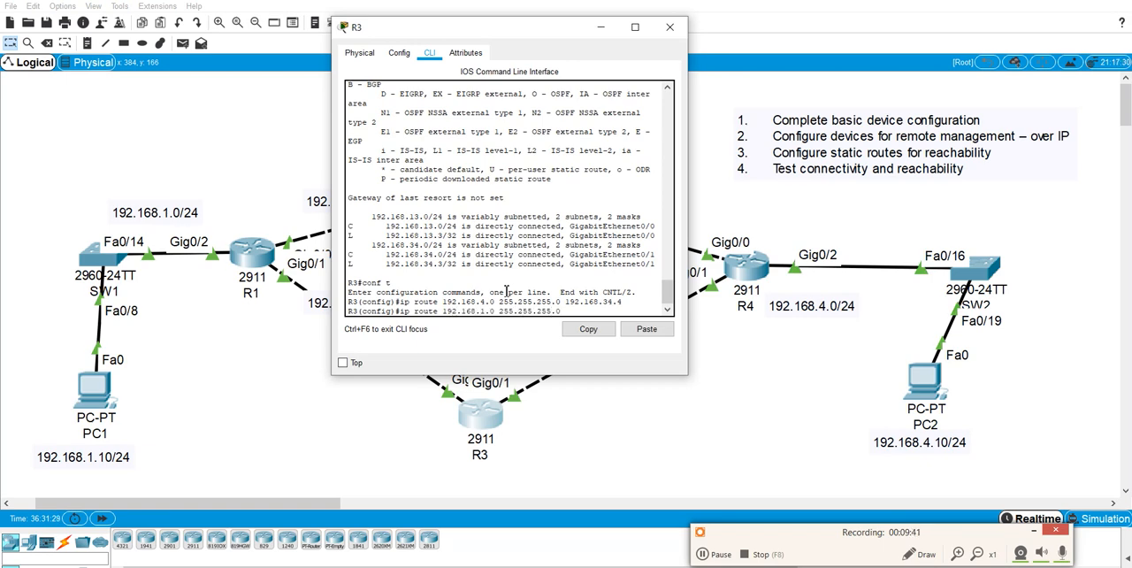
{"action": "type", "text": " 192.168.13.1"}
{"action": "key", "text": "Return"}
Save R3's configuration and close R3's device window.
{"action": "type", "text": "do wr"}
{"action": "key", "text": "Return"}
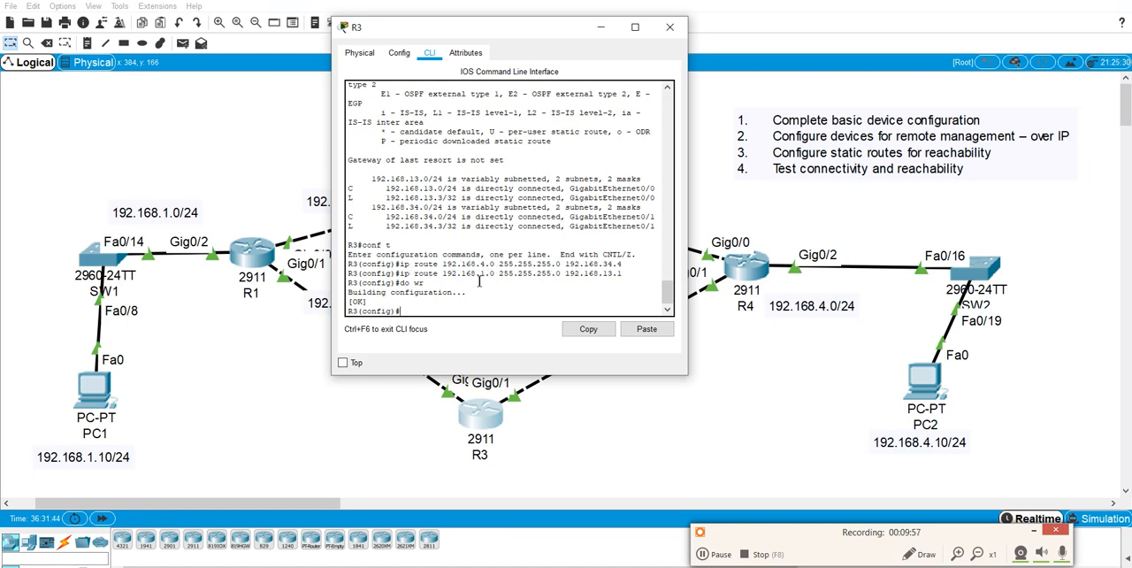
{"action": "left_click", "coordinate": [670, 27]}
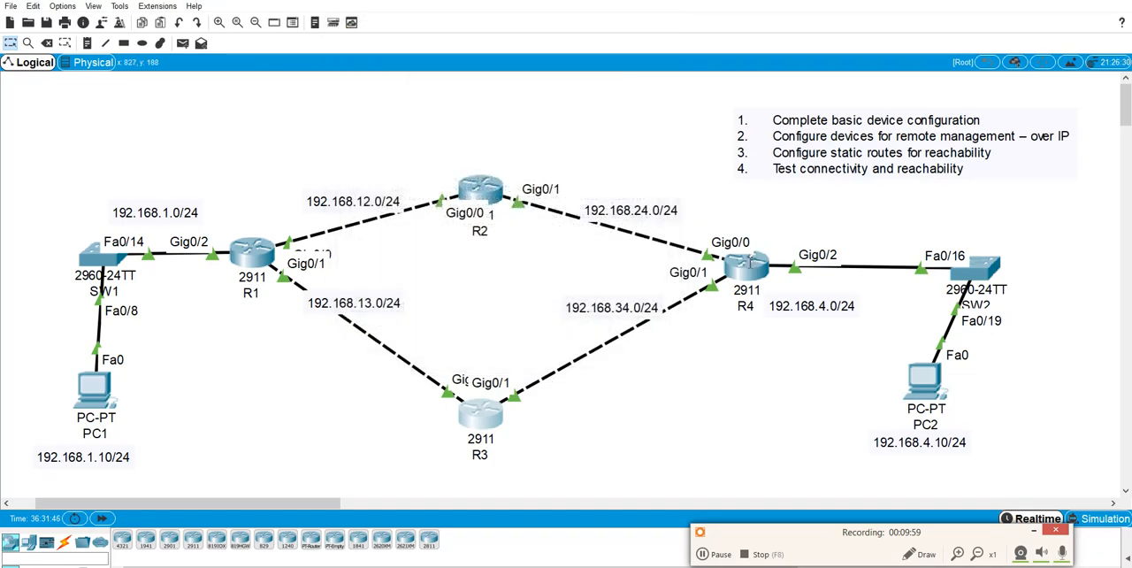
Open R4's command line, keeping R4's links visible, and enter privileged EXEC mode with the enable password.
{"action": "left_click", "coordinate": [745, 264]}
{"action": "left_click_drag", "start_coordinate": [565, 113], "coordinate": [261, 137]}
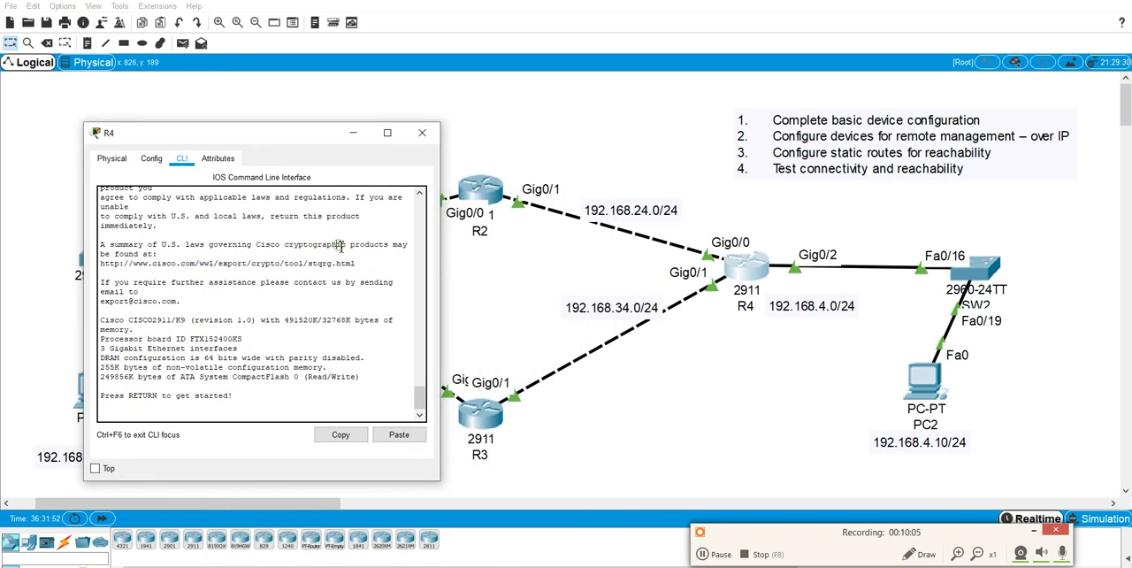
{"action": "key", "text": "Return"}
{"action": "key", "text": "Return"}
{"action": "type", "text": "en"}
{"action": "key", "text": "Return"}
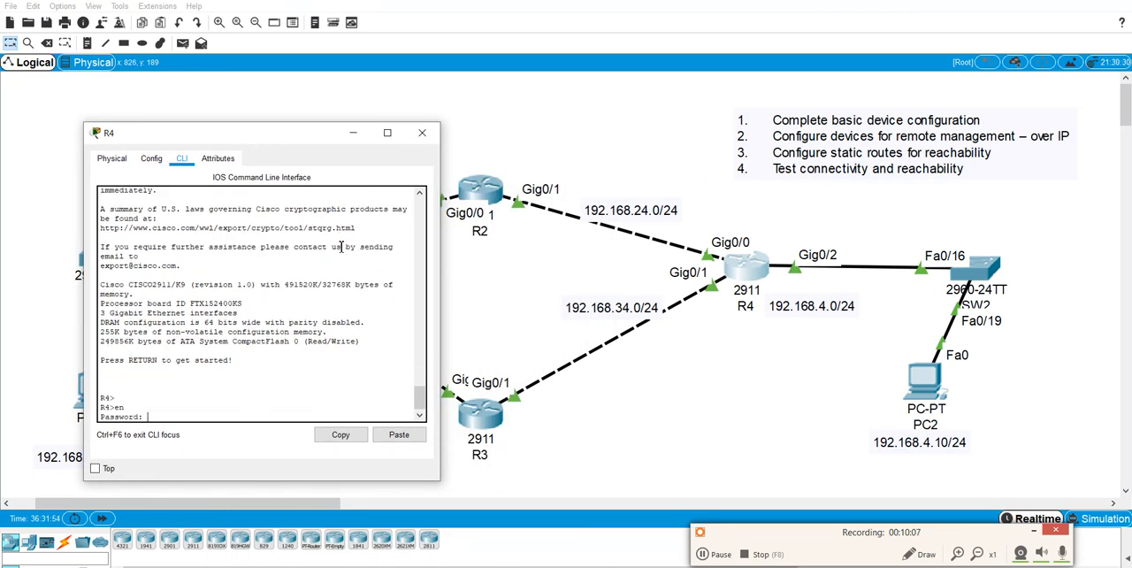
{"action": "key", "text": "Return"}
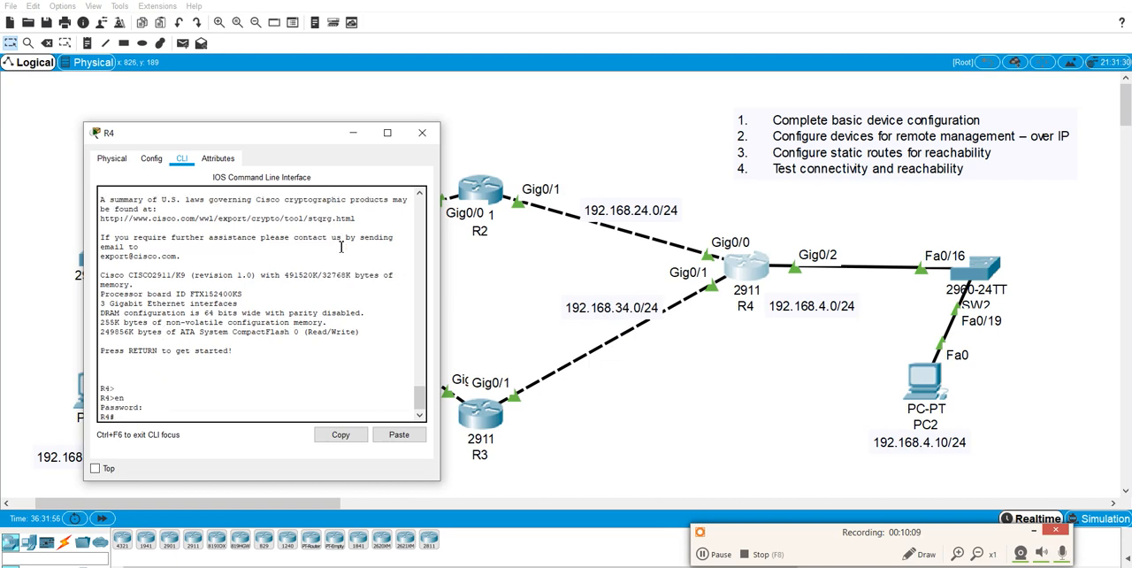
Show R4's IP routing table and examine its directly connected networks.
{"action": "type", "text": "s"}
{"action": "type", "text": "ip route"}
{"action": "key", "text": "Return"}
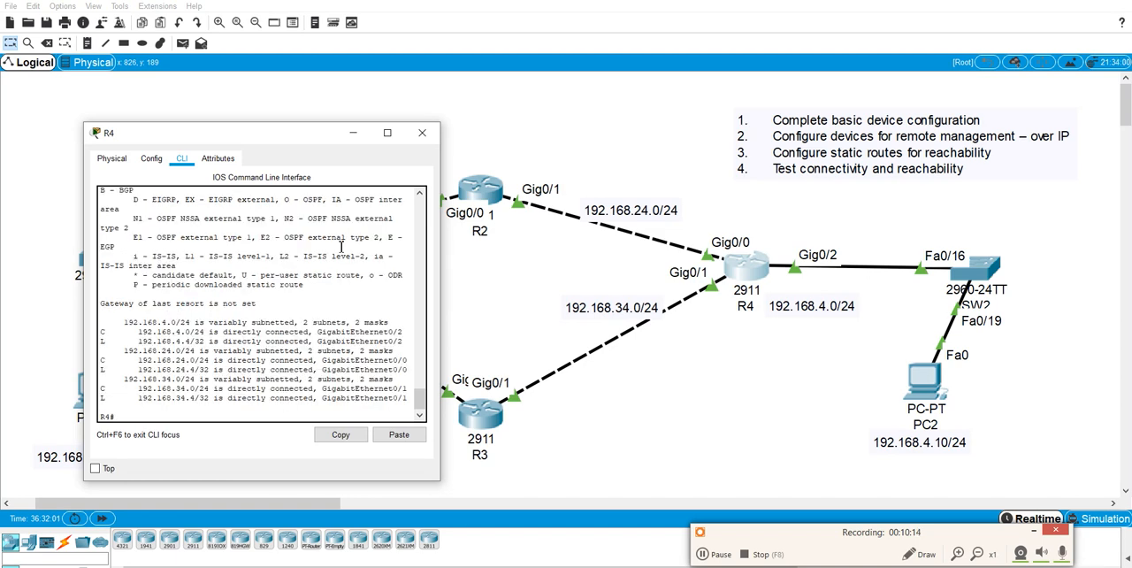
{"action": "left_click", "coordinate": [172, 325]}
{"action": "left_click_drag", "start_coordinate": [157, 326], "coordinate": [189, 351]}
{"action": "left_click_drag", "start_coordinate": [162, 388], "coordinate": [200, 397]}
{"action": "left_click", "coordinate": [236, 353]}
Enter global configuration mode on R4 and add a static route to 192.168.1.0 with mask 255.255.255.0 through next hop 192.168.24.2.
{"action": "type", "text": "conf"}
{"action": "key", "text": "Return"}
{"action": "key", "text": "Return"}
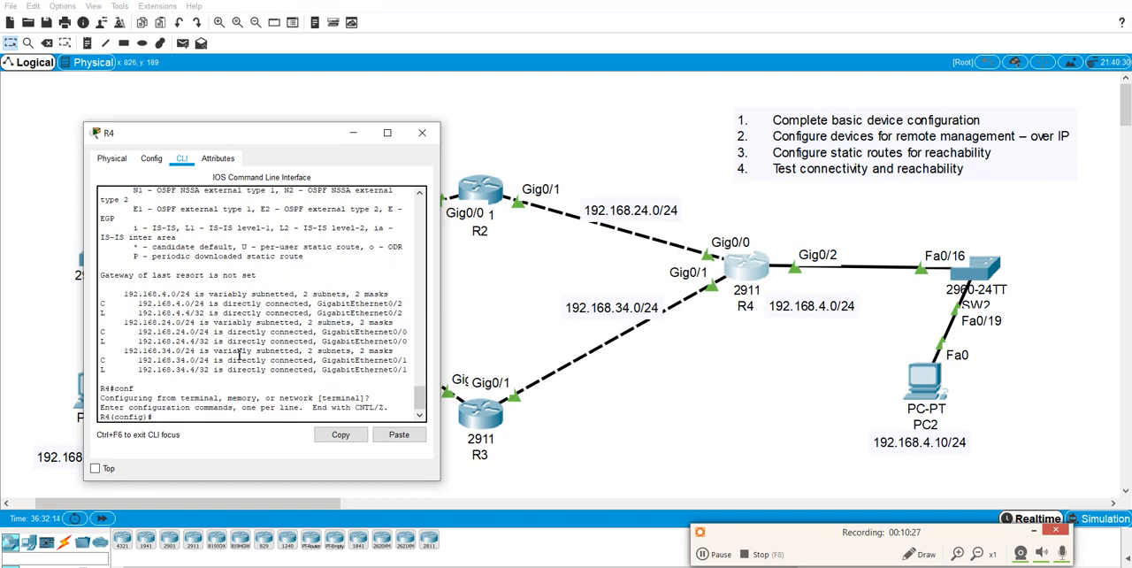
{"action": "type", "text": "ip route 192.168.1.0 255.255.255.0 19"}
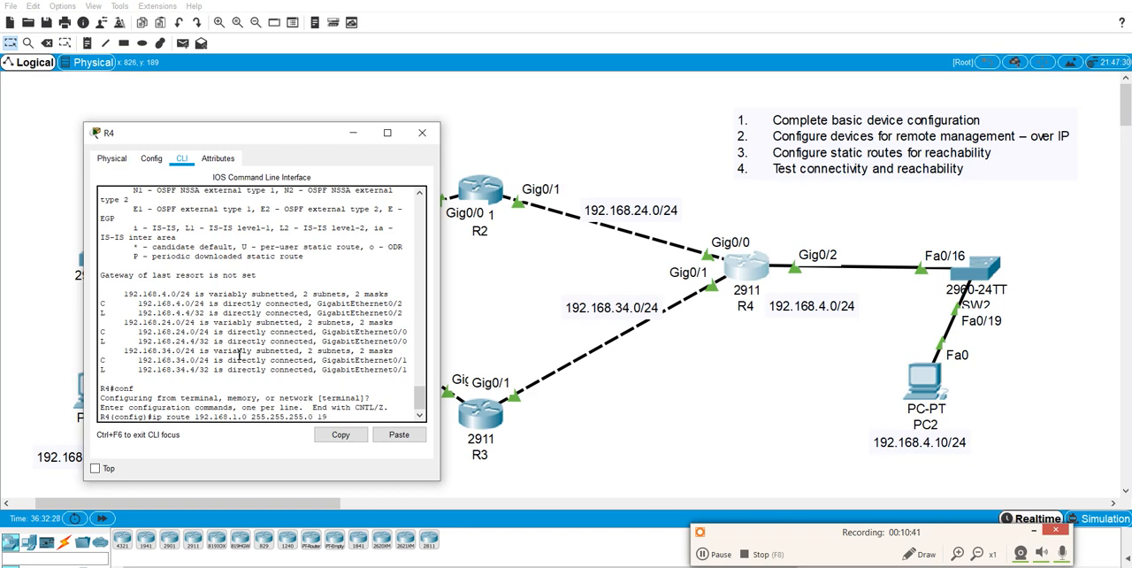
{"action": "type", "text": "2.168.24.2"}
{"action": "key", "text": "Return"}
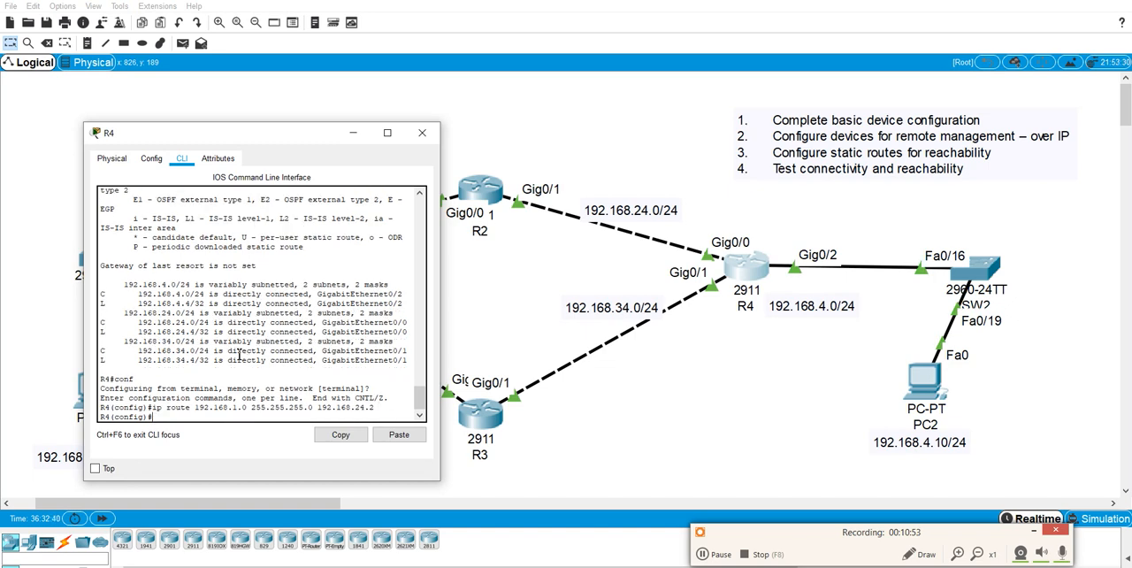
Add R4's backup static route to 192.168.1.0 255.255.255.0 through 192.168.34.3 with administrative distance 20, and save the configuration.
{"action": "type", "text": "ip route 192.168.1.0 255.255.255.0 192"}
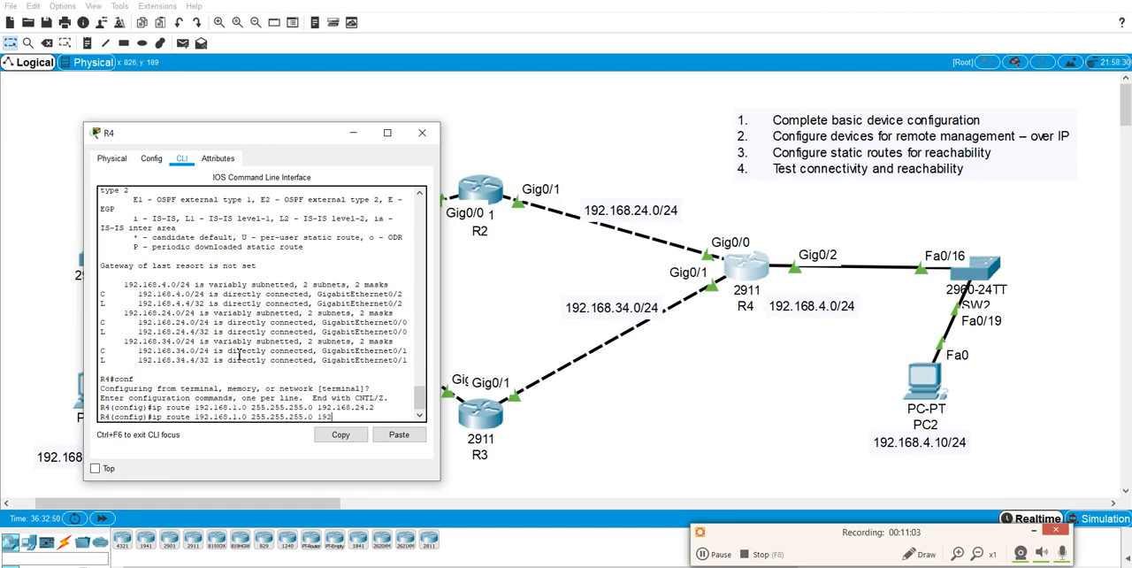
{"action": "type", "text": ".168.34.3 20"}
{"action": "key", "text": "Return"}
{"action": "type", "text": "do"}
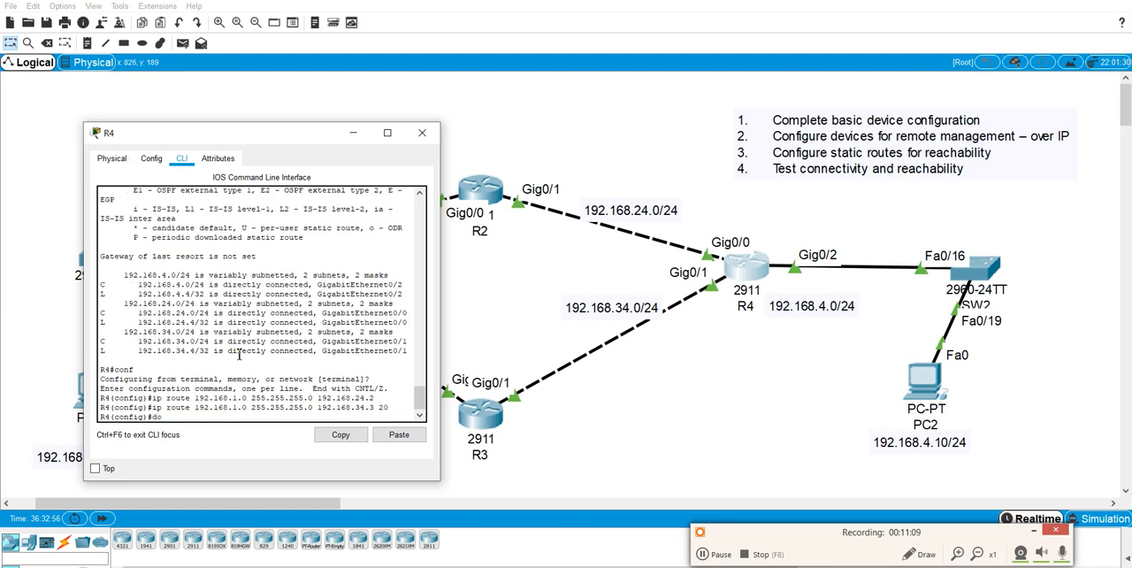
{"action": "type", "text": " wr"}
{"action": "key", "text": "Return"}
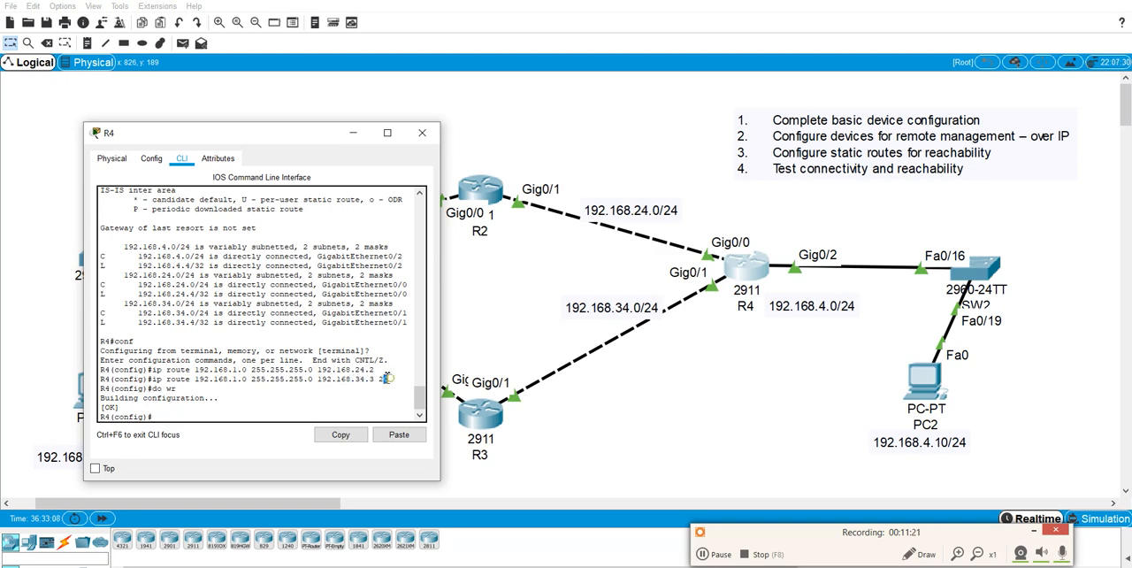
Show R4's IP routing table and examine which static route to 192.168.1.0/24 is installed.
{"action": "left_click_drag", "start_coordinate": [375, 370], "coordinate": [341, 370]}
{"action": "left_click", "coordinate": [319, 397]}
{"action": "type", "text": "do show ip route"}
{"action": "key", "text": "Return"}
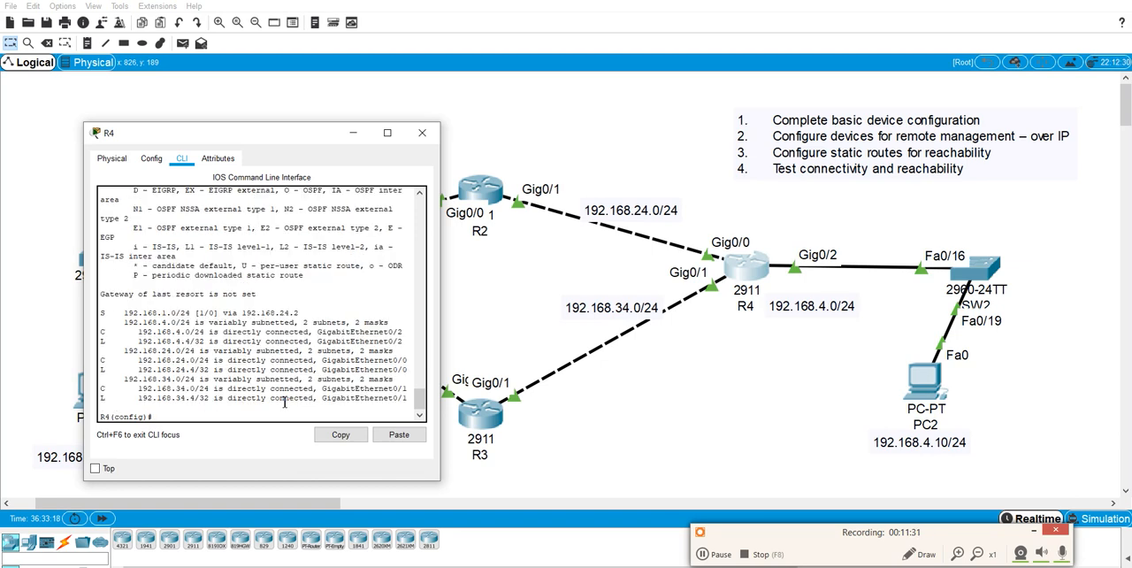
{"action": "left_click_drag", "start_coordinate": [114, 313], "coordinate": [302, 314]}
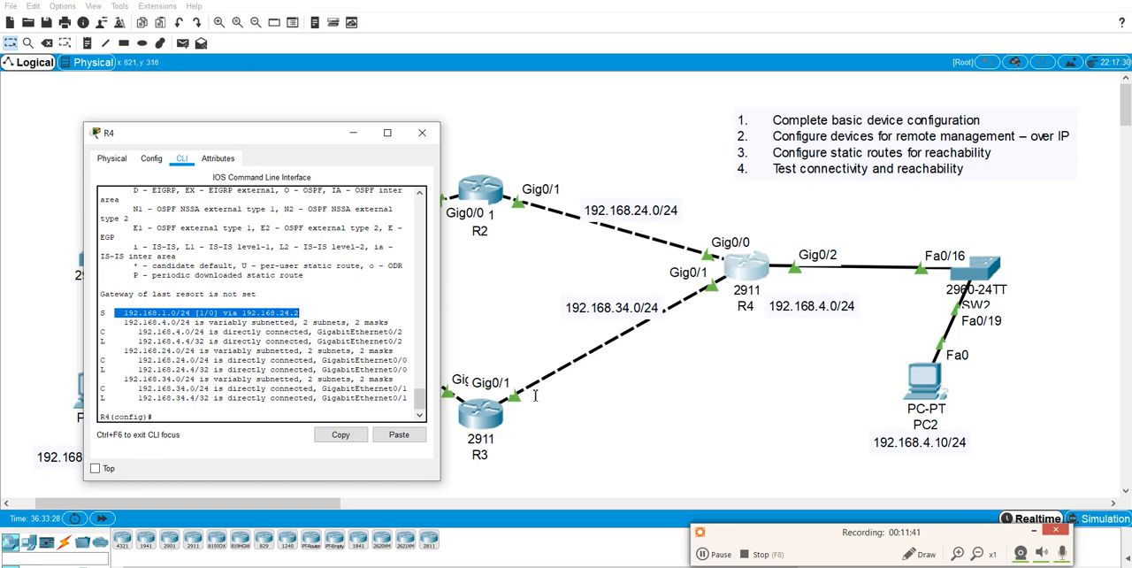
Shut down R4's GigabitEthernet 0/0 interface to simulate a failure of the primary link towards R2.
{"action": "left_click", "coordinate": [228, 379]}
{"action": "type", "text": "int gi"}
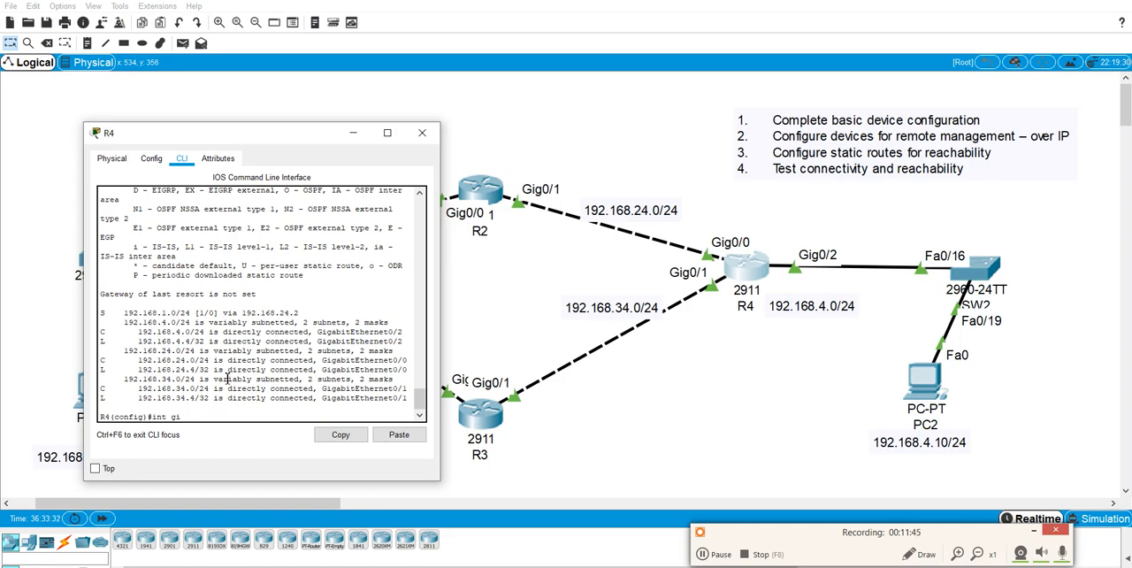
{"action": "type", "text": " 0/0"}
{"action": "key", "text": "Return"}
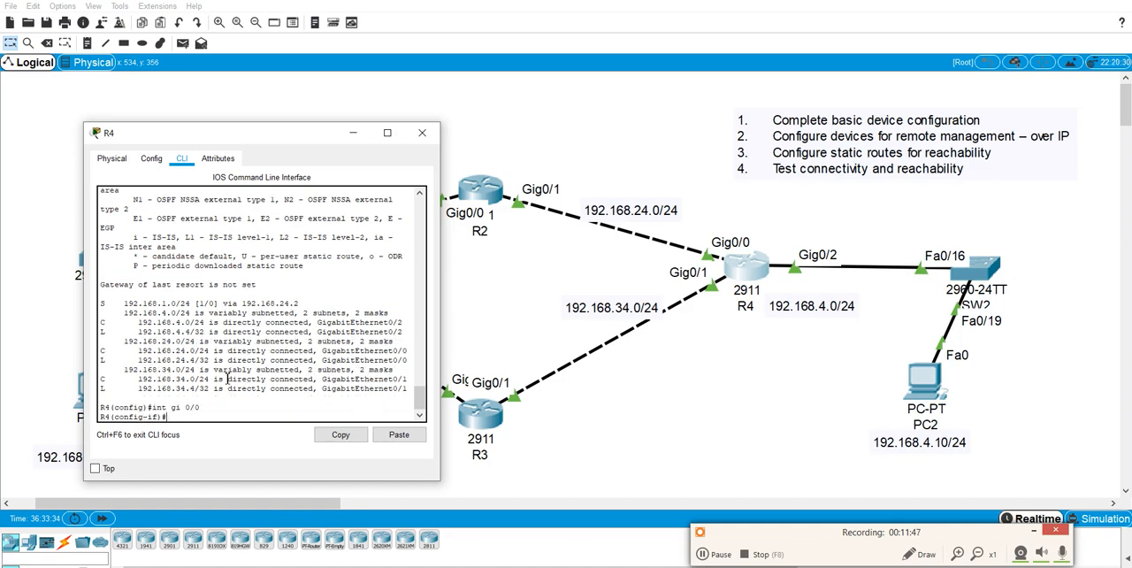
{"action": "type", "text": "shut"}
{"action": "key", "text": "Return"}
{"action": "key", "text": "Return"}
{"action": "key", "text": "Return"}
{"action": "key", "text": "Return"}
{"action": "key", "text": "Return"}
{"action": "key", "text": "Return"}
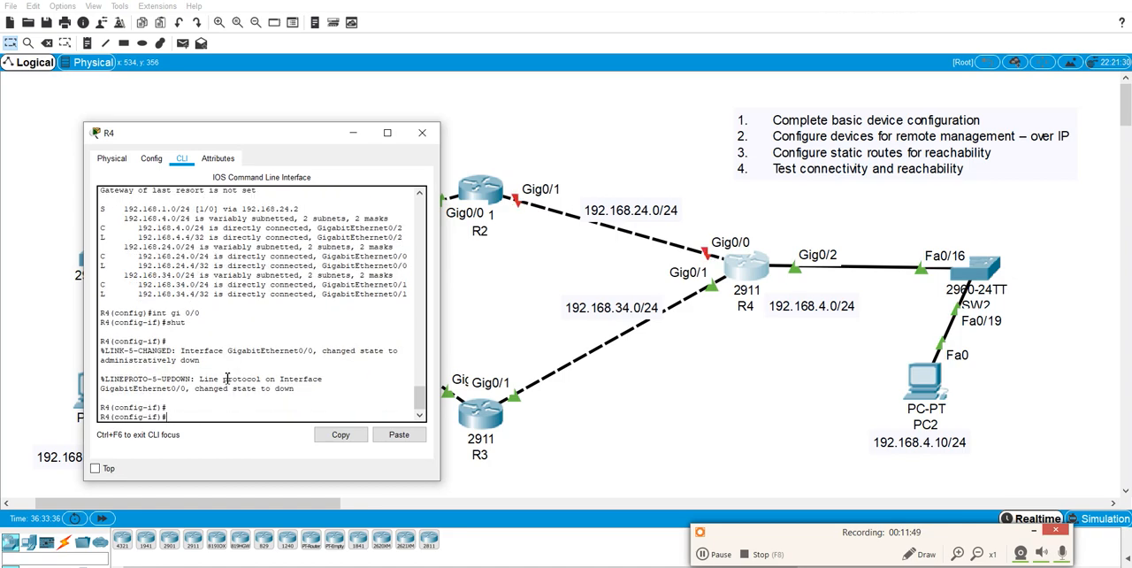
Show R4's IP routing table with the primary link down and compare its 192.168.1.0/24 static route with the earlier output.
{"action": "type", "text": "do show i"}
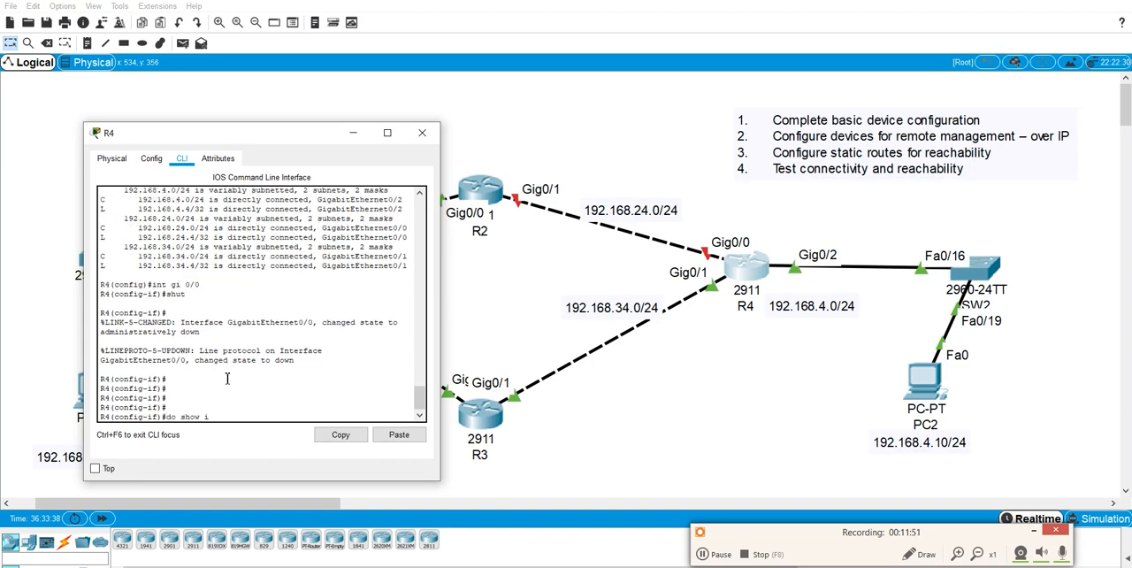
{"action": "type", "text": "p route"}
{"action": "key", "text": "Return"}
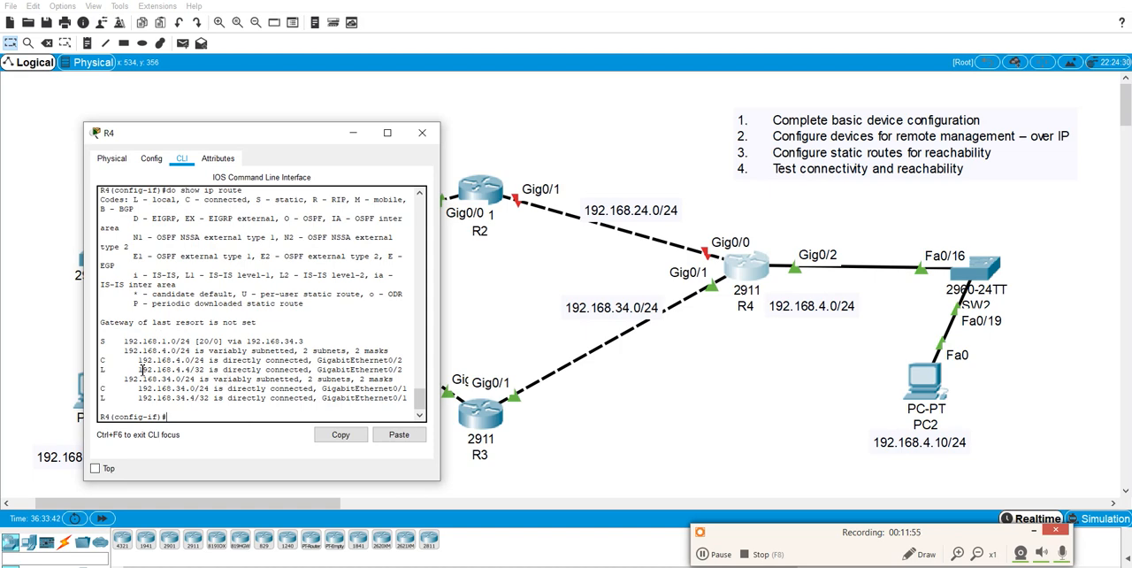
{"action": "left_click_drag", "start_coordinate": [121, 340], "coordinate": [310, 348]}
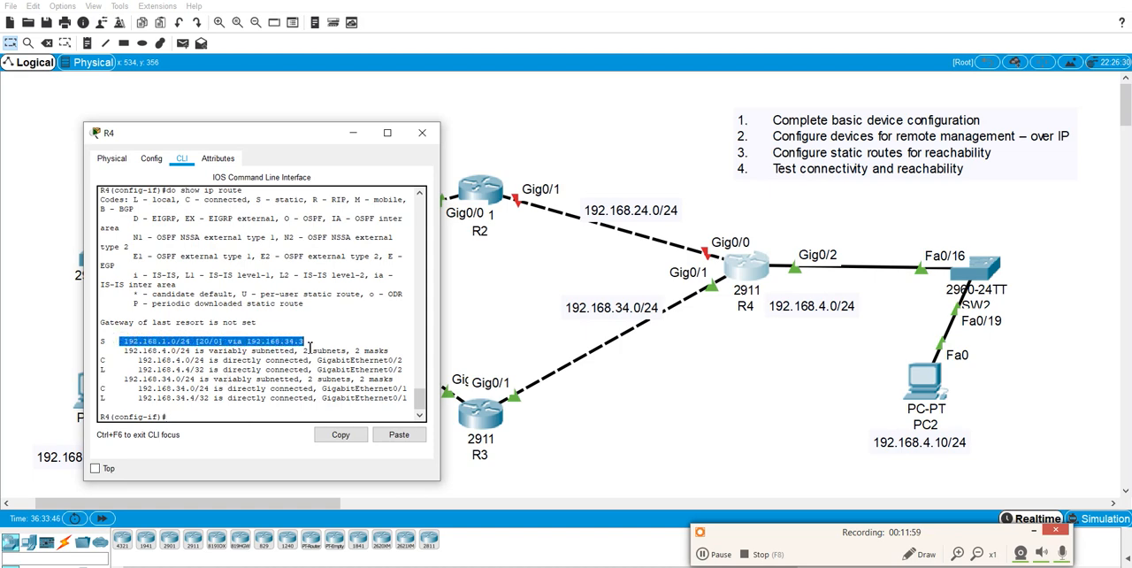
{"action": "scroll", "coordinate": [326, 341], "scroll_direction": "up", "scroll_amount": 5}
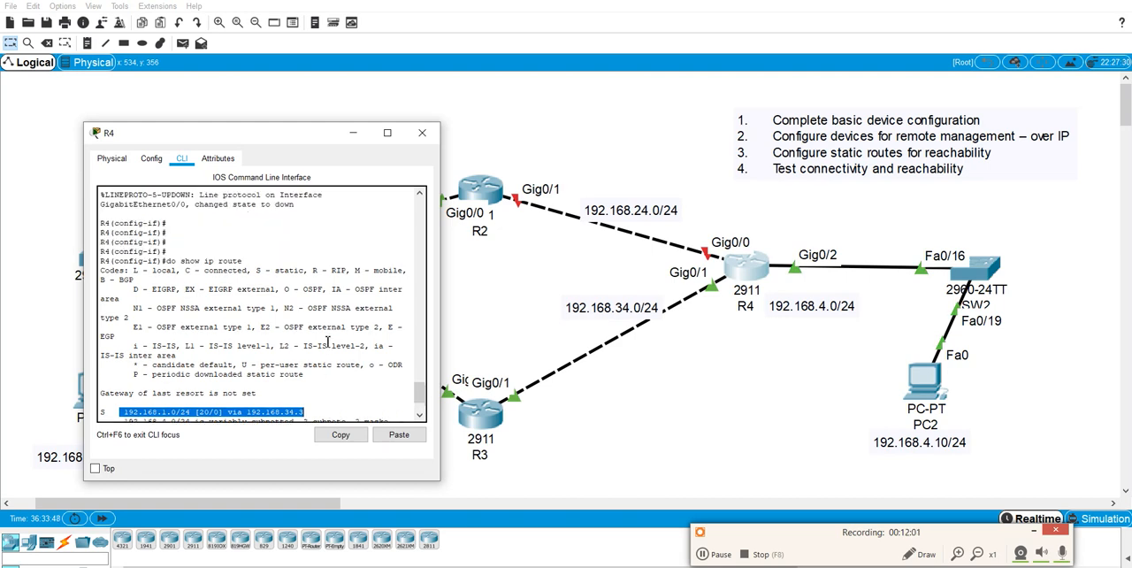
{"action": "scroll", "coordinate": [300, 327], "scroll_direction": "up", "scroll_amount": 3}
{"action": "scroll", "coordinate": [237, 273], "scroll_direction": "up", "scroll_amount": 2}
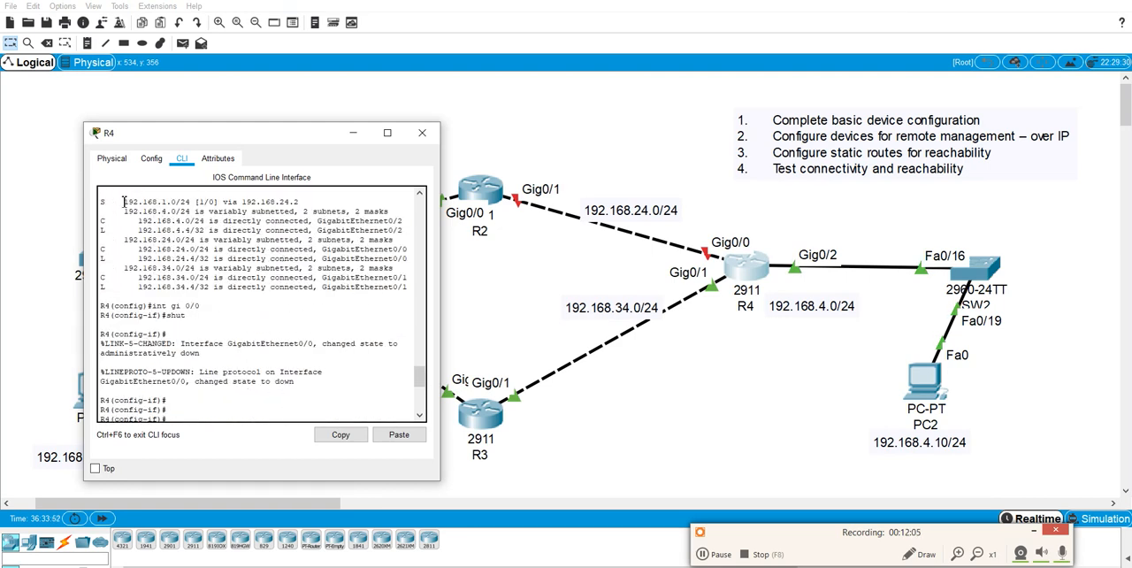
{"action": "left_click_drag", "start_coordinate": [118, 202], "coordinate": [302, 202]}
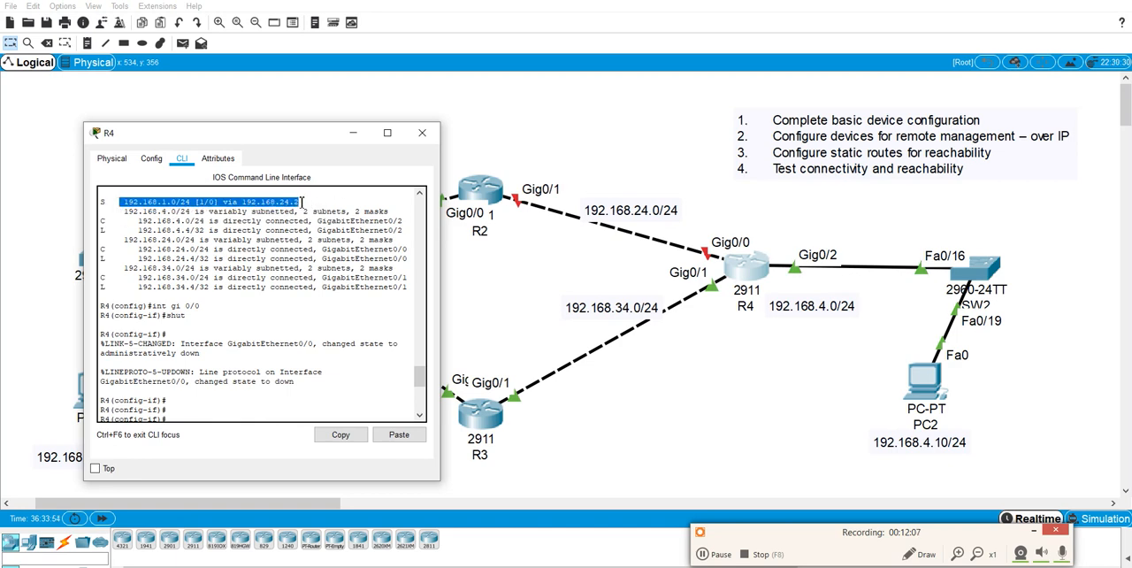
{"action": "scroll", "coordinate": [310, 209], "scroll_direction": "down", "scroll_amount": 8}
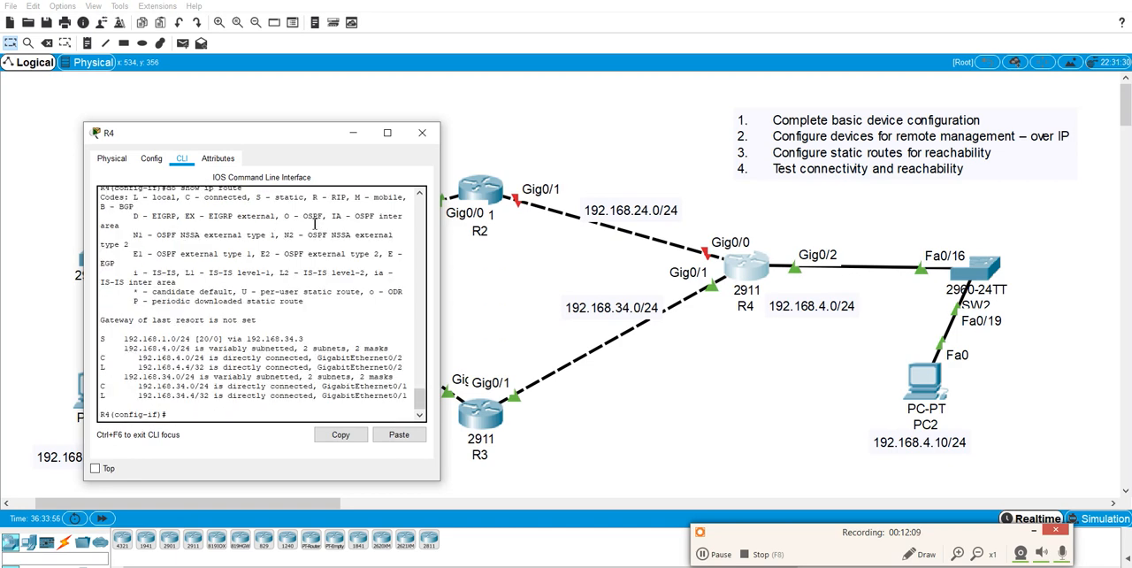
Issue the shutdown command again on R4's GigabitEthernet 0/0 and save the configuration.
{"action": "type", "text": "shu"}
{"action": "key", "text": "Return"}
{"action": "type", "text": "do wr"}
{"action": "key", "text": "Return"}
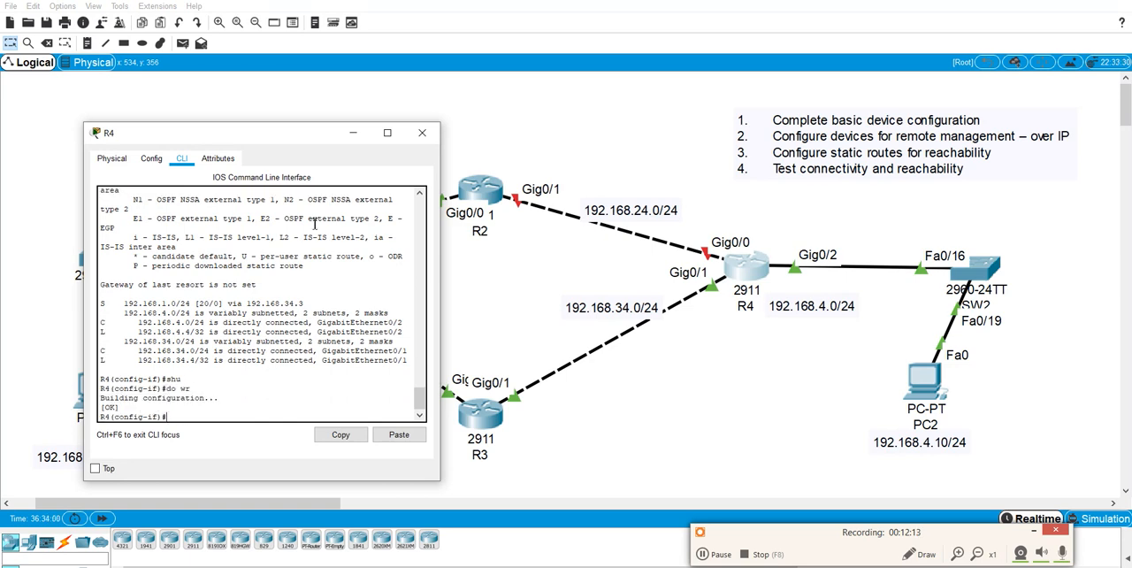
Re-enable R4's GigabitEthernet 0/0 interface with no shutdown and save the configuration.
{"action": "type", "text": "int gi 00"}
{"action": "key", "text": "Return"}
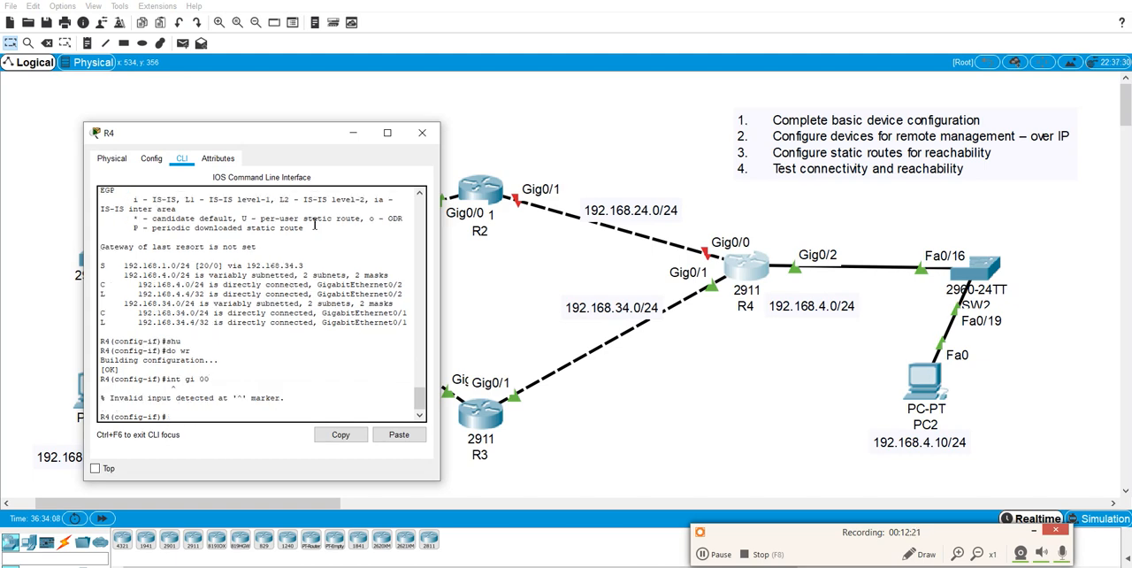
{"action": "key", "text": "Up"}
{"action": "key", "text": "BackSpace"}
{"action": "type", "text": "/0"}
{"action": "key", "text": "Return"}
{"action": "type", "text": "ni shu"}
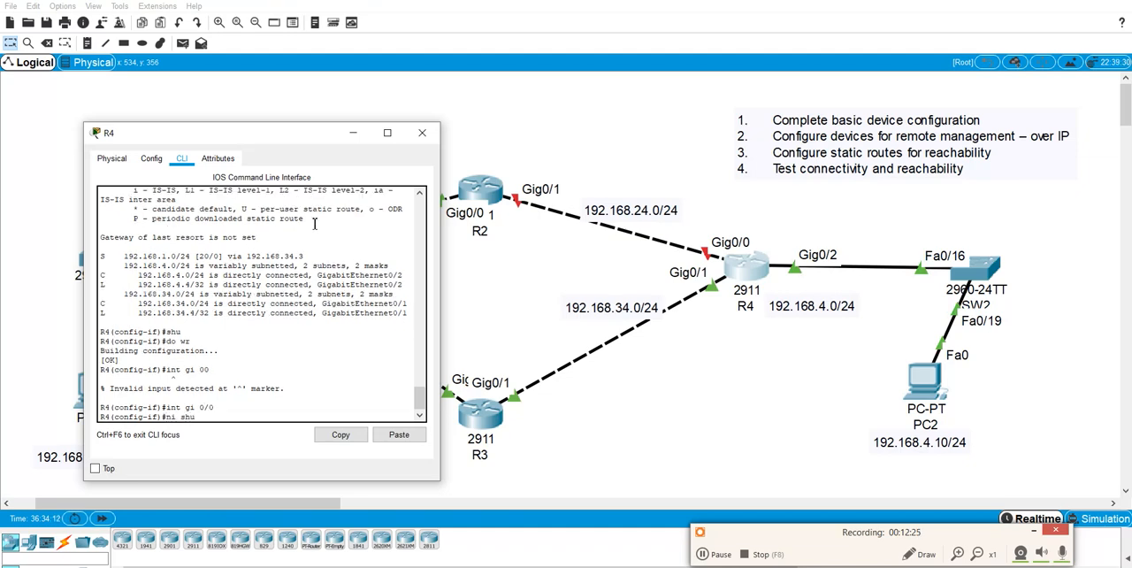
{"action": "key", "text": "Return"}
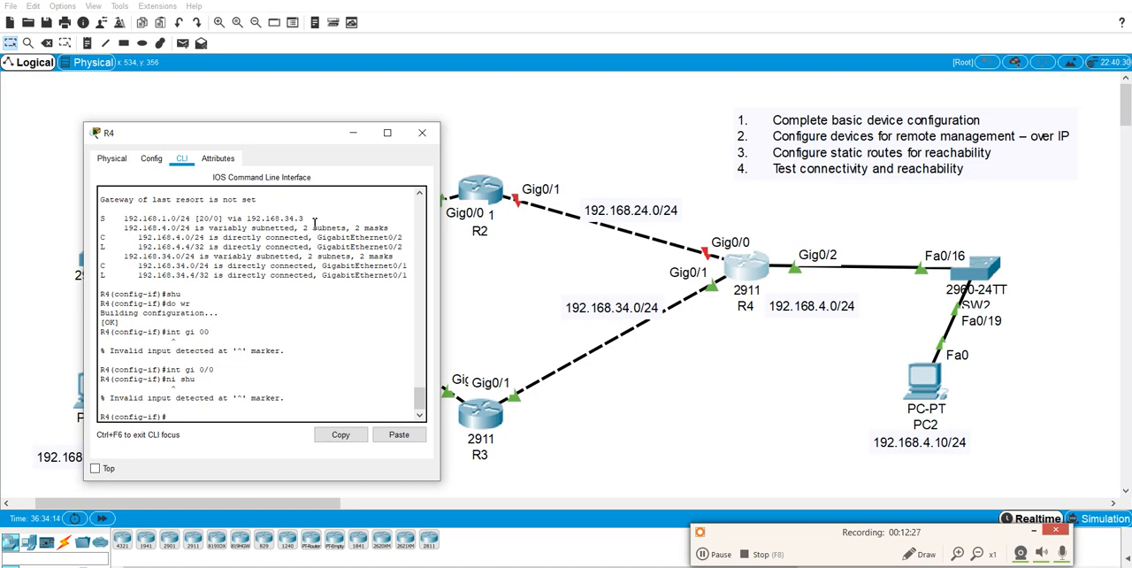
{"action": "type", "text": "no shut"}
{"action": "key", "text": "Return"}
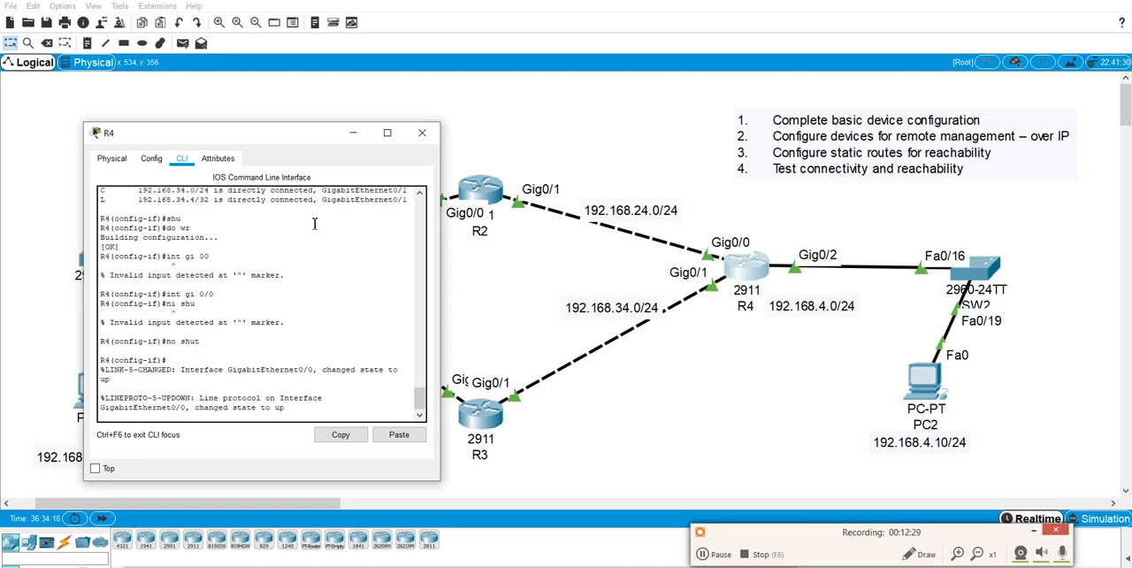
{"action": "type", "text": "do wr"}
{"action": "key", "text": "Return"}
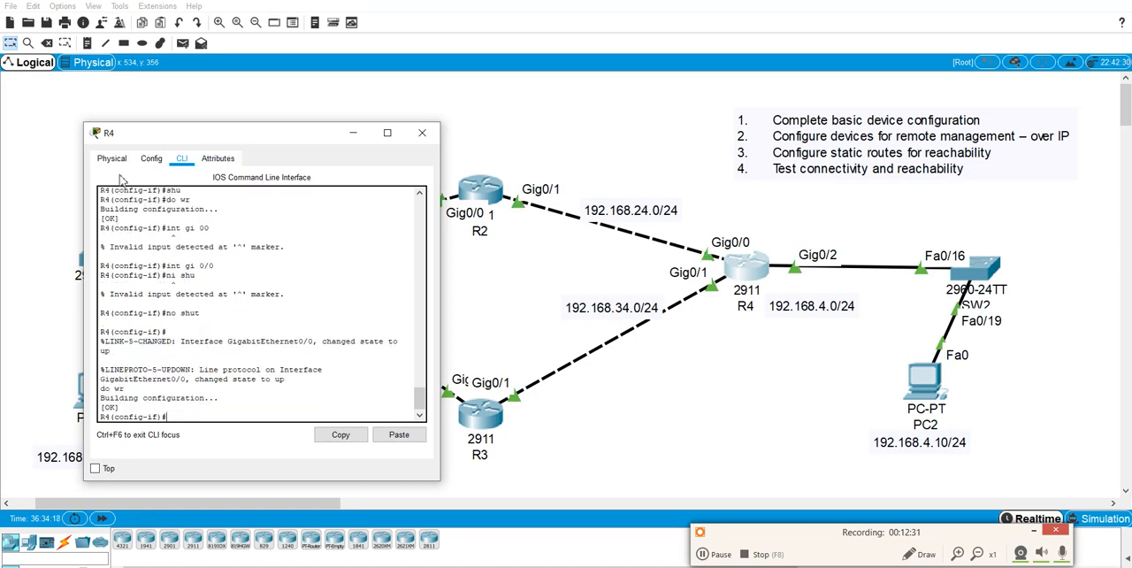
Show R4's IP routing table again to check the static route with the primary link restored.
{"action": "type", "text": "do show ip route"}
{"action": "key", "text": "Return"}
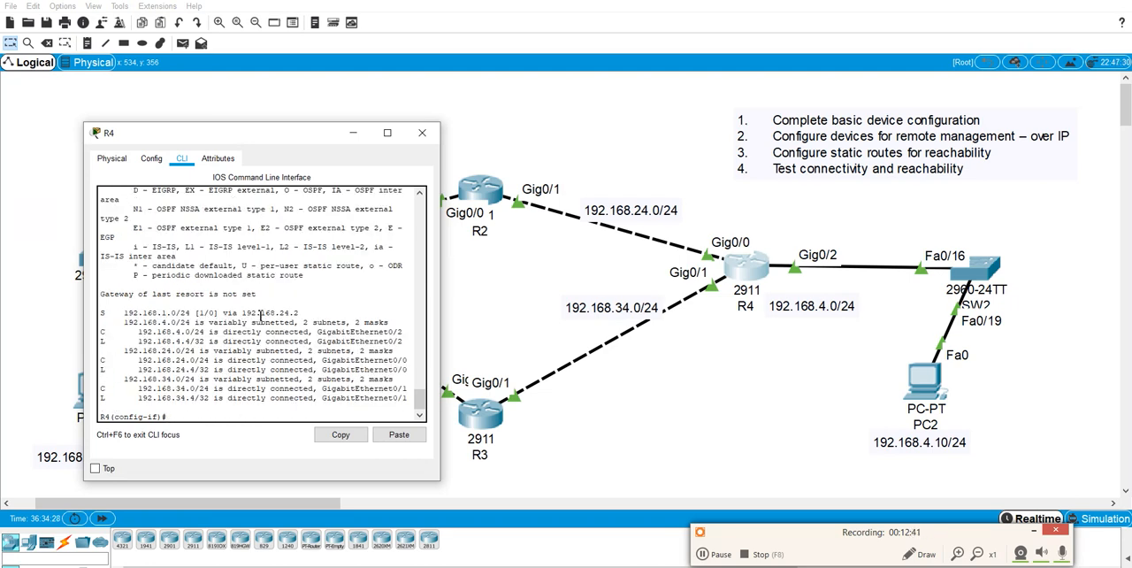
Save R4's configuration and close R4's device window.
{"action": "type", "text": "do wr"}
{"action": "key", "text": "Return"}
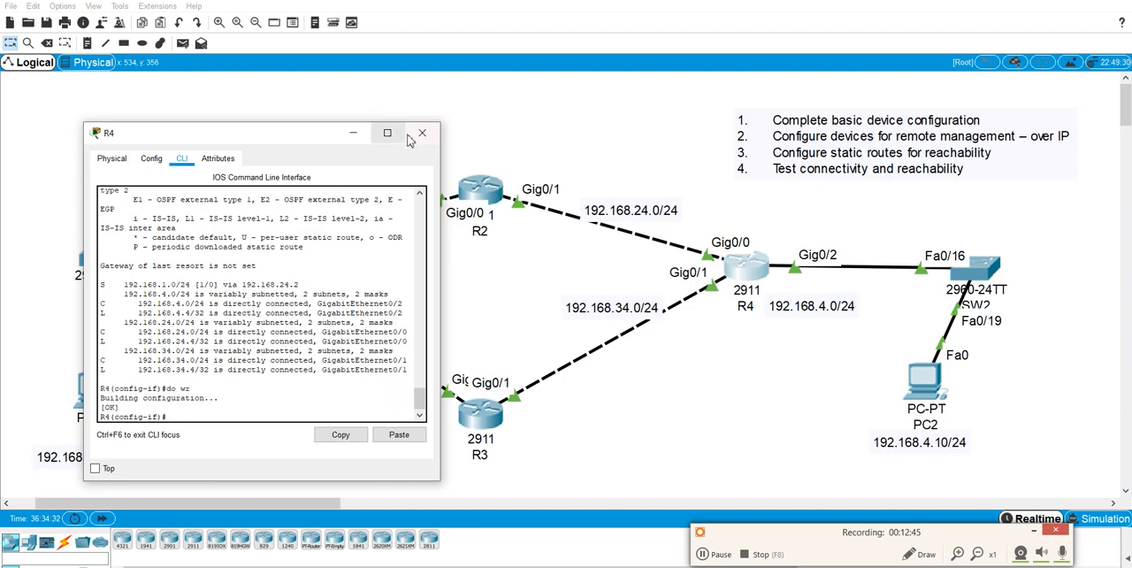
{"action": "left_click", "coordinate": [422, 138]}
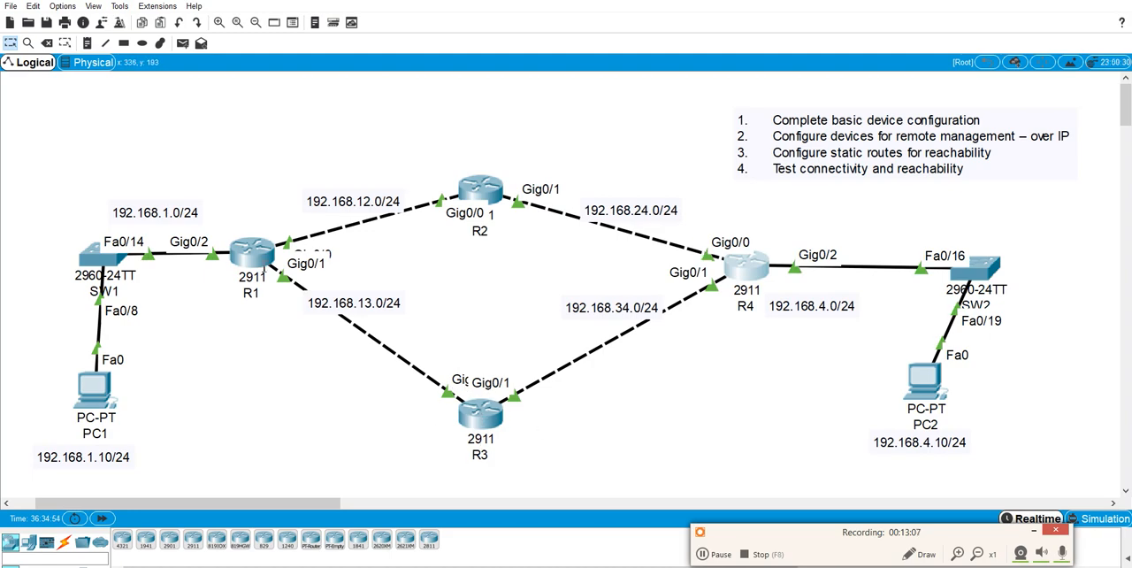
Open PC1's command prompt and ping PC2 at 192.168.4.10.
{"action": "left_click", "coordinate": [95, 387]}
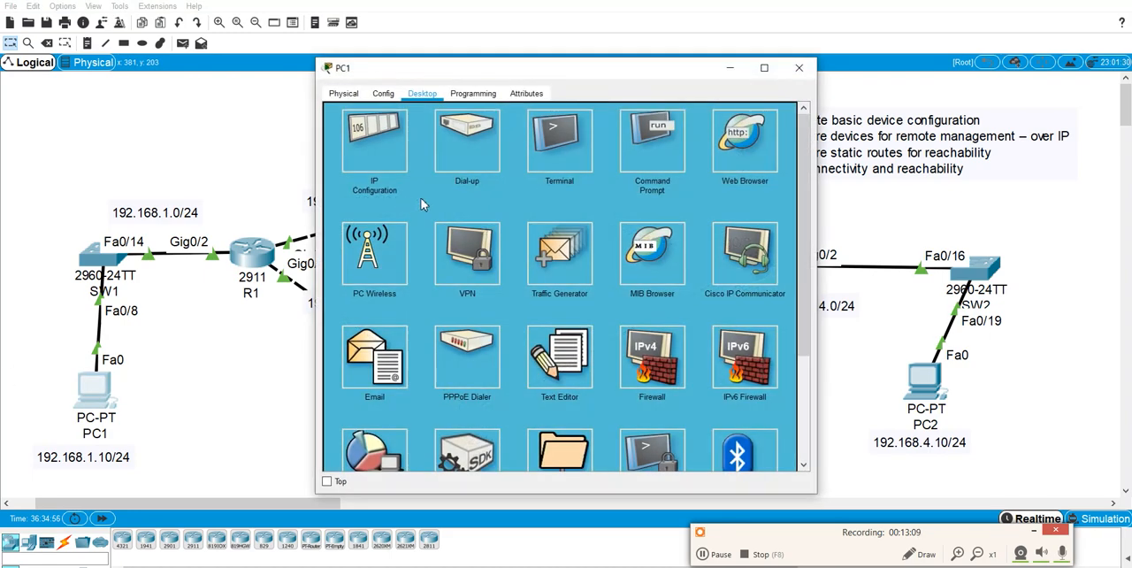
{"action": "left_click", "coordinate": [651, 142]}
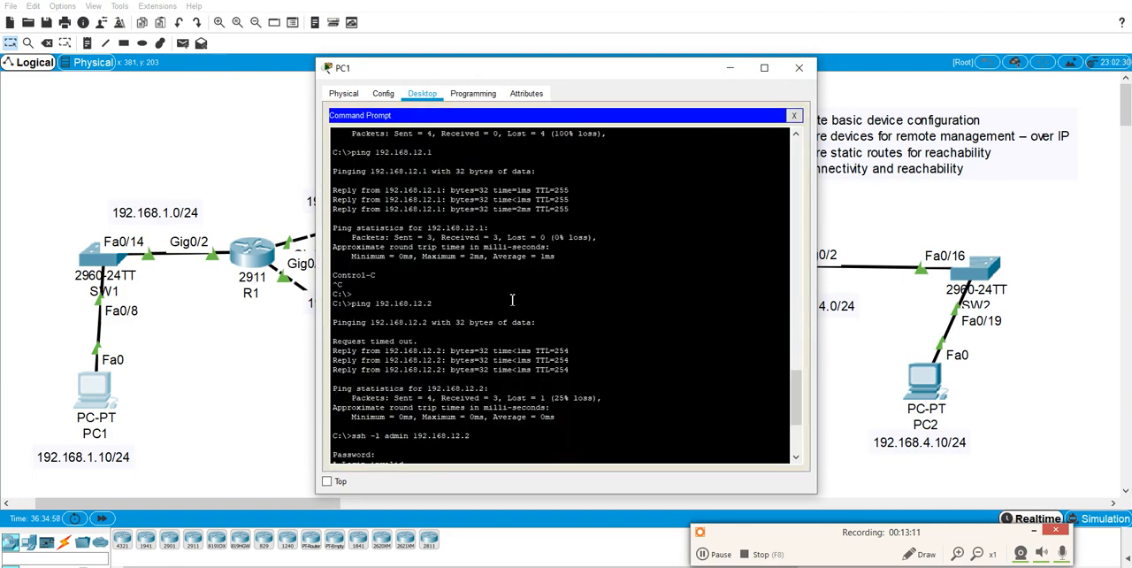
{"action": "scroll", "coordinate": [511, 299], "scroll_direction": "down", "scroll_amount": 7}
{"action": "type", "text": "ping "}
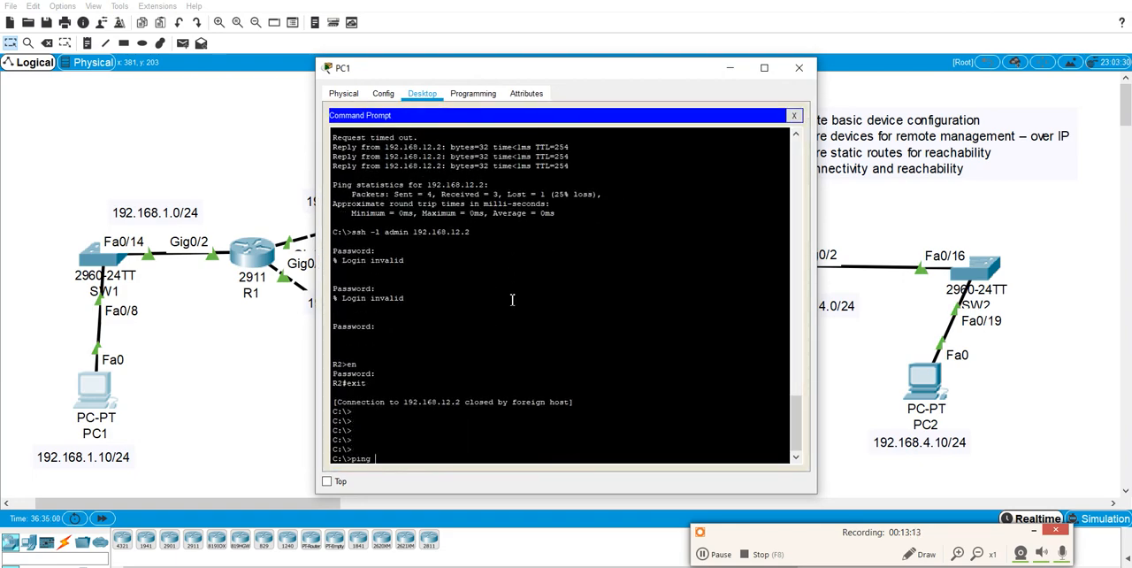
{"action": "type", "text": "192.168.4.10"}
{"action": "key", "text": "Return"}
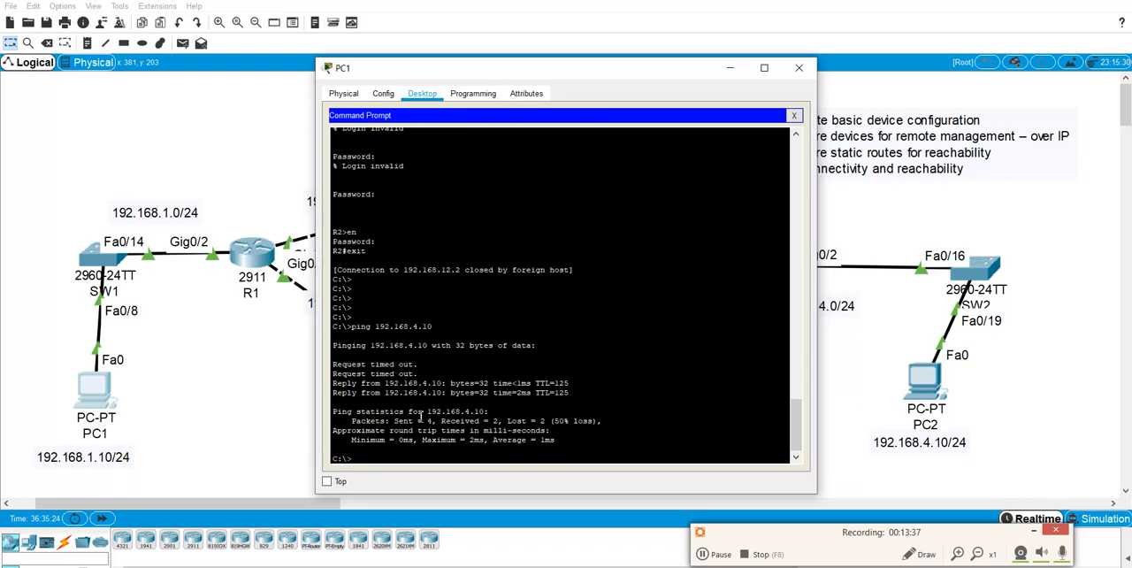
Repeat the ping to 192.168.4.10 twice, close PC1's command prompt and move PC1's window clear of R4 and PC2.
{"action": "key", "text": "Up"}
{"action": "key", "text": "Return"}
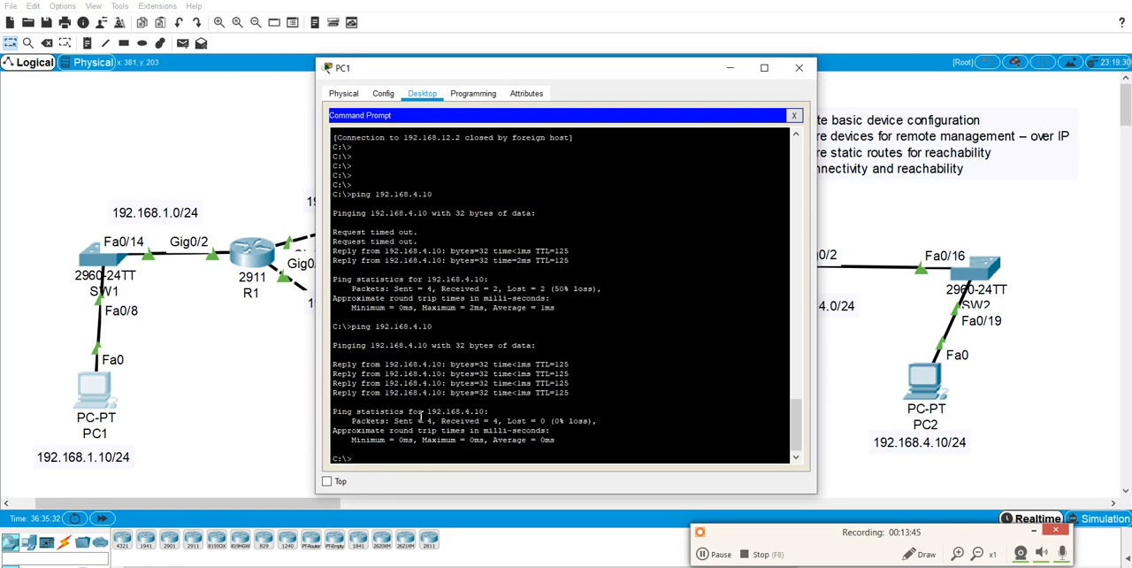
{"action": "key", "text": "Up"}
{"action": "key", "text": "Return"}
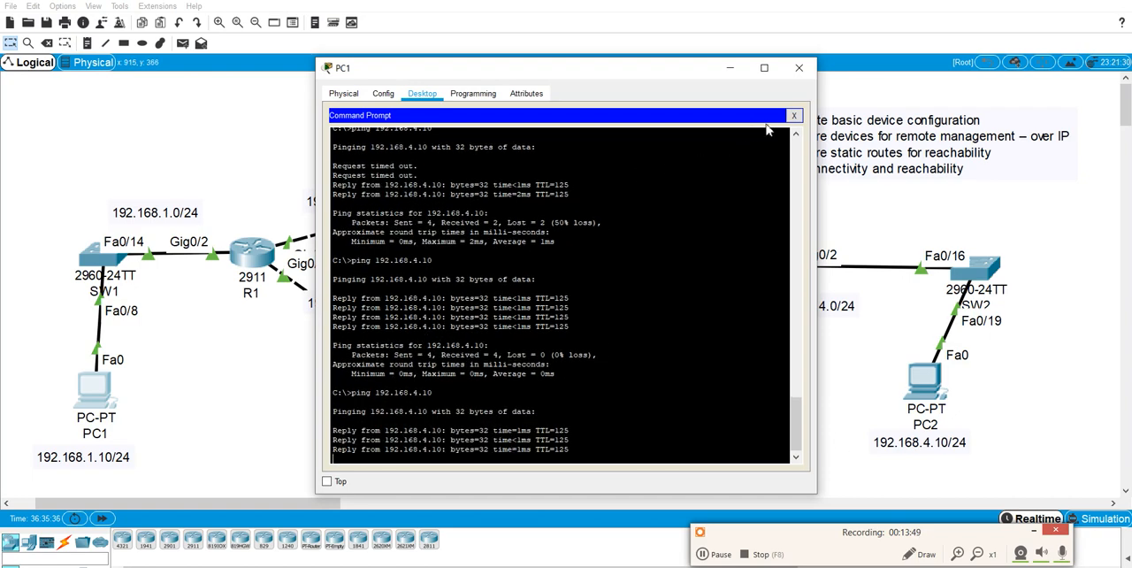
{"action": "left_click", "coordinate": [793, 115]}
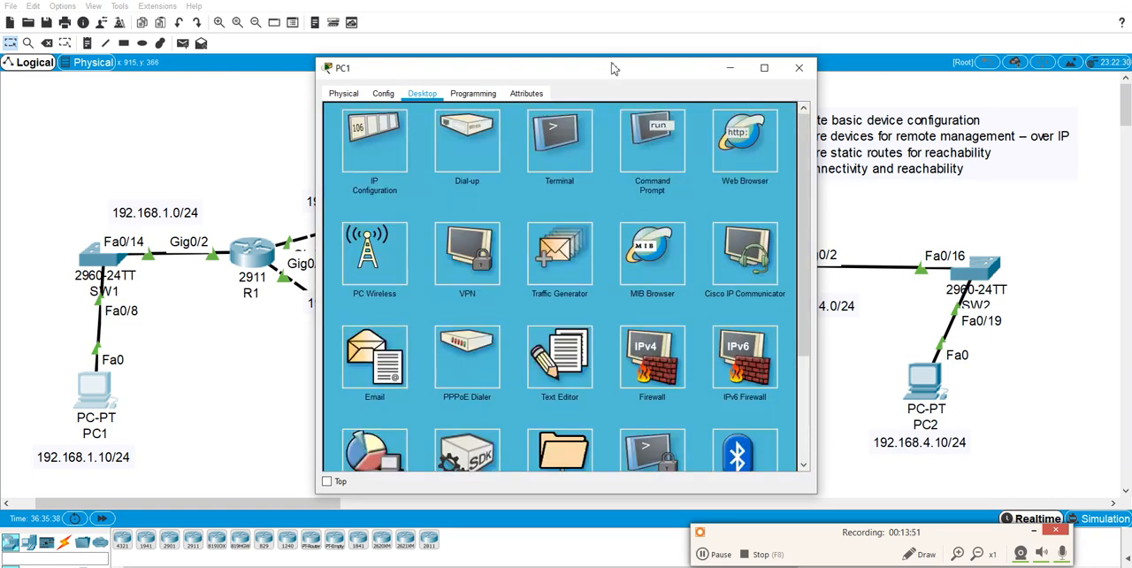
{"action": "left_click_drag", "start_coordinate": [622, 60], "coordinate": [398, 60]}
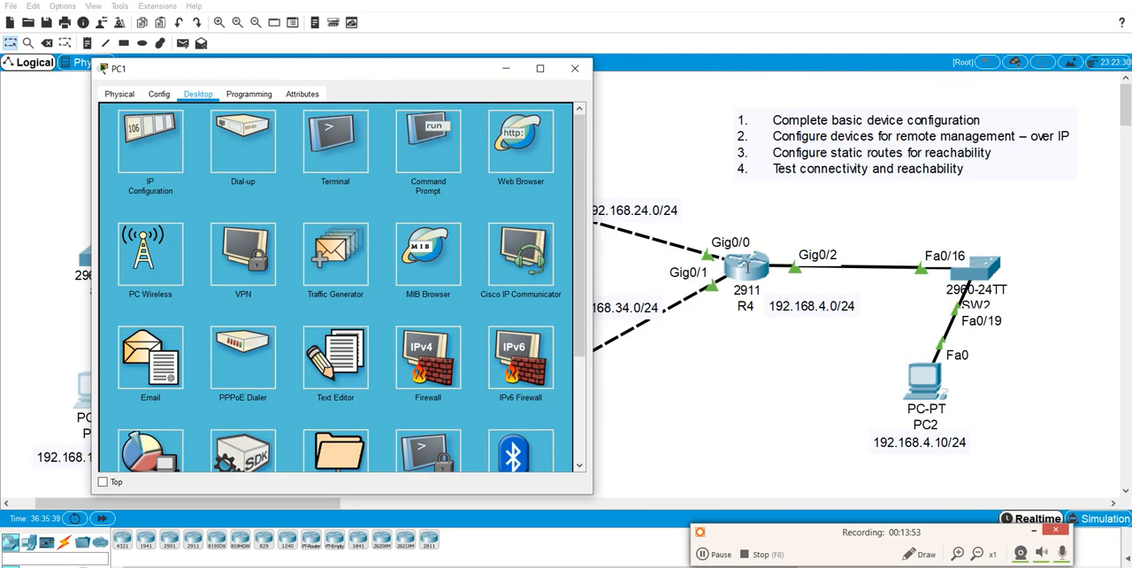
Reopen PC1's command prompt and add a few blank prompt lines below the earlier ping output.
{"action": "scroll", "coordinate": [399, 285], "scroll_direction": "down", "scroll_amount": 4}
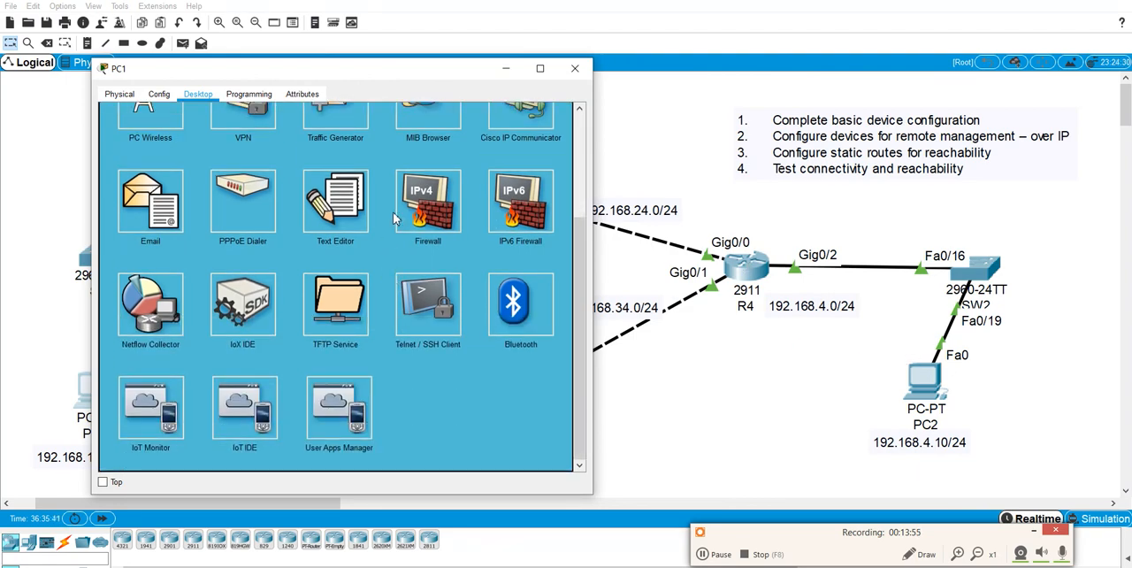
{"action": "scroll", "coordinate": [471, 191], "scroll_direction": "up", "scroll_amount": 5}
{"action": "left_click", "coordinate": [462, 161]}
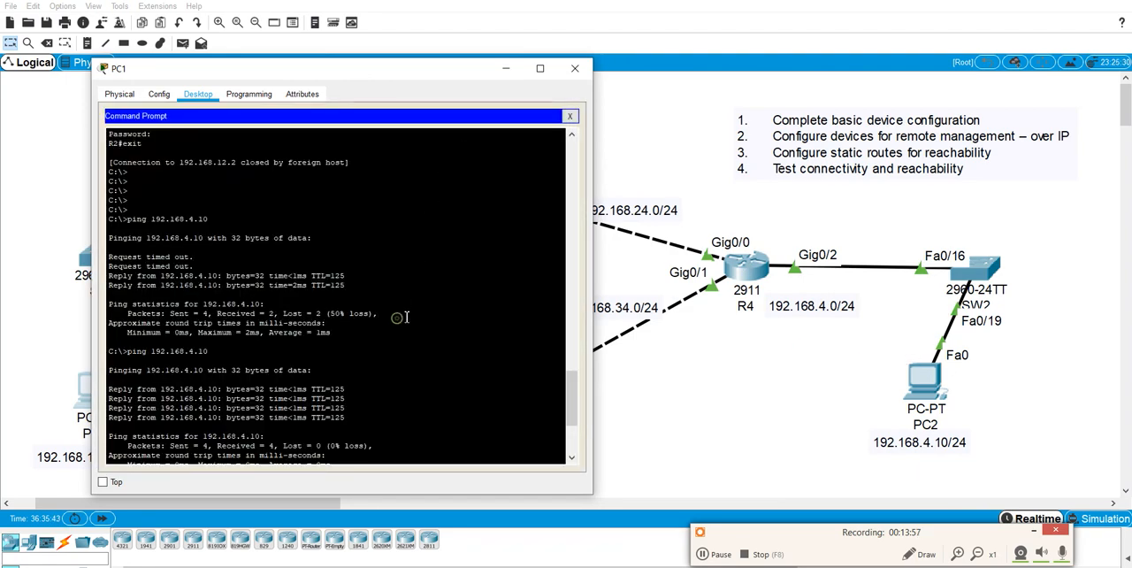
{"action": "key", "text": "Return"}
{"action": "key", "text": "Return"}
{"action": "key", "text": "Return"}
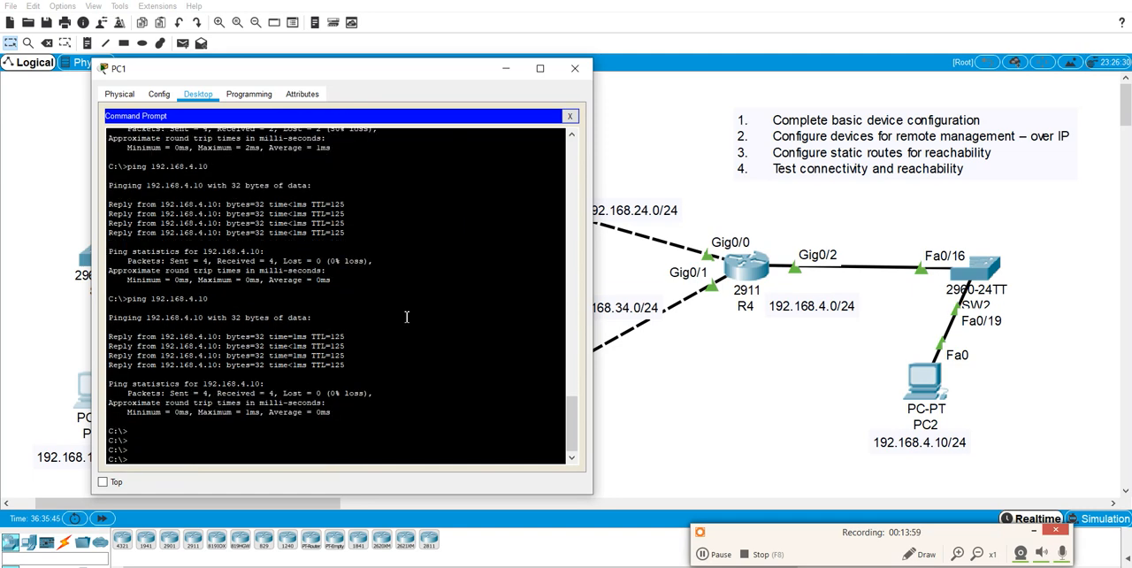
Start an SSH session from PC1 to R4 at 192.168.4.4 as admin and enter the login password.
{"action": "type", "text": "en"}
{"action": "type", "text": "ssh"}
{"action": "type", "text": " -l admi"}
{"action": "type", "text": "n 192.168."}
{"action": "type", "text": "4"}
{"action": "type", "text": ".4"}
{"action": "key", "text": "Return"}
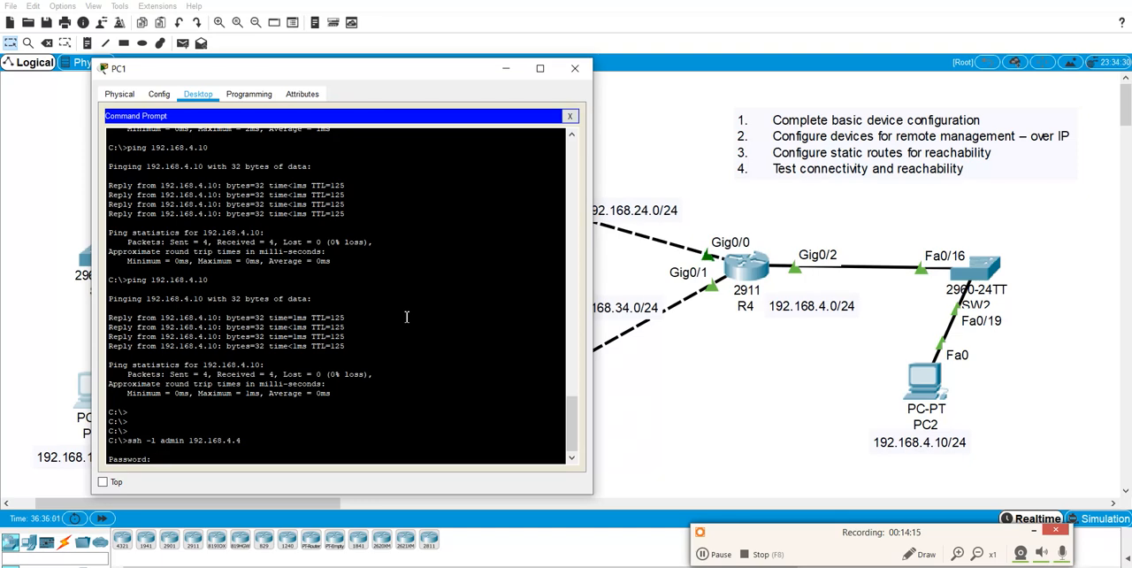
{"action": "key", "text": "Return"}
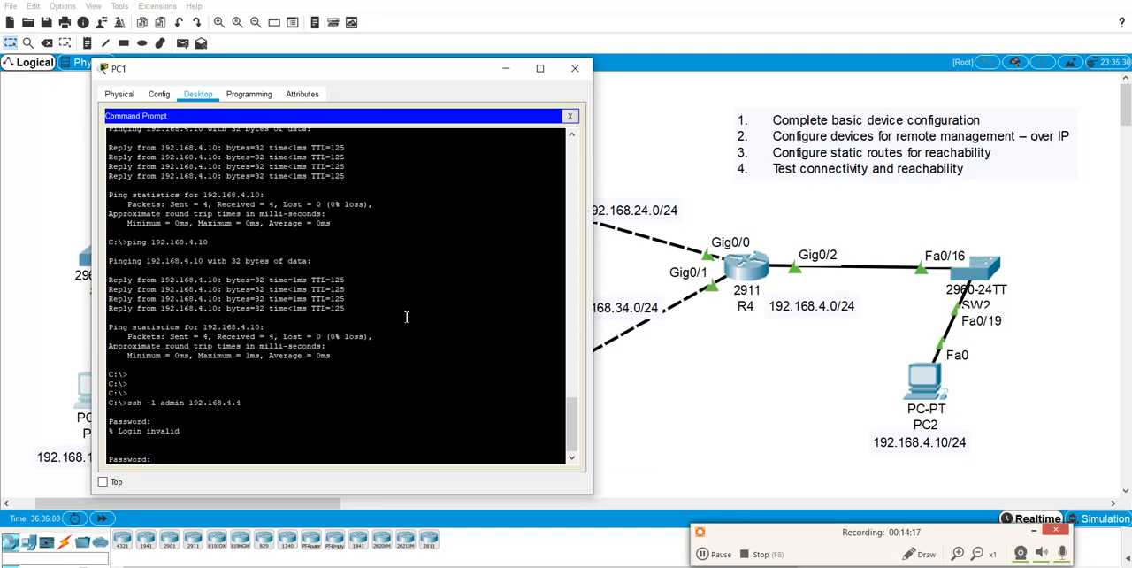
{"action": "key", "text": "Return"}
Exit the SSH session on R4 and return to a clear PC1 command prompt.
{"action": "type", "text": "e"}
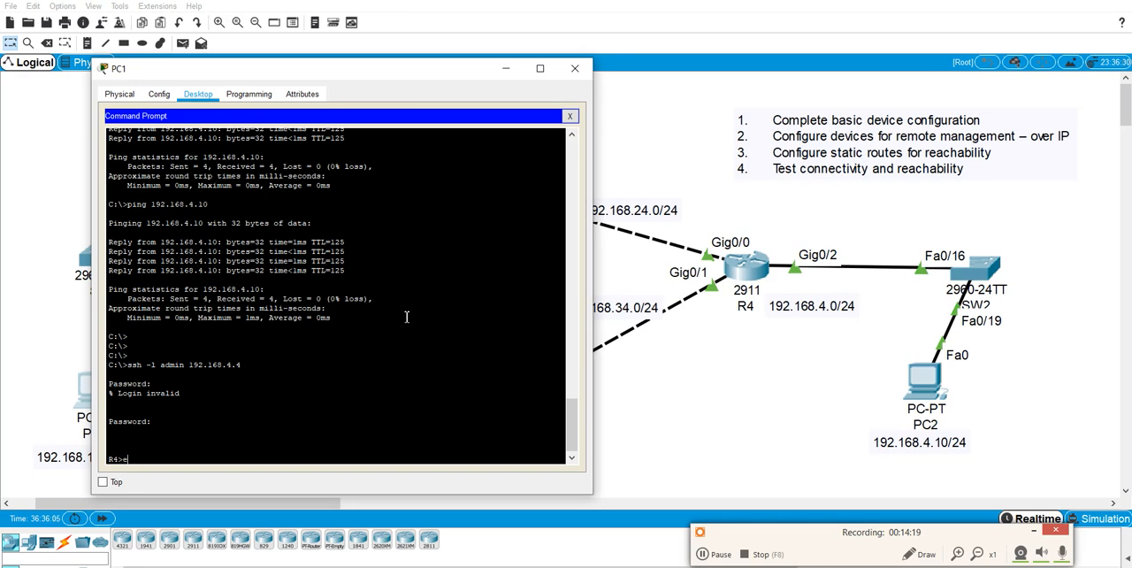
{"action": "key", "text": "BackSpace"}
{"action": "key", "text": "BackSpace"}
{"action": "type", "text": "exit"}
{"action": "key", "text": "Return"}
{"action": "key", "text": "Return"}
{"action": "key", "text": "Return"}
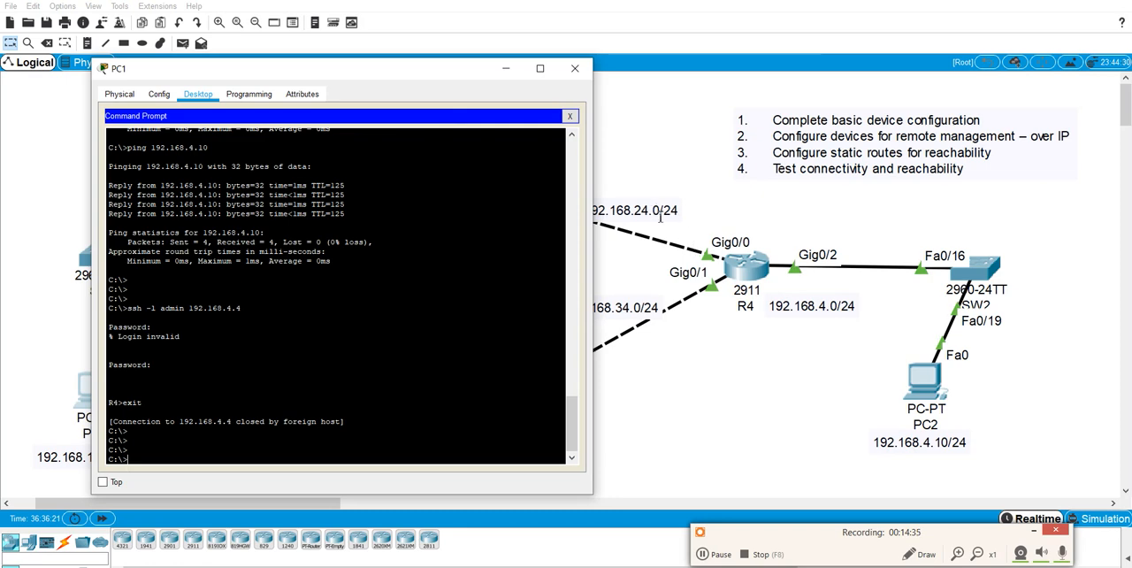
Enter the command for an SSH session as admin to R4's other address, 192.168.24.4.
{"action": "left_click", "coordinate": [426, 333]}
{"action": "left_click", "coordinate": [414, 327]}
{"action": "type", "text": "ssh -"}
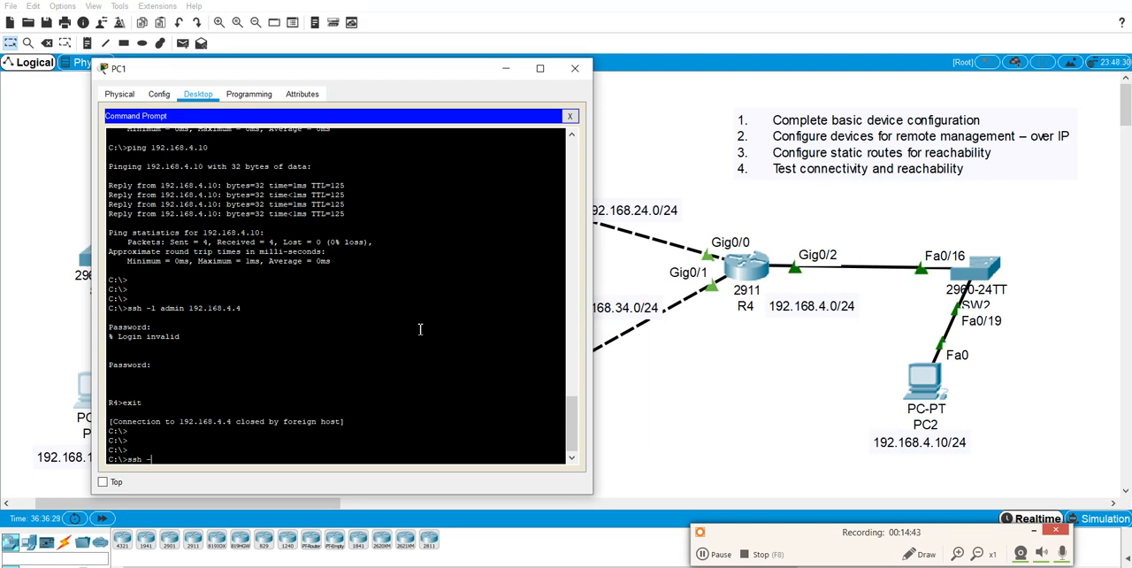
{"action": "type", "text": "l admin 192.168.24.4"}
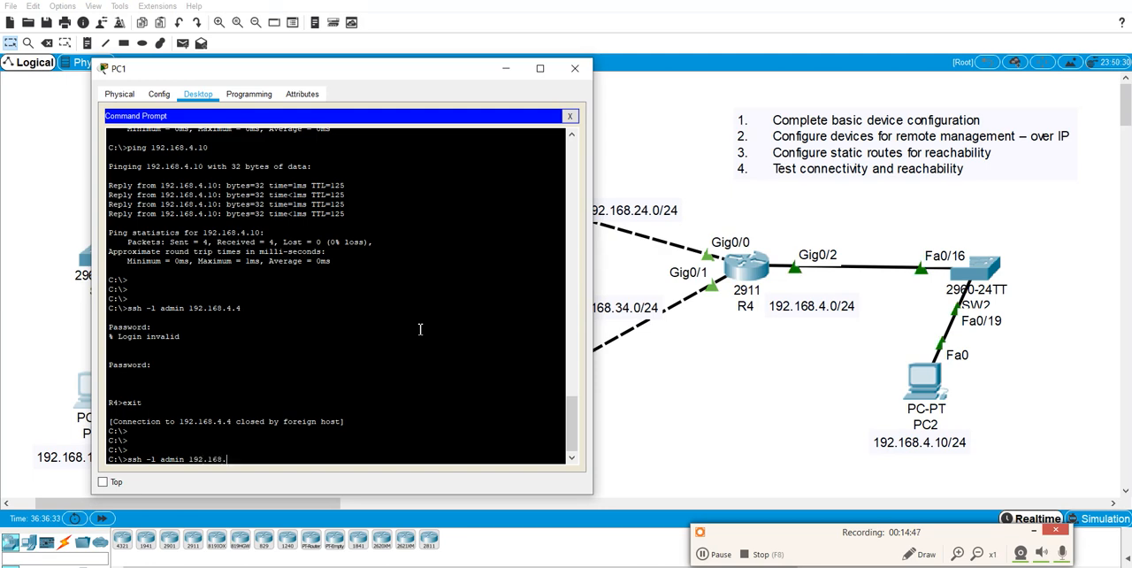
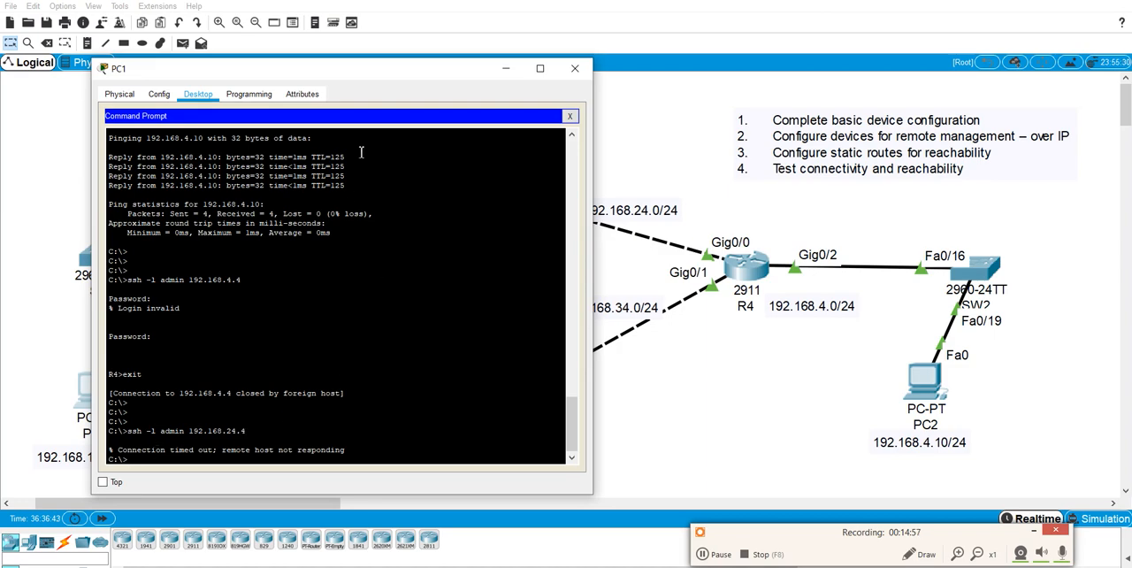
Open R1's command line and show its IP routing table from configuration mode.
{"action": "left_click_drag", "start_coordinate": [361, 75], "coordinate": [810, 174]}
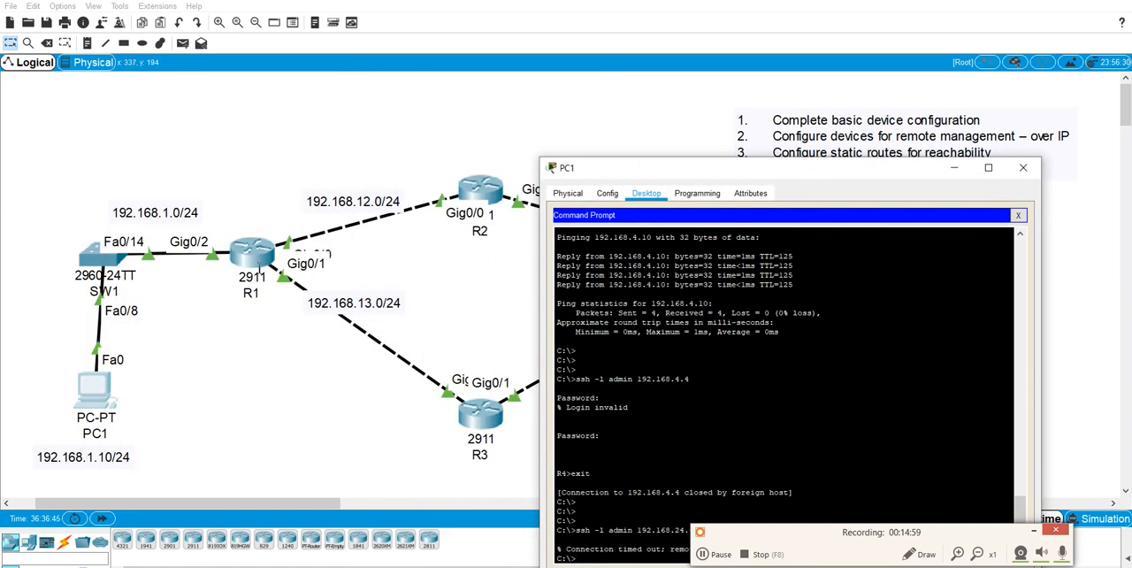
{"action": "left_click_drag", "start_coordinate": [618, 178], "coordinate": [667, 162]}
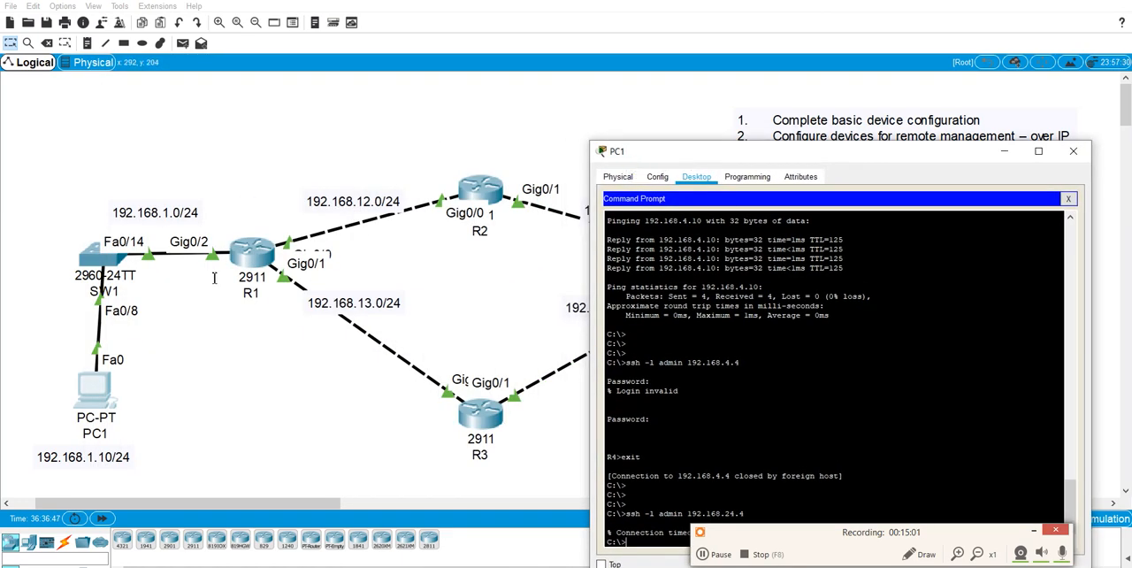
{"action": "left_click", "coordinate": [250, 253]}
{"action": "key", "text": "Return"}
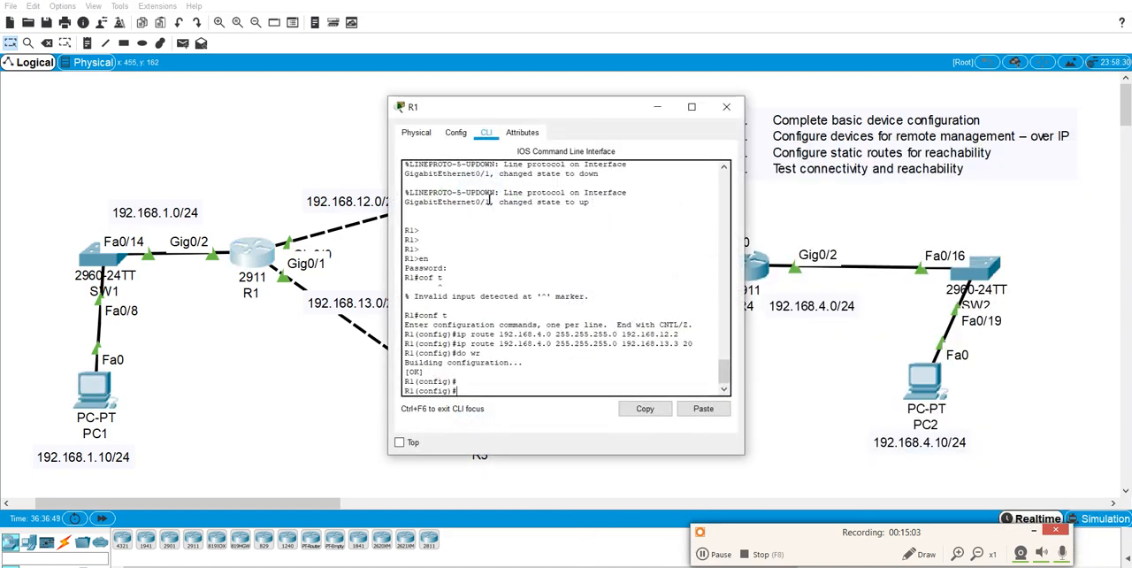
{"action": "type", "text": "do show"}
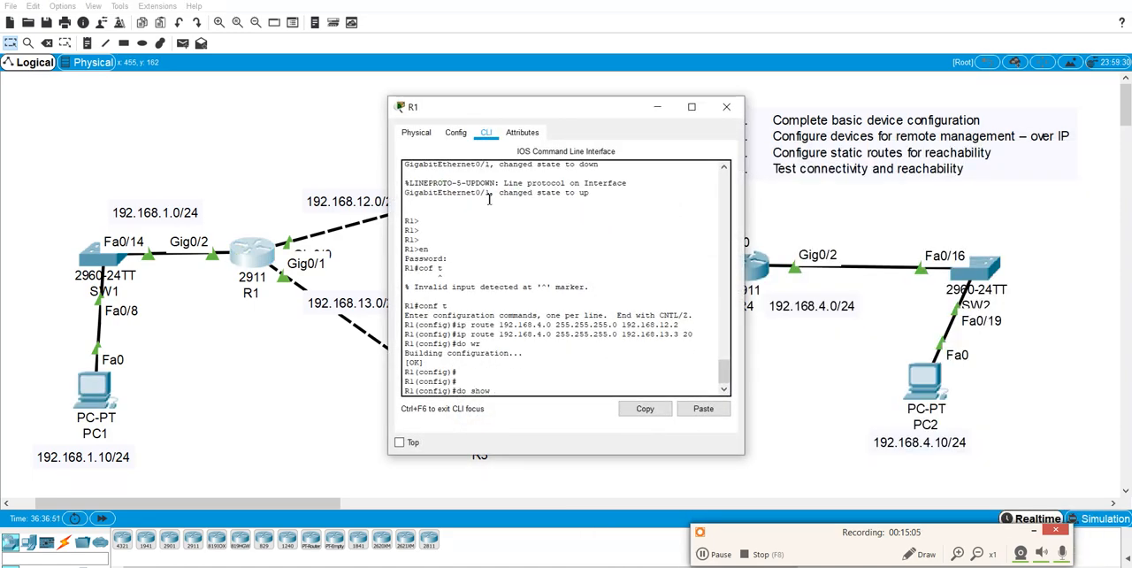
{"action": "type", "text": " ip route"}
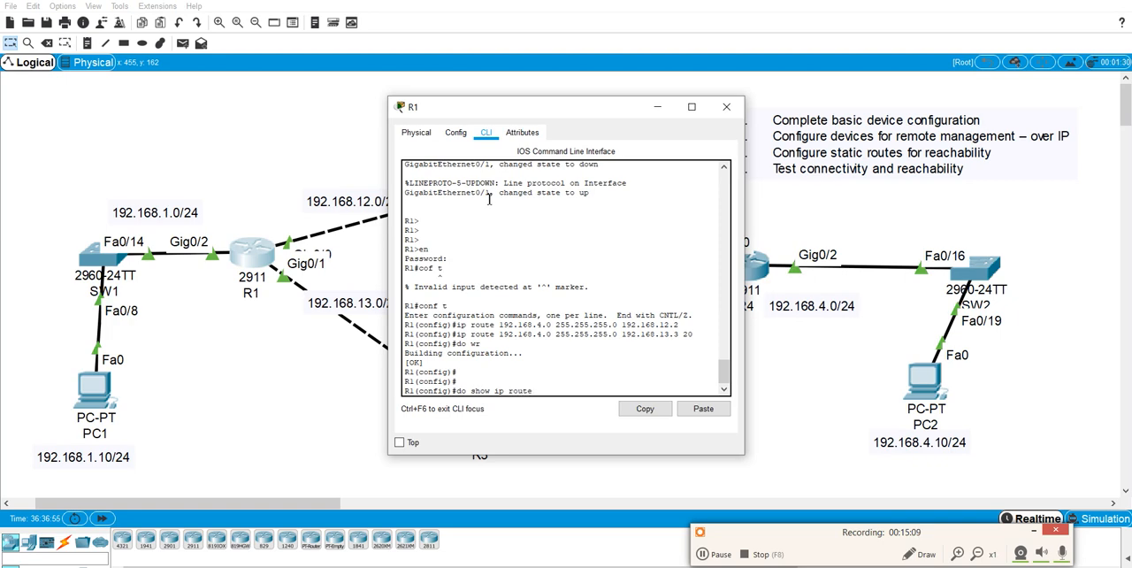
{"action": "key", "text": "Return"}
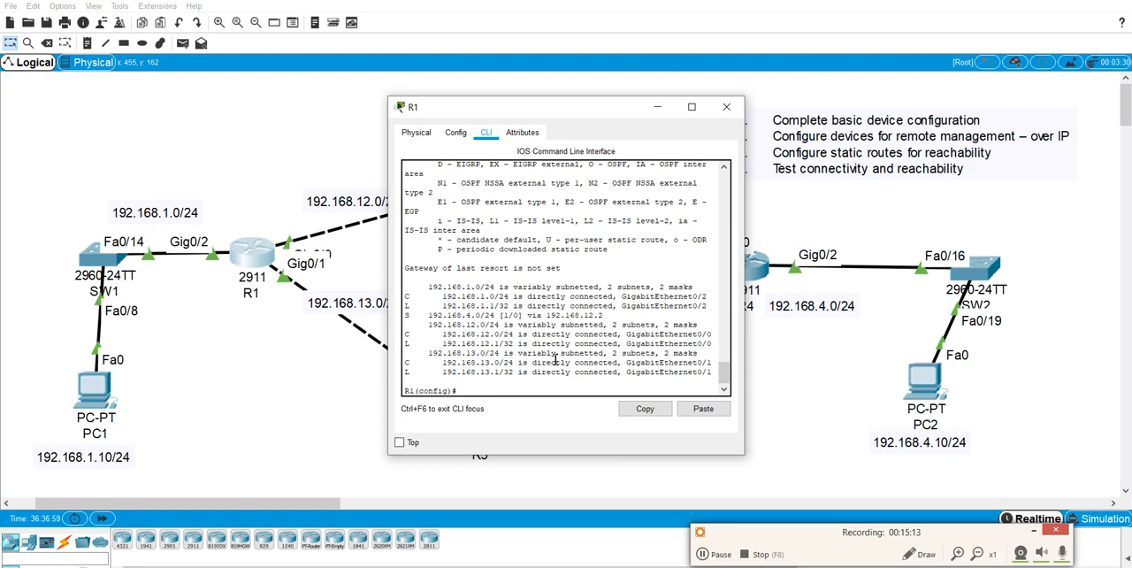
Try to add a static route on R1 to 192.168.24.0 255.255.255.0 with next hop 192.168.12.1.
{"action": "type", "text": "ip route 192.168.2"}
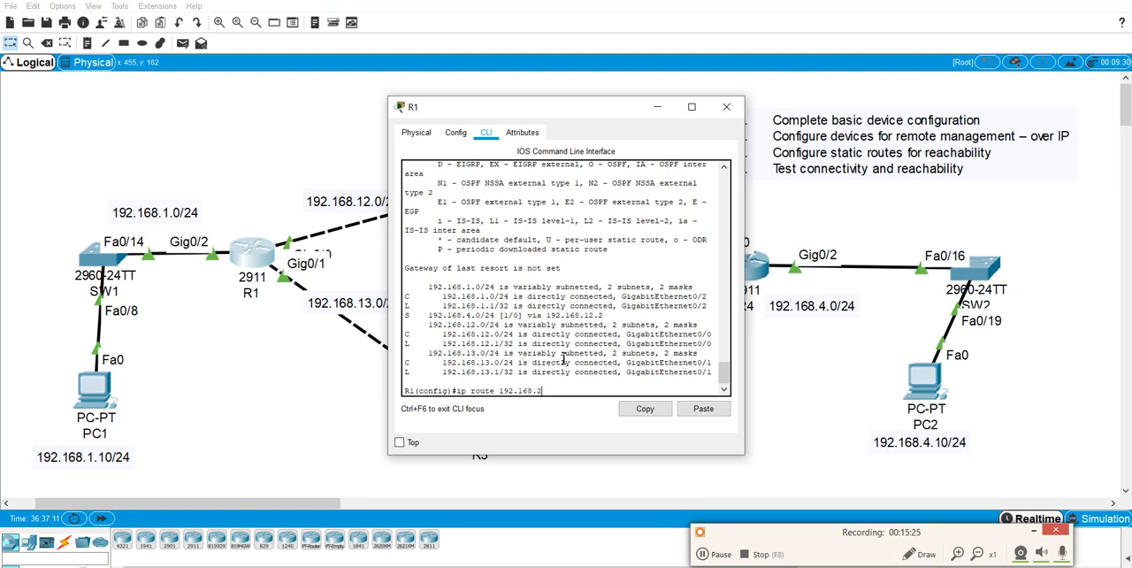
{"action": "type", "text": "4.0 255.255.225.0"}
{"action": "key", "text": "BackSpace"}
{"action": "key", "text": "BackSpace"}
{"action": "type", "text": "55.0 192.168."}
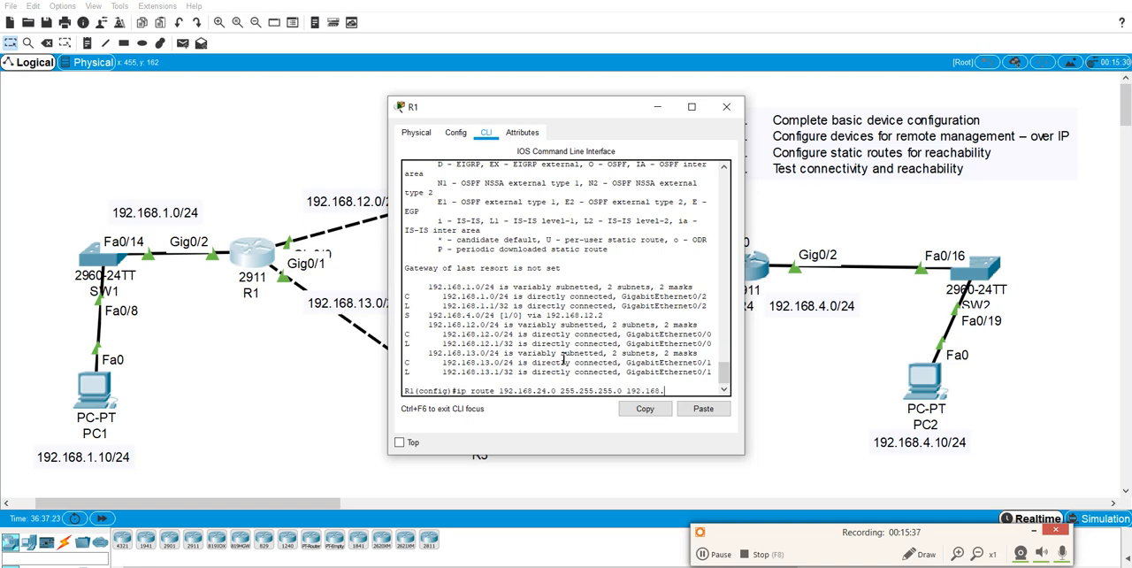
{"action": "type", "text": "12.1"}
{"action": "key", "text": "Return"}
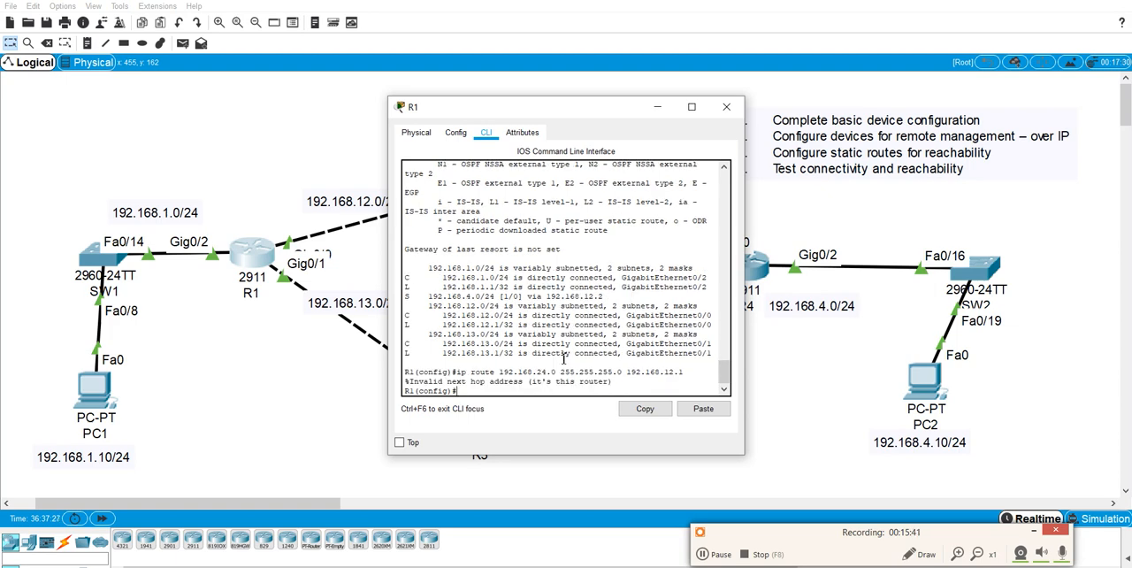
Add R1's static route to 192.168.24.0 255.255.255.0 with next hop 192.168.12.2 and save the configuration.
{"action": "key", "text": "Up"}
{"action": "key", "text": "BackSpace"}
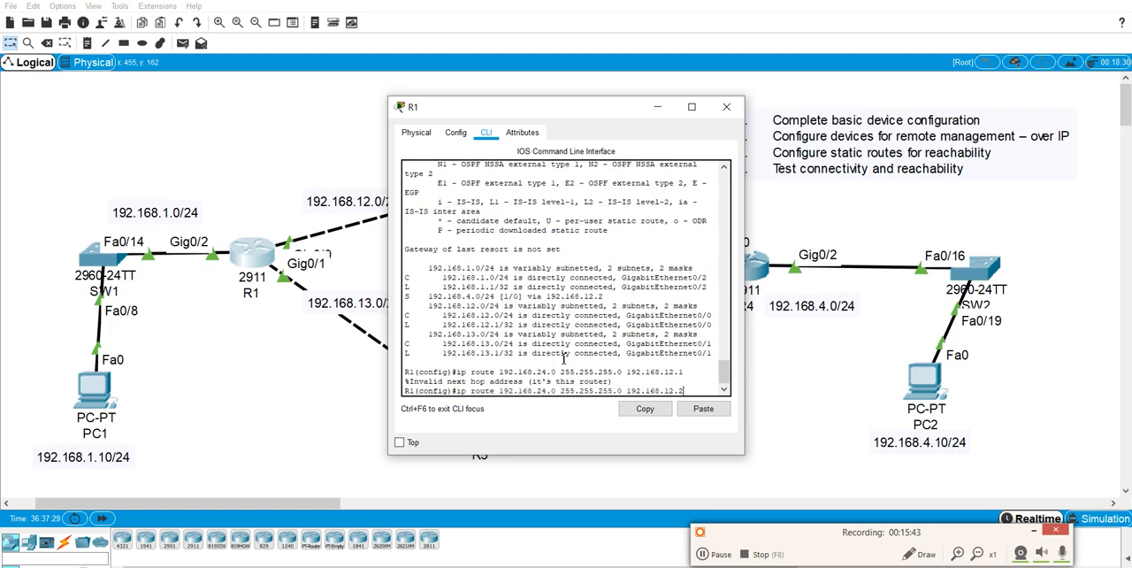
{"action": "type", "text": "2"}
{"action": "key", "text": "Return"}
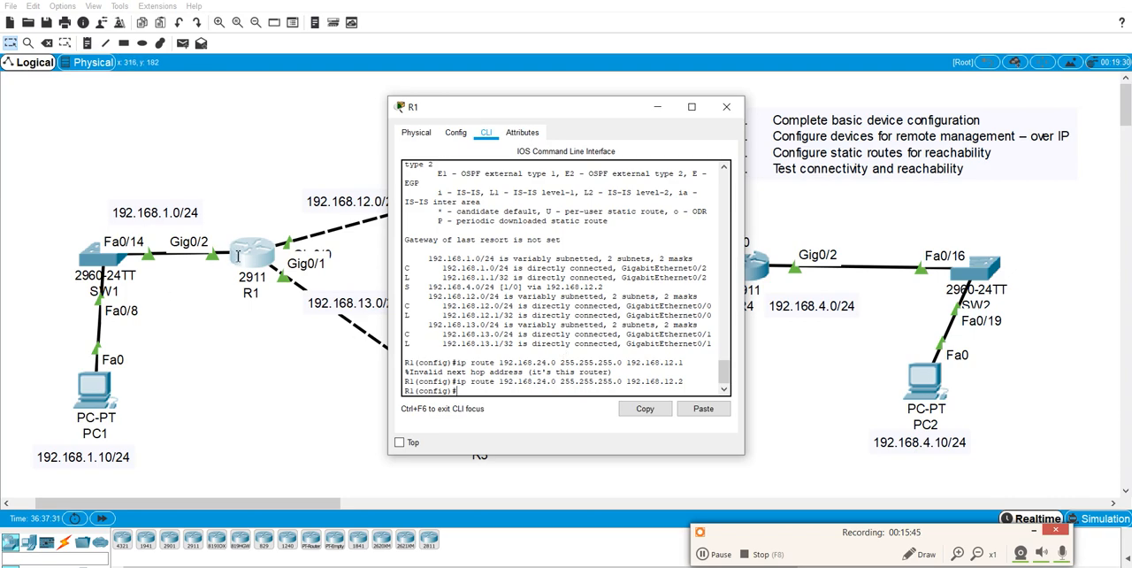
{"action": "type", "text": "do wr"}
{"action": "key", "text": "Return"}
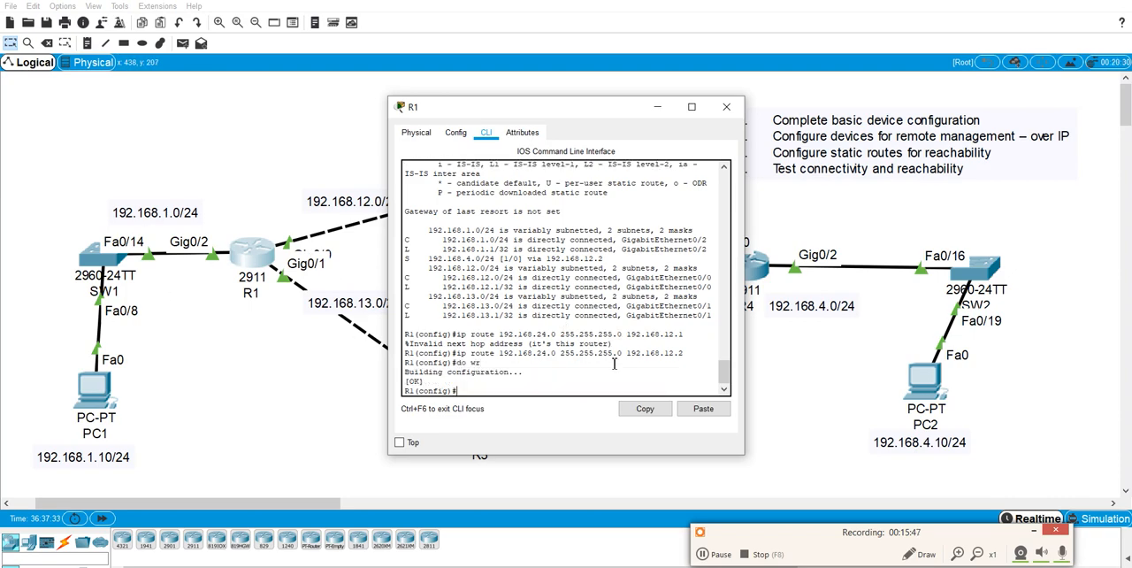
{"action": "left_click", "coordinate": [725, 106]}
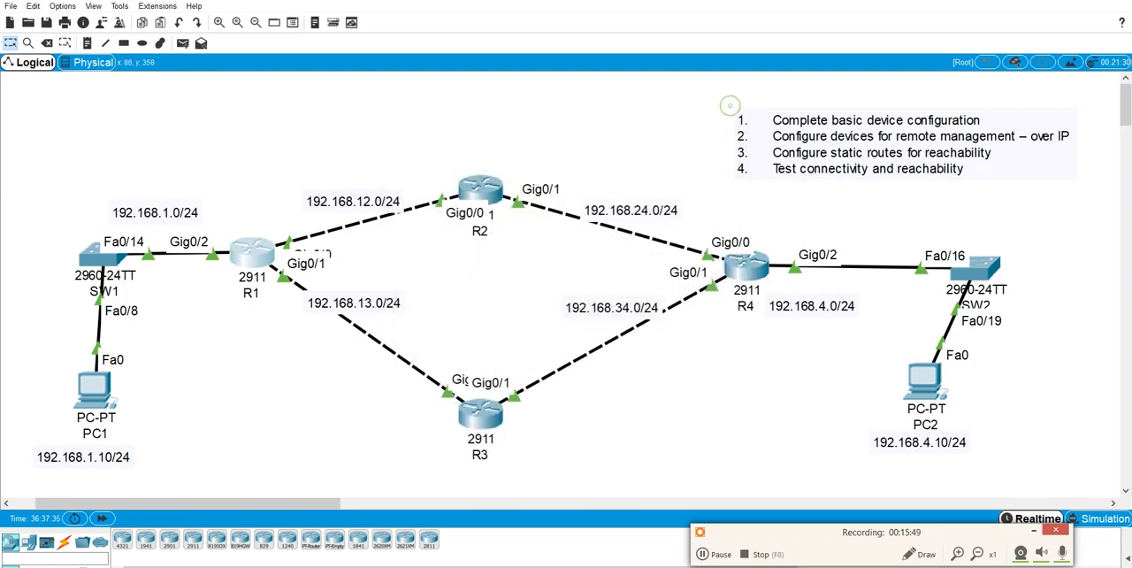
From PC1's command prompt, start an SSH session as admin to 192.168.24.4 and enter the login password.
{"action": "left_click", "coordinate": [89, 405]}
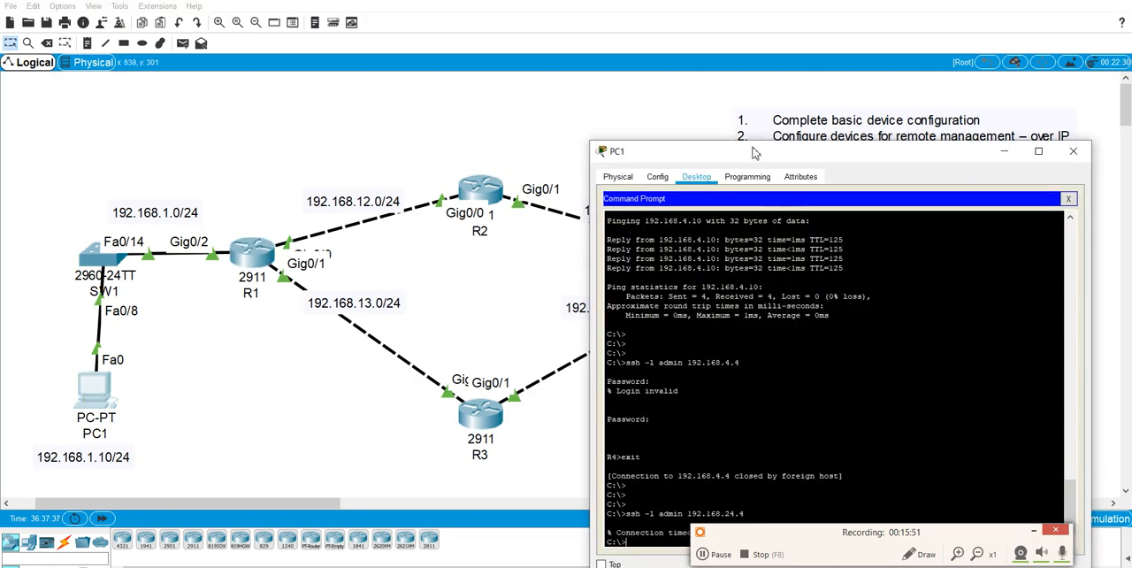
{"action": "left_click_drag", "start_coordinate": [751, 80], "coordinate": [241, 80]}
{"action": "key", "text": "Up"}
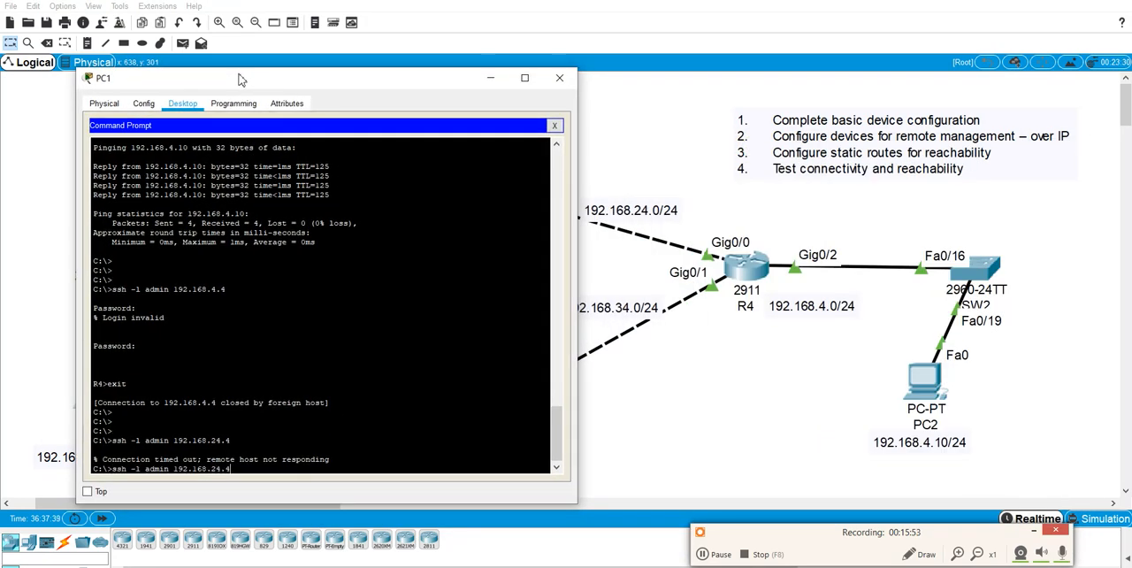
{"action": "key", "text": "Return"}
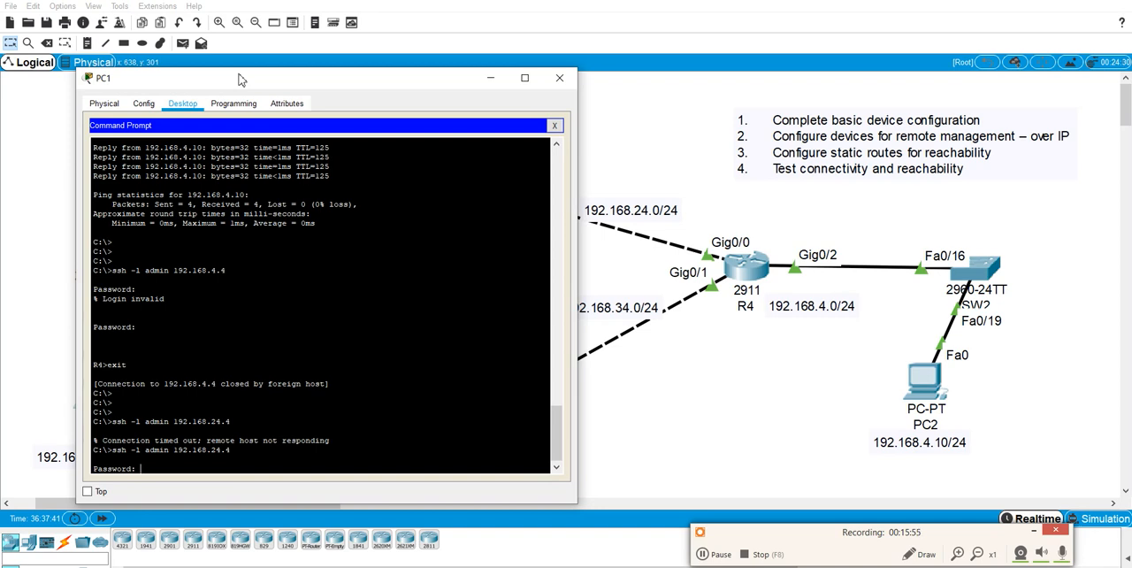
{"action": "key", "text": "Return"}
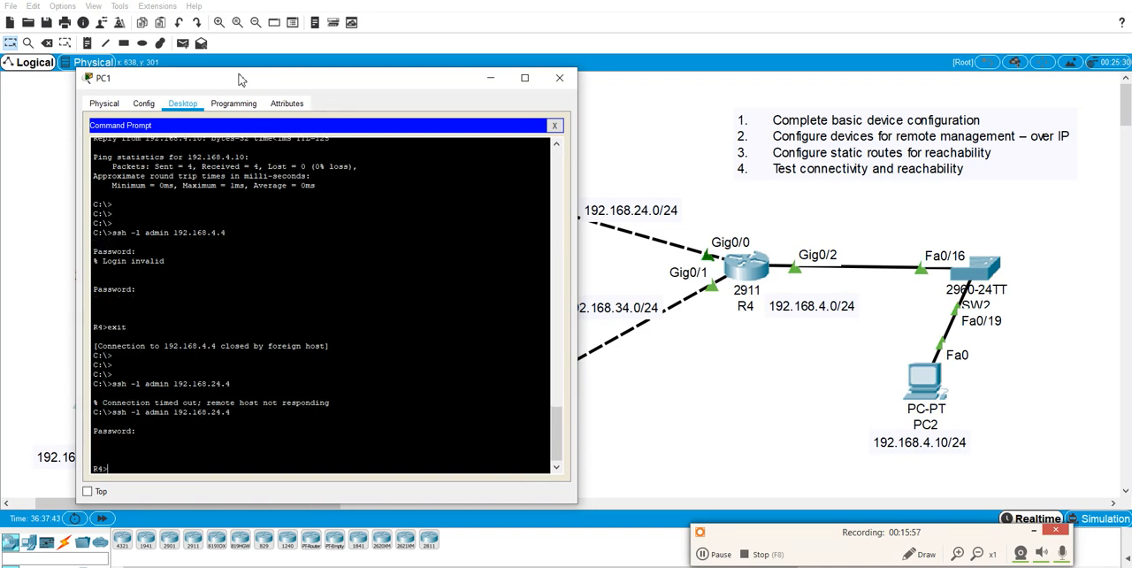
Enter privileged mode on R4 with the enable password and close PC1's window.
{"action": "type", "text": "en"}
{"action": "key", "text": "Return"}
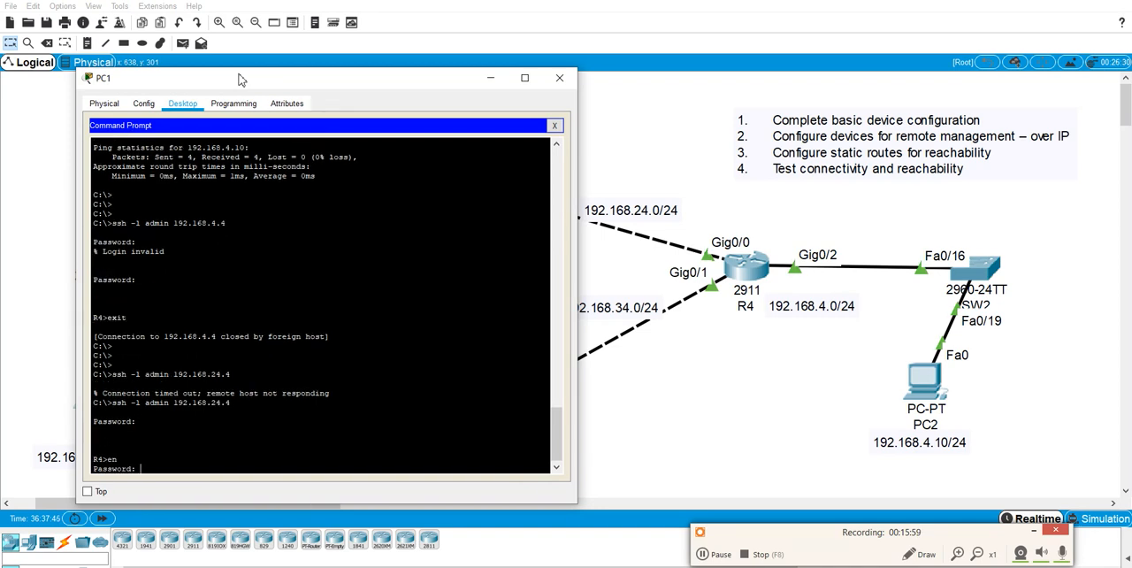
{"action": "key", "text": "Return"}
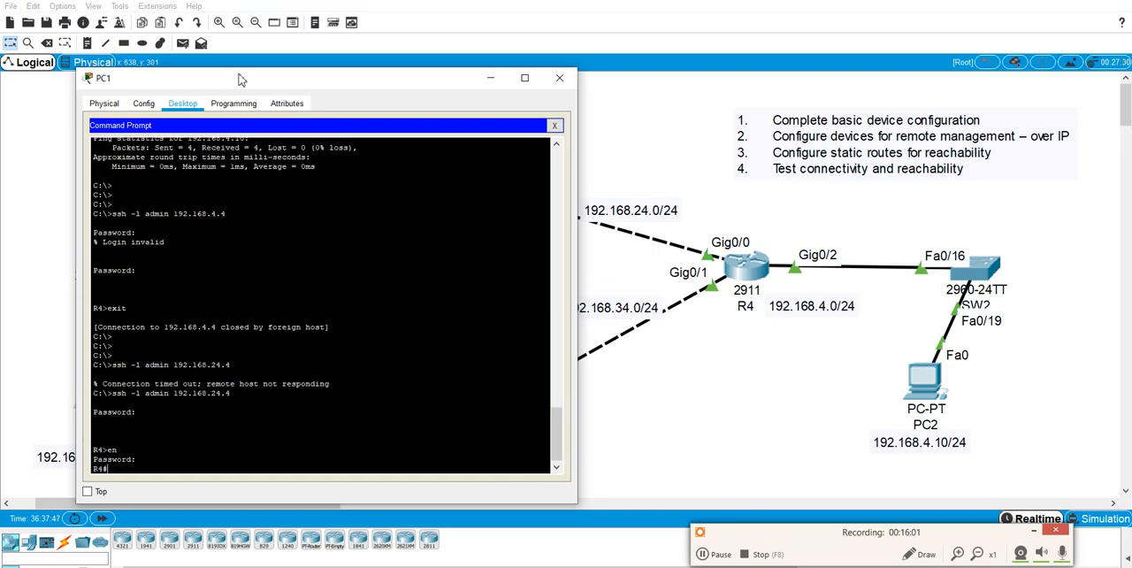
{"action": "left_click", "coordinate": [563, 79]}
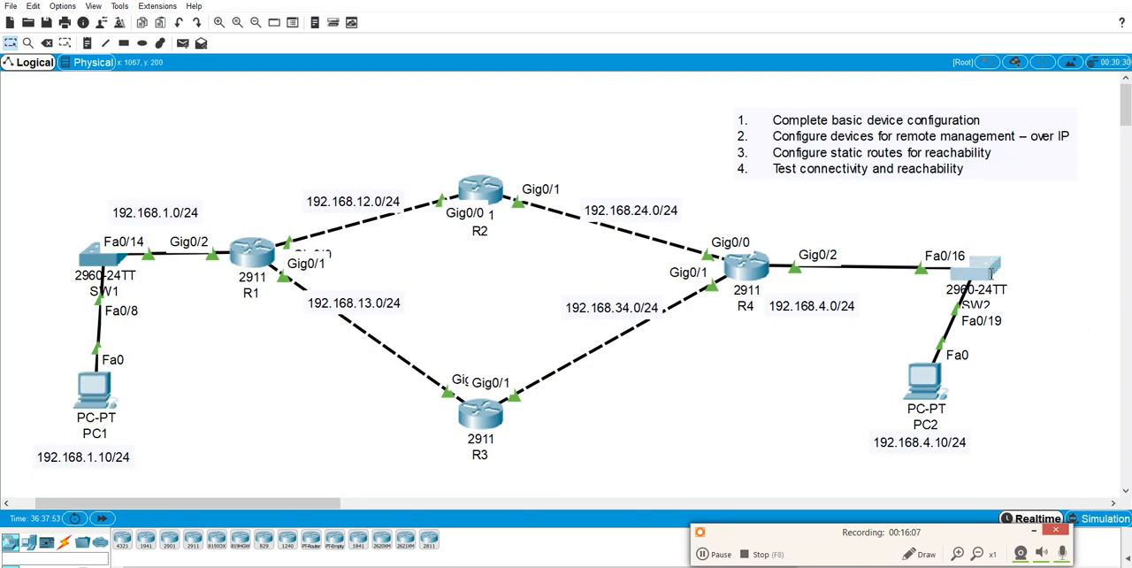
Open SW2's command line and enter privileged mode with the enable password.
{"action": "left_click", "coordinate": [977, 265]}
{"action": "left_click_drag", "start_coordinate": [578, 114], "coordinate": [343, 91]}
{"action": "left_click", "coordinate": [325, 250]}
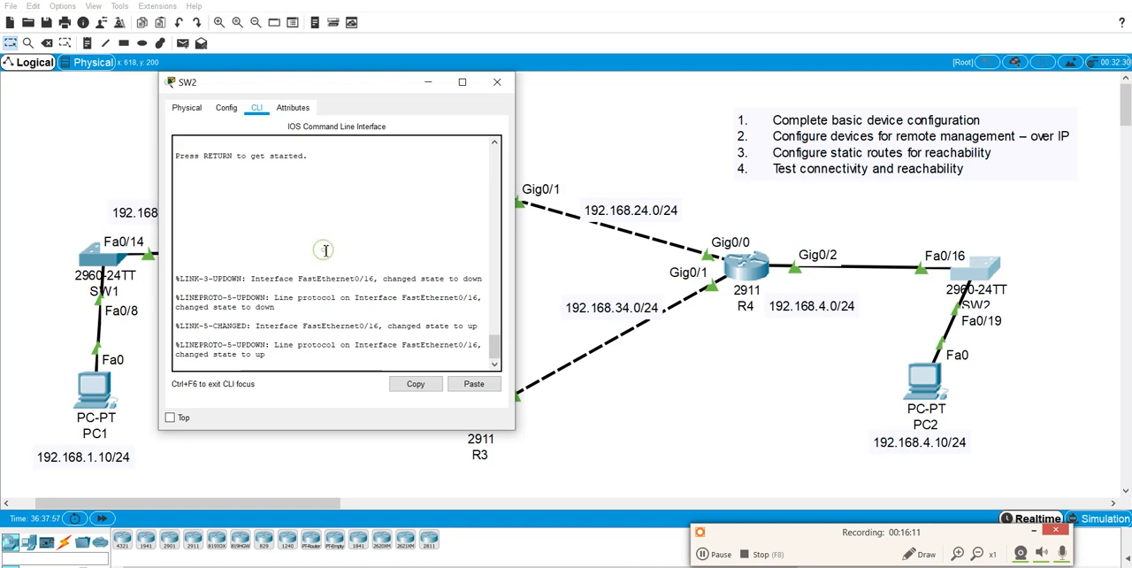
{"action": "key", "text": "Return"}
{"action": "type", "text": "en"}
{"action": "key", "text": "Return"}
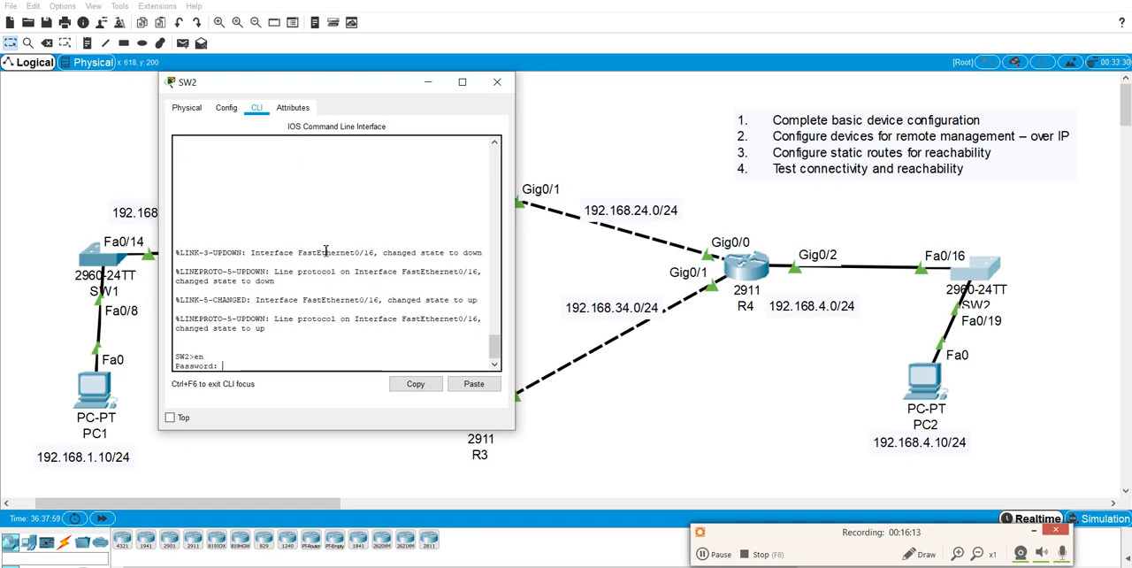
{"action": "key", "text": "Return"}
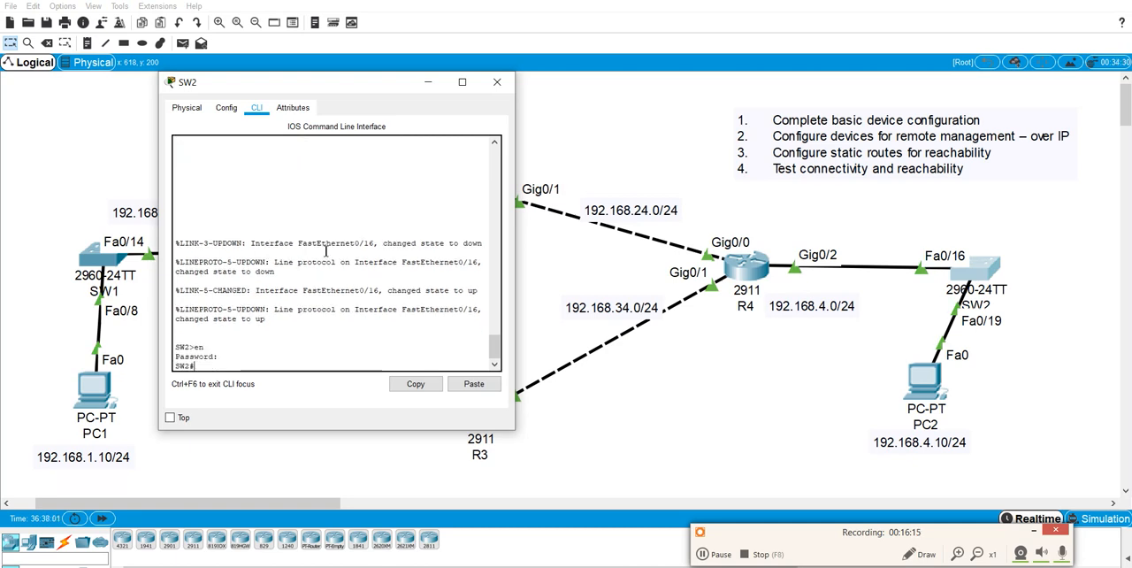
Show the brief IP interface summary on SW2 through to its last entry.
{"action": "type", "text": "show ip int brief"}
{"action": "key", "text": "Return"}
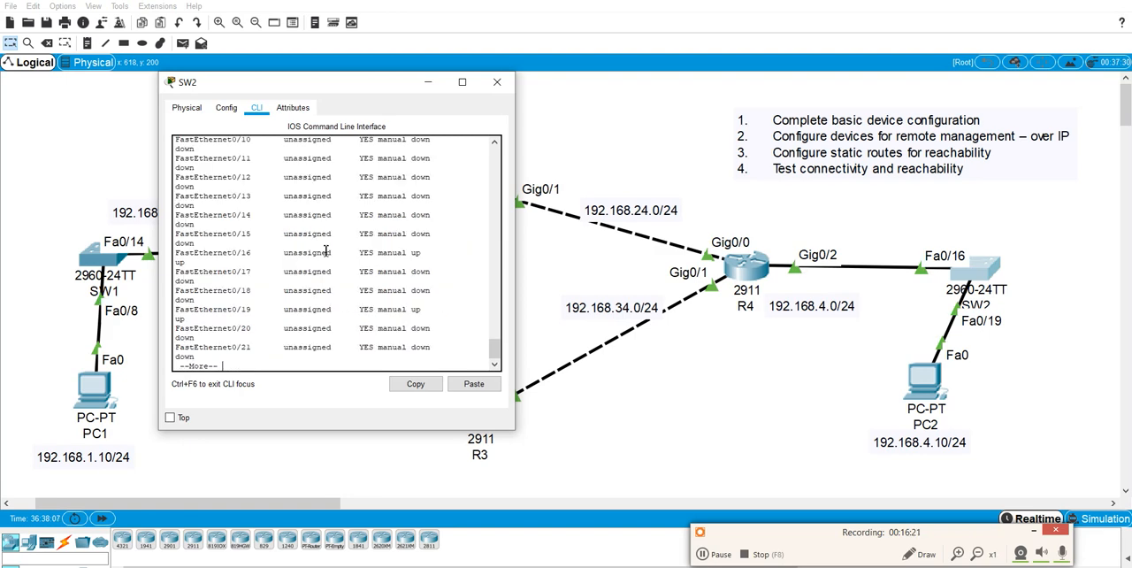
{"action": "key", "text": "Return"}
{"action": "key", "text": "Return"}
Assign IP address 192.168.4.100 with mask 255.255.255.0 to SW2's VLAN 1 interface.
{"action": "key", "text": "Return"}
{"action": "key", "text": "Return"}
{"action": "key", "text": "Return"}
{"action": "key", "text": "Return"}
{"action": "key", "text": "Return"}
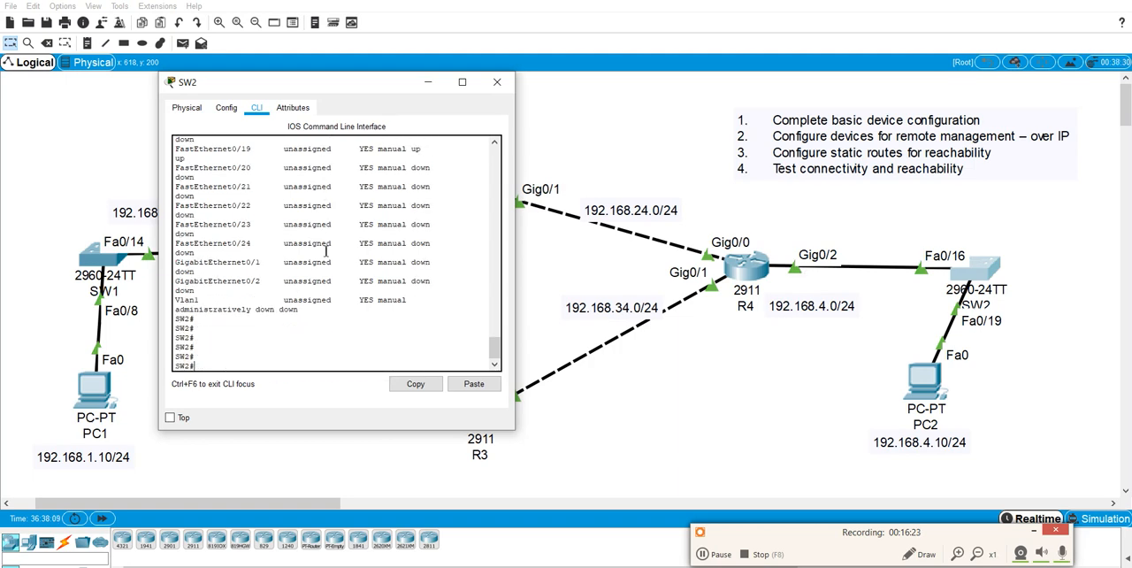
{"action": "type", "text": "conf t"}
{"action": "key", "text": "Return"}
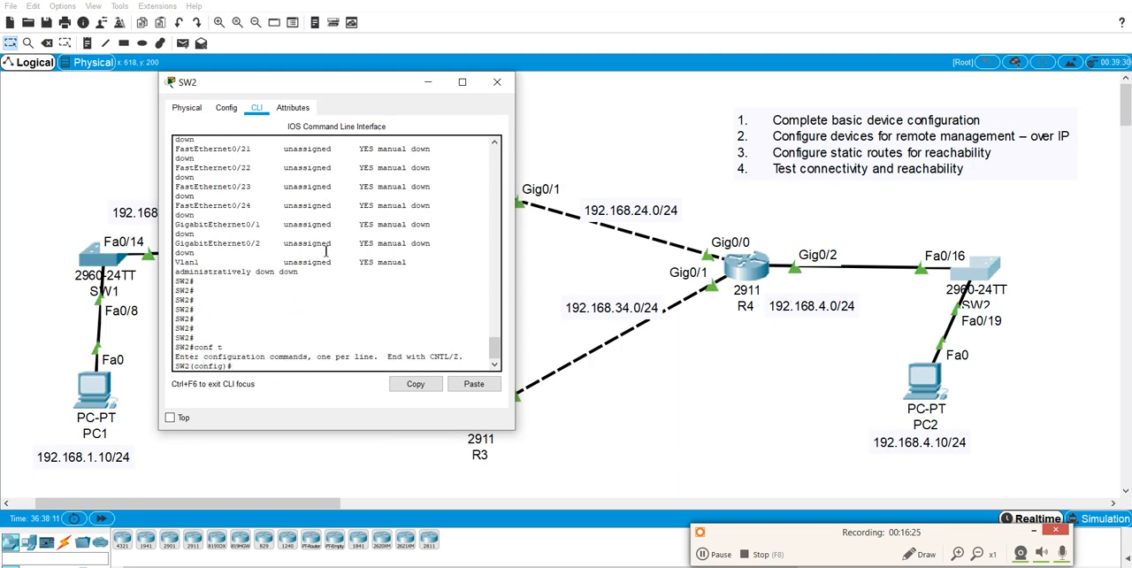
{"action": "type", "text": "int vl 1"}
{"action": "key", "text": "Return"}
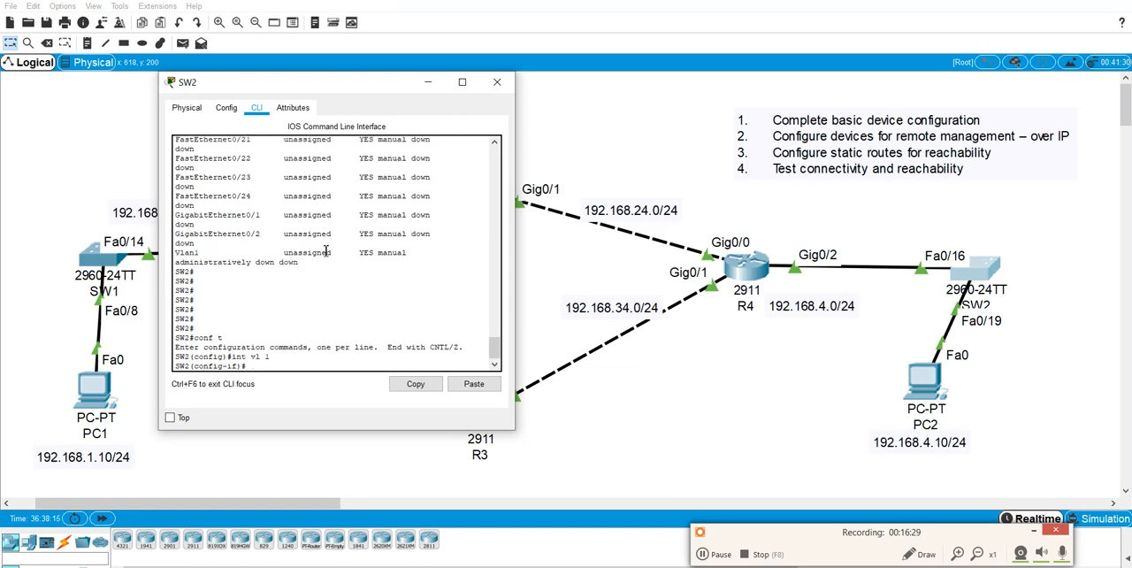
{"action": "type", "text": "ip add 192.168.4.100 255.255.255"}
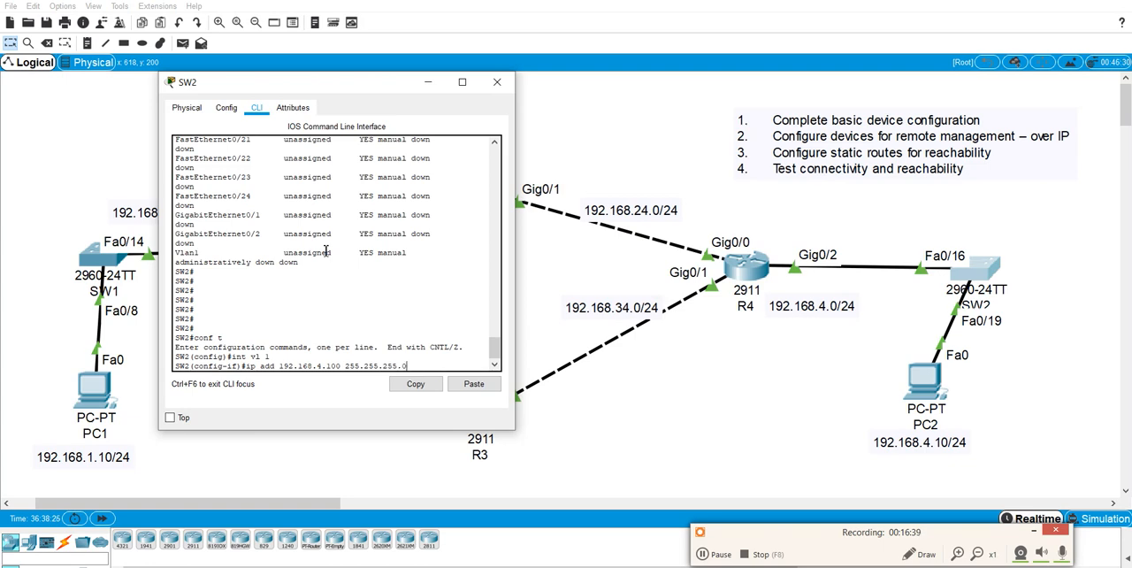
{"action": "type", "text": ".0"}
{"action": "key", "text": "Return"}
Enable SW2's VLAN 1 interface with no shut and save the switch configuration.
{"action": "type", "text": "no shut"}
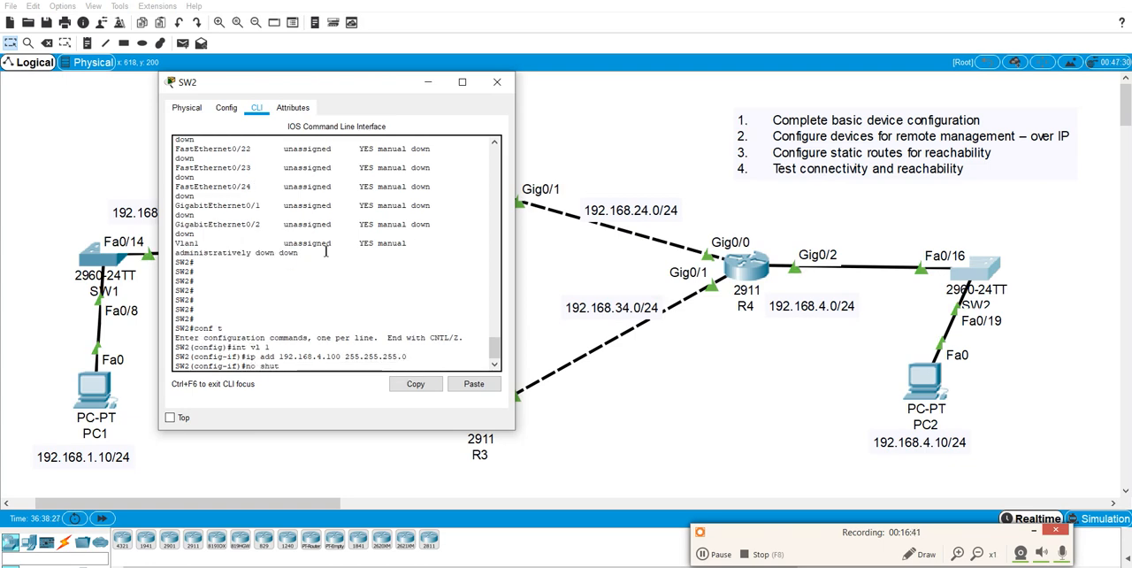
{"action": "key", "text": "Return"}
{"action": "key", "text": "Return"}
{"action": "key", "text": "Return"}
{"action": "key", "text": "Return"}
{"action": "key", "text": "Return"}
{"action": "type", "text": "do wr"}
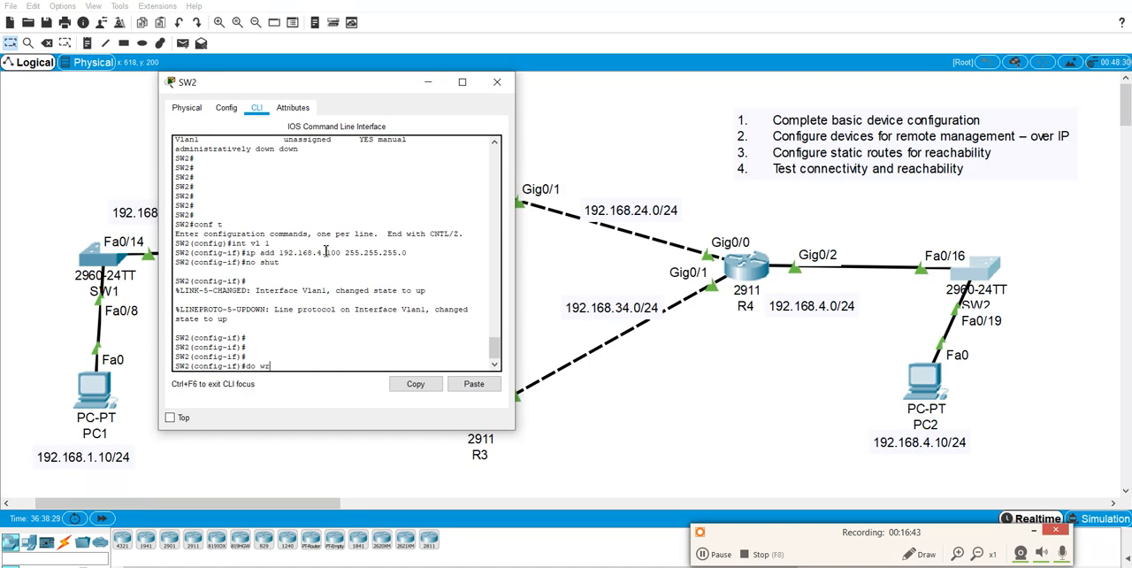
{"action": "key", "text": "Return"}
Try to list SW2's assigned IP addresses with show ip brief, excluding unassigned entries.
{"action": "type", "text": "do show ip"}
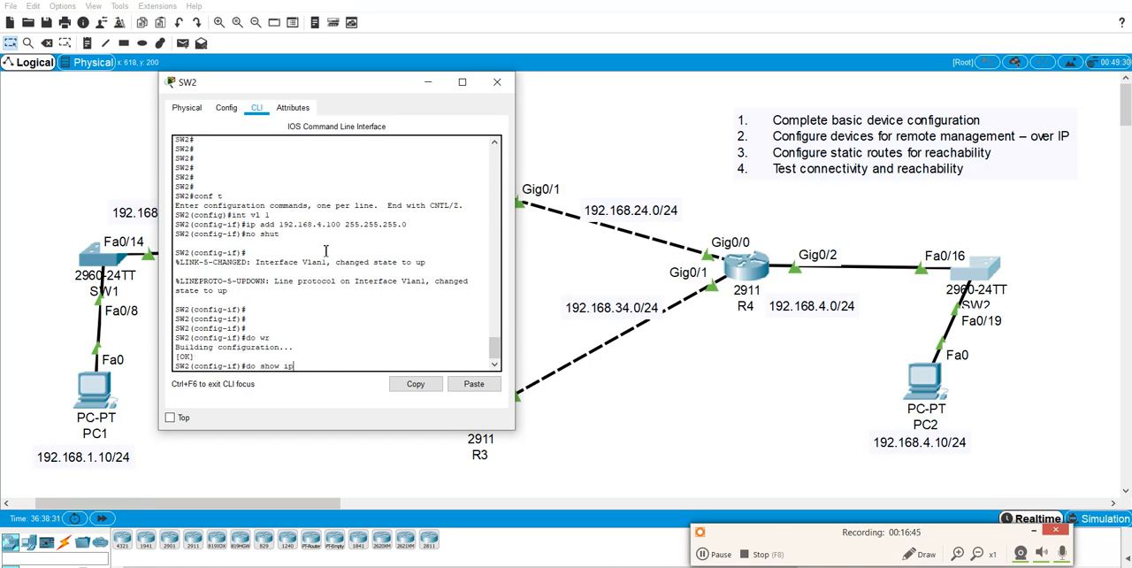
{"action": "type", "text": " n"}
{"action": "key", "text": "BackSpace"}
{"action": "type", "text": "biref | ec"}
{"action": "type", "text": "una"}
{"action": "key", "text": "Return"}
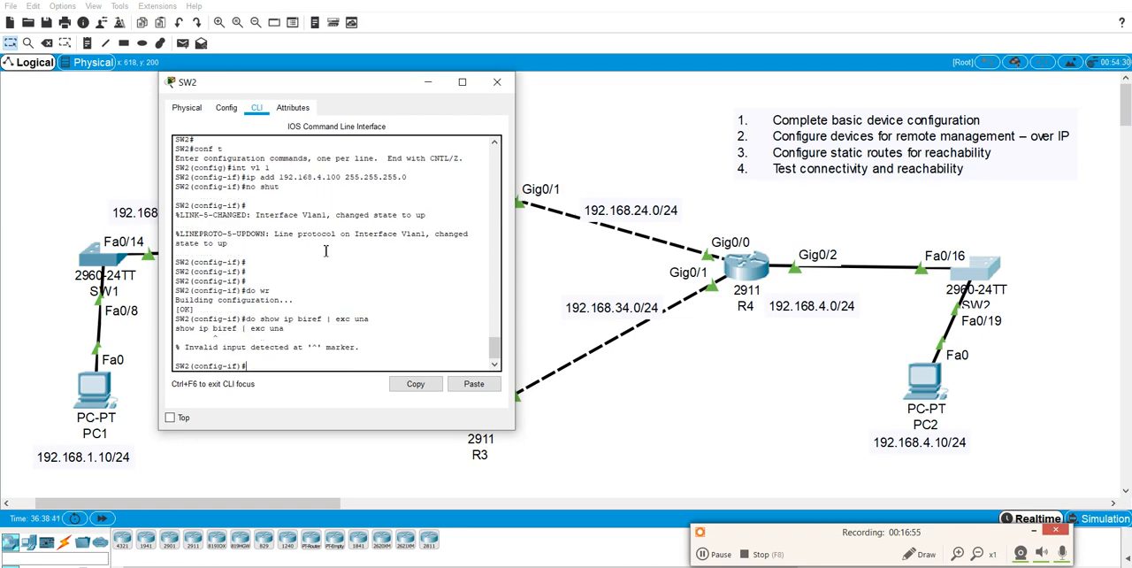
{"action": "key", "text": "Up"}
{"action": "key", "text": "BackSpace"}
{"action": "type", "text": "rief | exc una"}
{"action": "key", "text": "Return"}
Show SW2's IP interface summary with show ip int brief, excluding unassigned entries.
{"action": "type", "text": "do sh"}
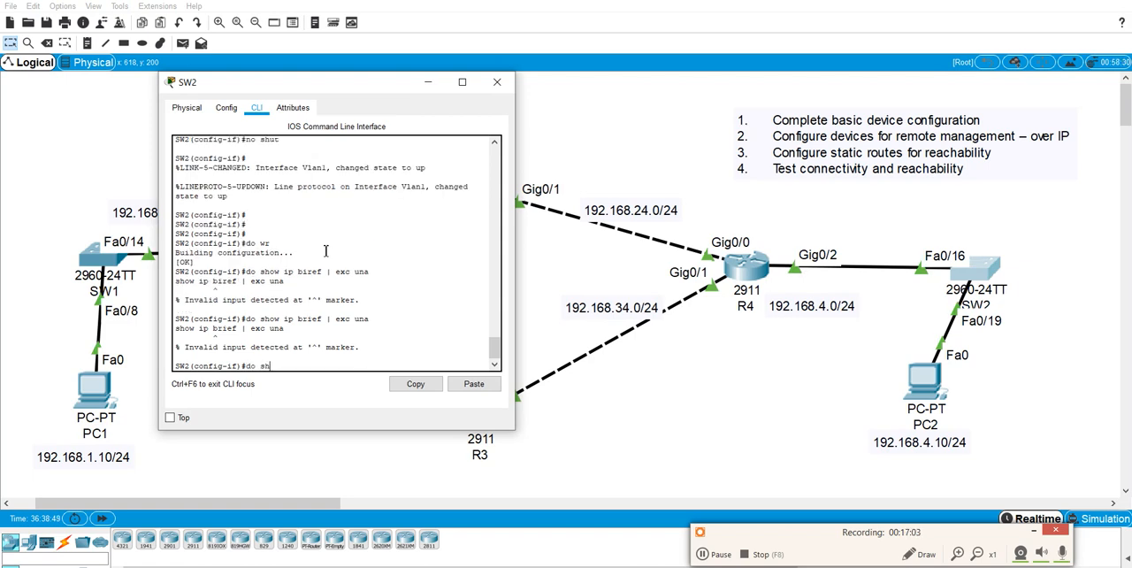
{"action": "type", "text": "ow ip int brief | exc una"}
{"action": "key", "text": "Return"}
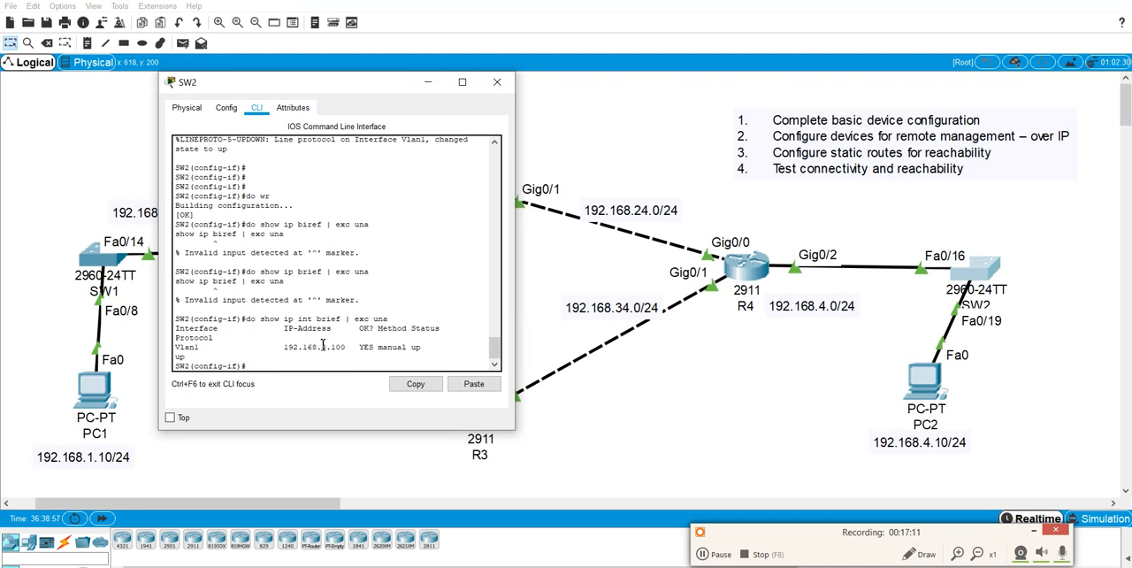
{"action": "left_click_drag", "start_coordinate": [313, 84], "coordinate": [652, 83]}
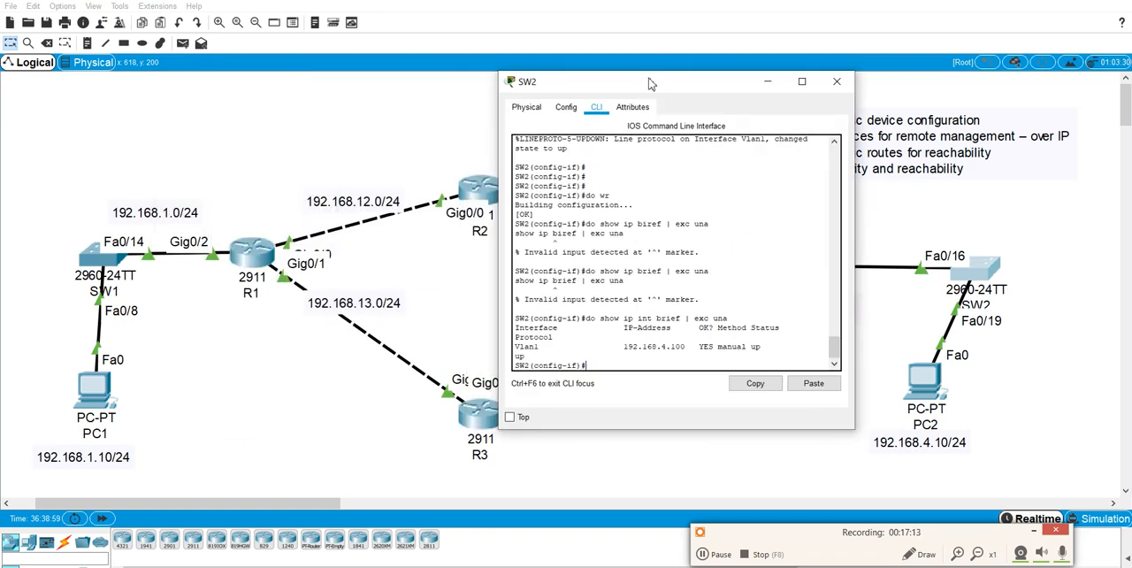
Open PC1's command prompt and exit the SSH session still open on R4.
{"action": "left_click", "coordinate": [106, 390]}
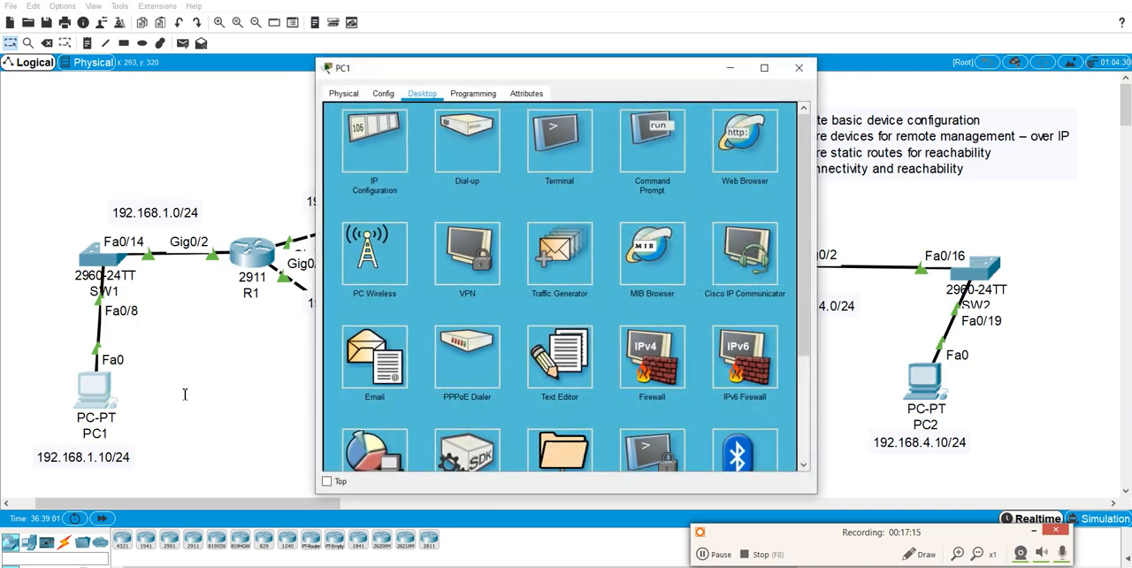
{"action": "left_click", "coordinate": [639, 145]}
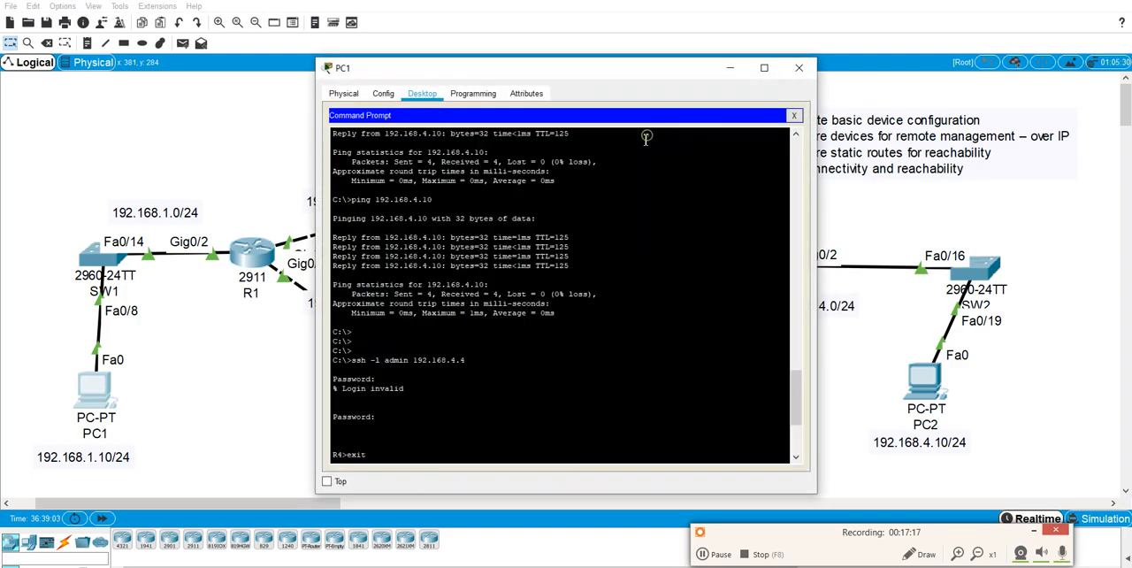
{"action": "scroll", "coordinate": [497, 256], "scroll_direction": "down", "scroll_amount": 7}
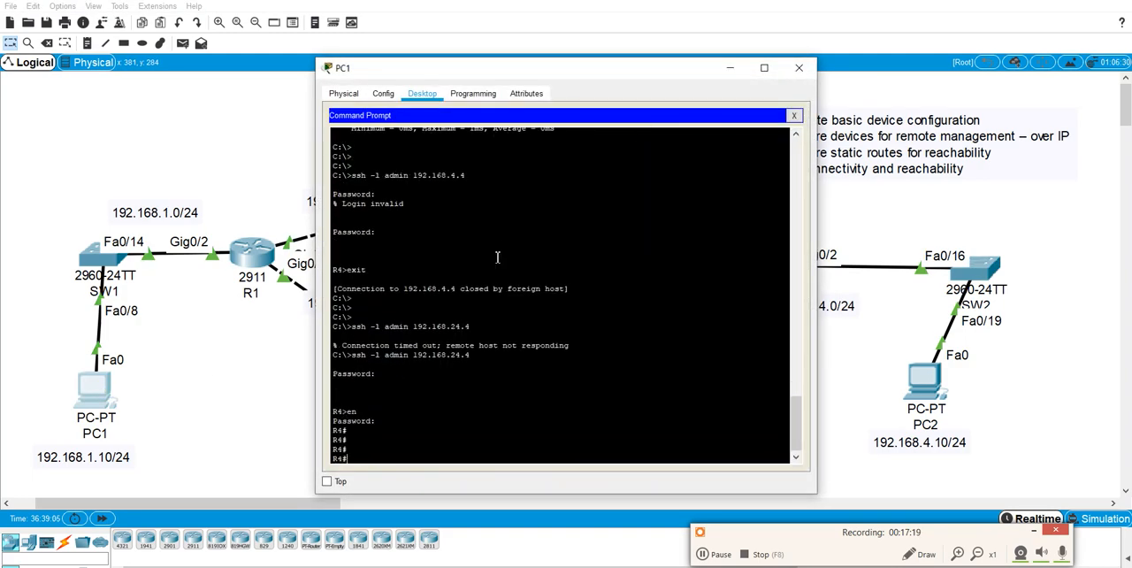
{"action": "type", "text": "exit"}
{"action": "key", "text": "Return"}
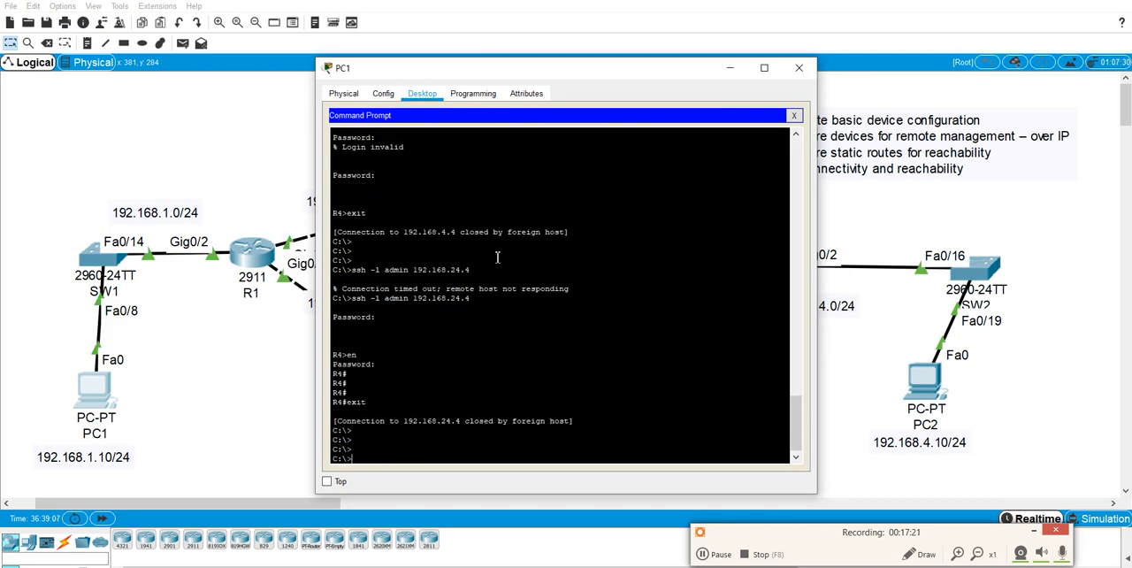
Ping SW2's management address 192.168.4.100 from PC1.
{"action": "type", "text": "ping 192.168.4.100"}
{"action": "key", "text": "Return"}
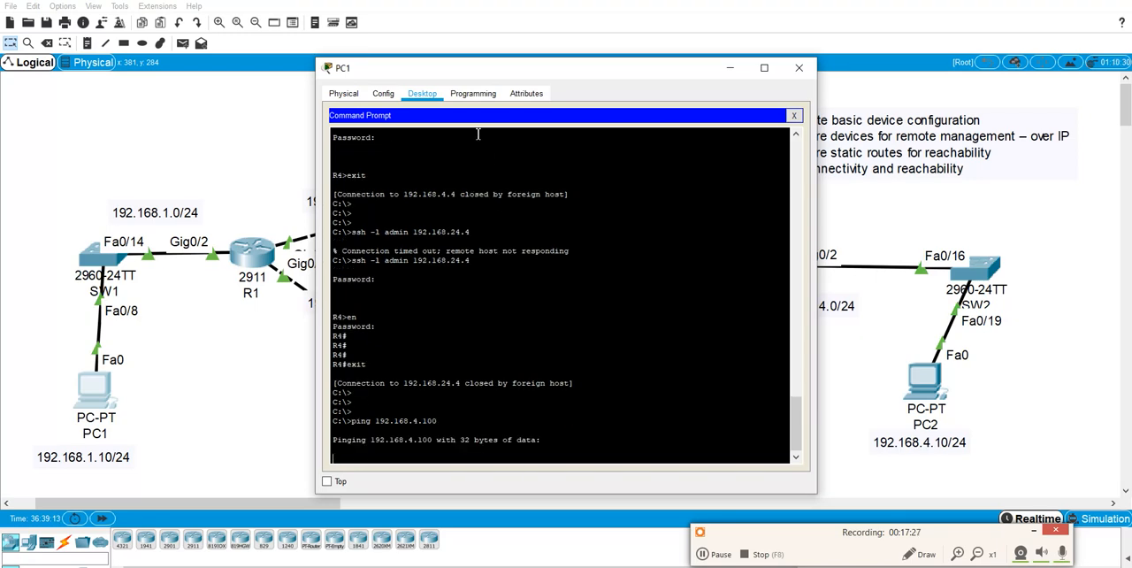
{"action": "left_click_drag", "start_coordinate": [469, 65], "coordinate": [316, 89]}
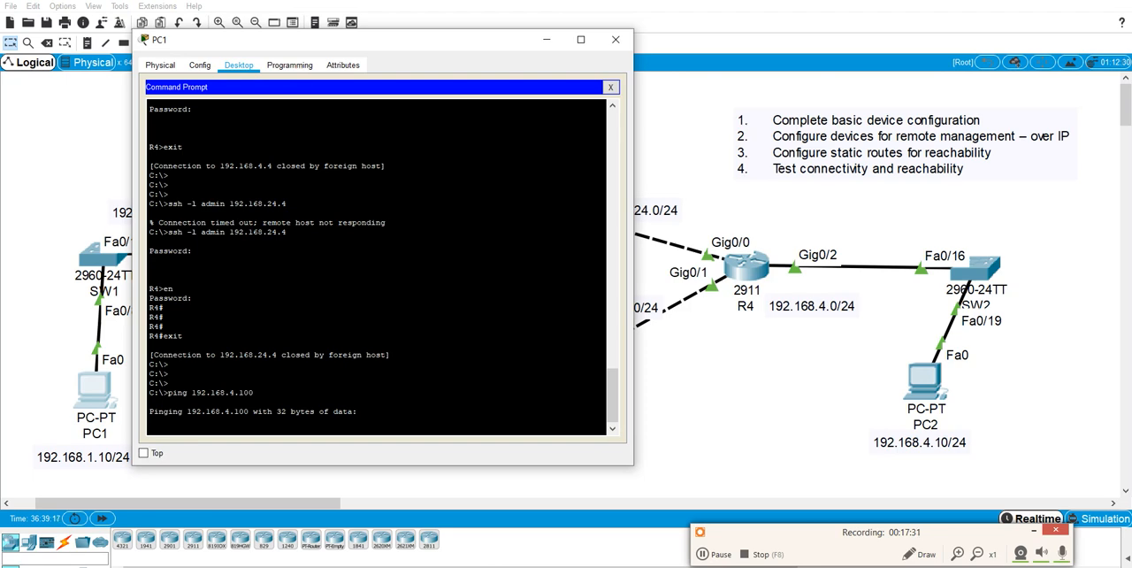
Return to SW2's CLI and exit the VLAN 1 interface mode to global configuration.
{"action": "left_click", "coordinate": [794, 541]}
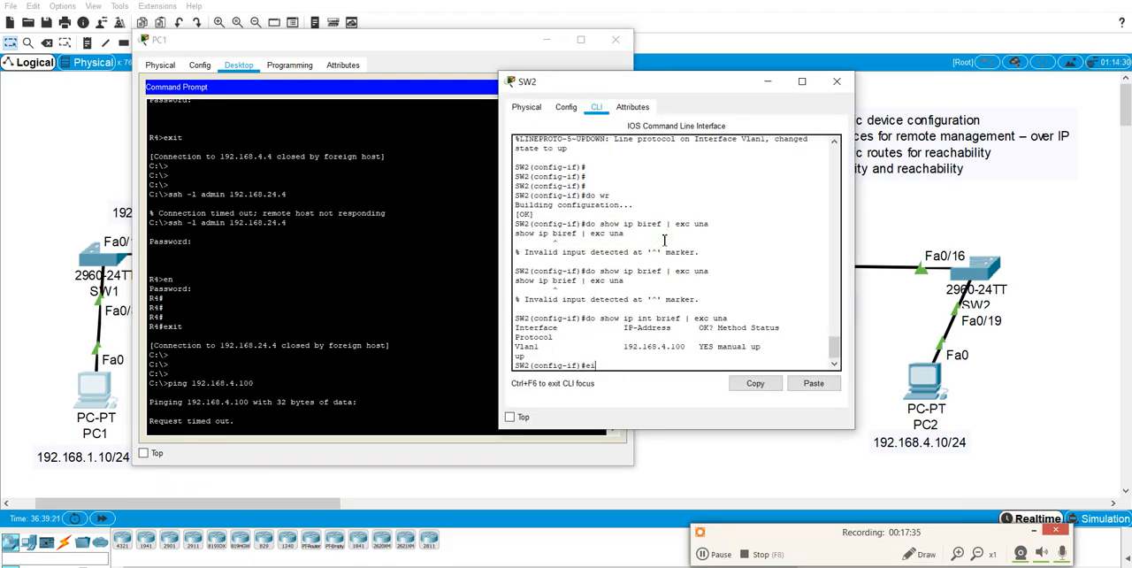
{"action": "key", "text": "Return"}
{"action": "key", "text": "Return"}
{"action": "key", "text": "Return"}
{"action": "key", "text": "Return"}
{"action": "key", "text": "Return"}
{"action": "type", "text": "exit"}
{"action": "key", "text": "Return"}
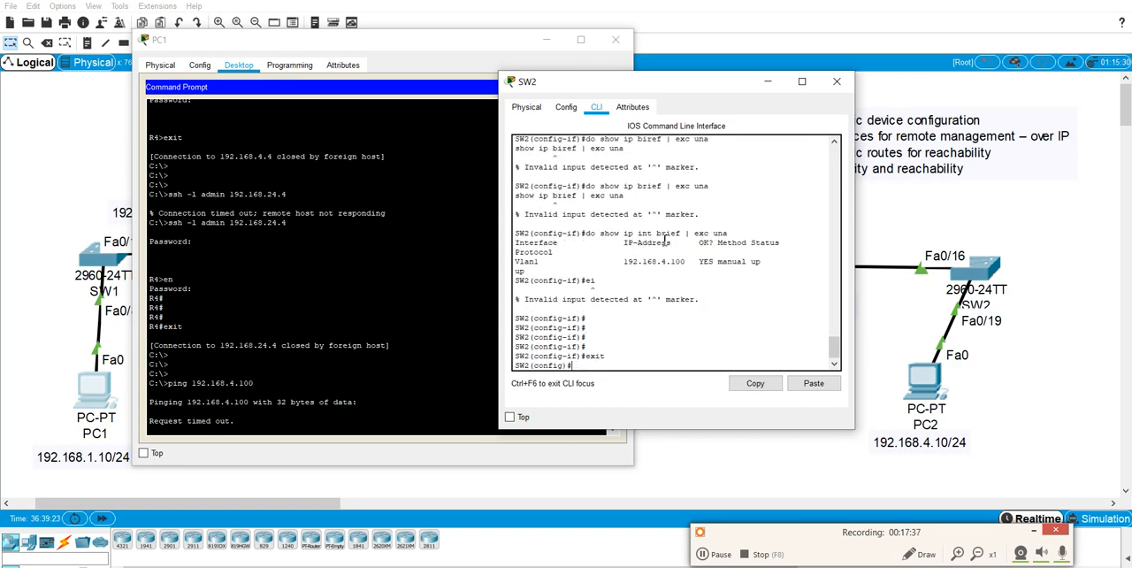
Set SW2's default gateway to 192.168.4.4 with ip default-gateway.
{"action": "key", "text": "Return"}
{"action": "key", "text": "Return"}
{"action": "key", "text": "Return"}
{"action": "type", "text": "ip def"}
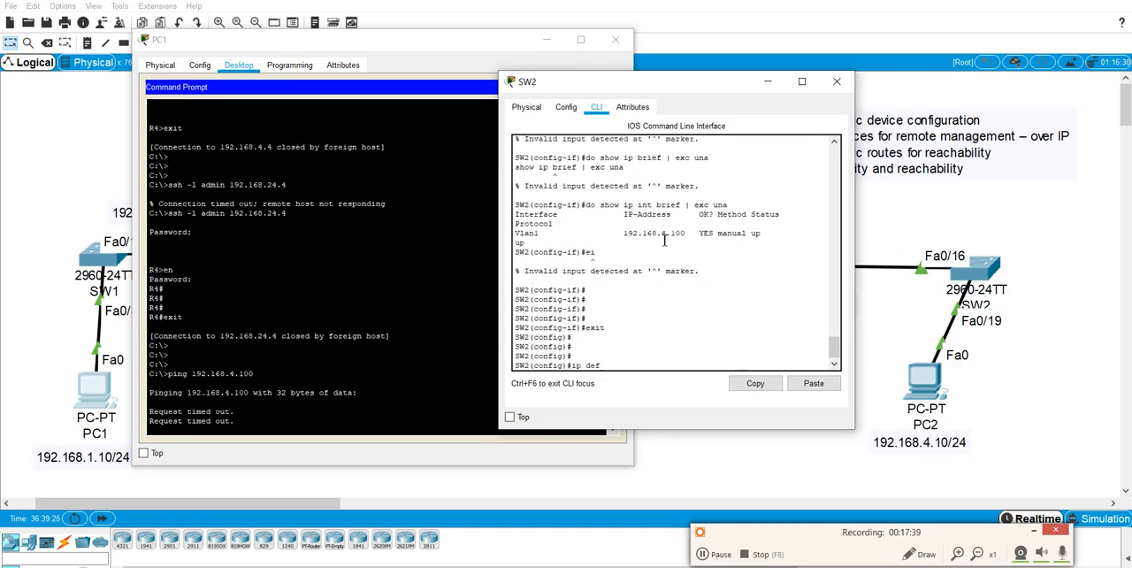
{"action": "key", "text": "Tab"}
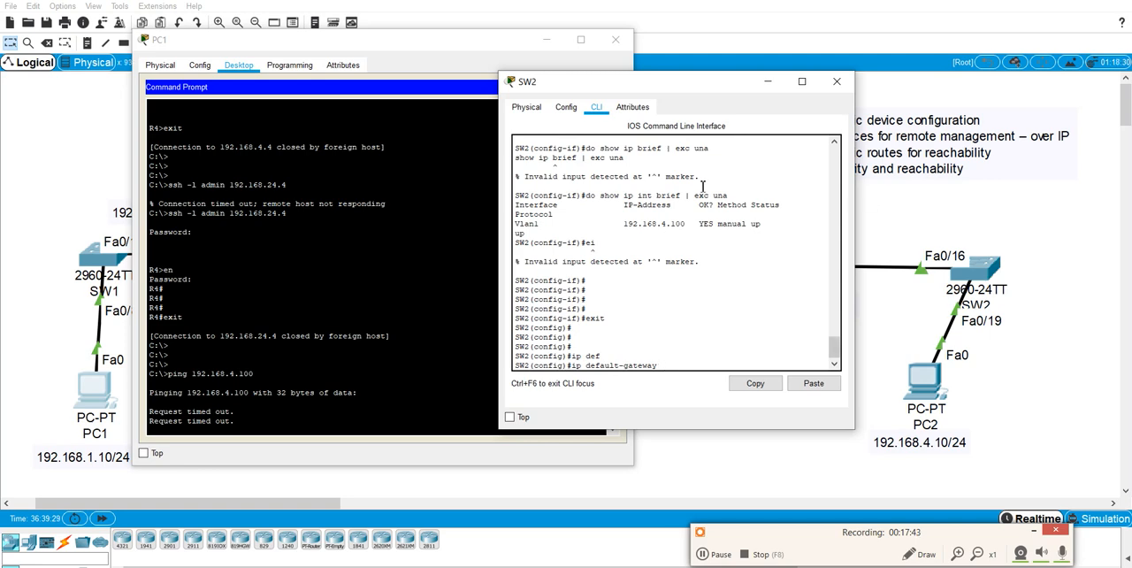
{"action": "left_click_drag", "start_coordinate": [677, 81], "coordinate": [449, 93]}
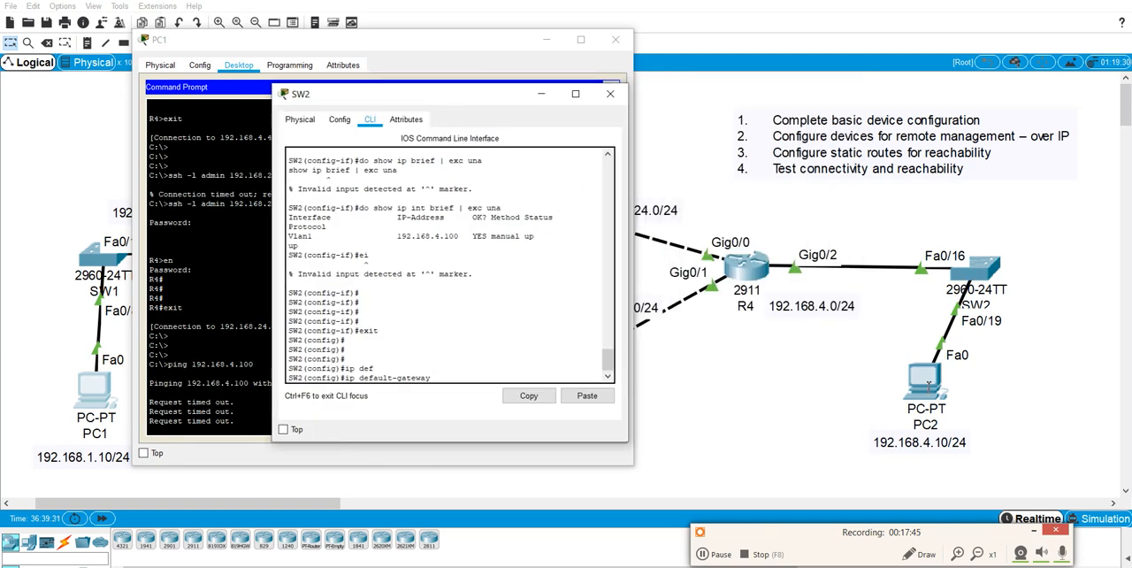
{"action": "type", "text": "192.168.4.4"}
Repeat the ping to 192.168.4.100 from PC1's command prompt.
{"action": "left_click", "coordinate": [223, 298]}
{"action": "key", "text": "Return"}
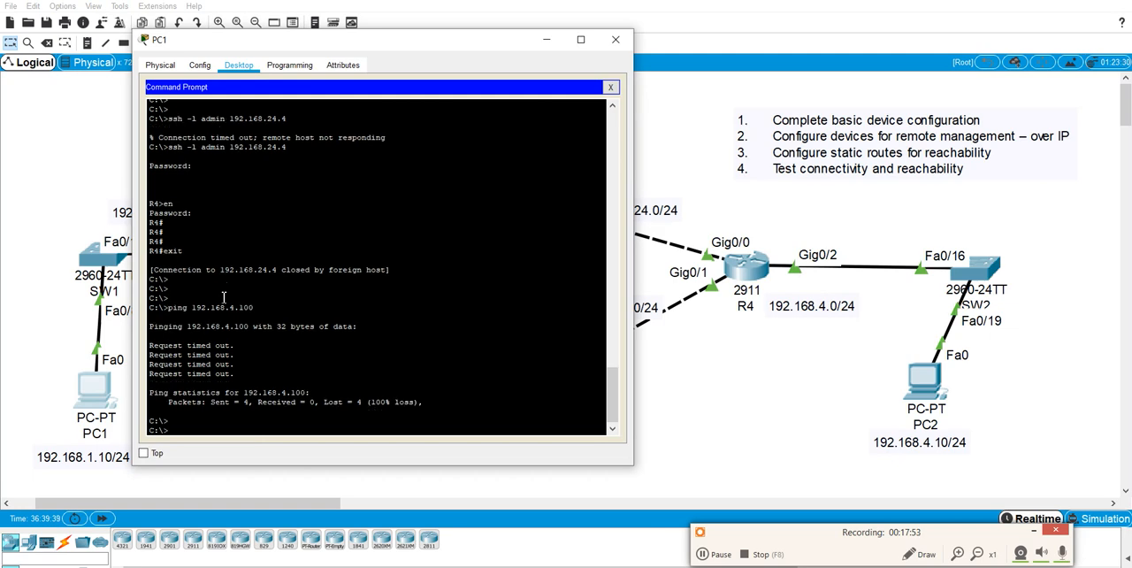
{"action": "key", "text": "Up"}
{"action": "key", "text": "Return"}
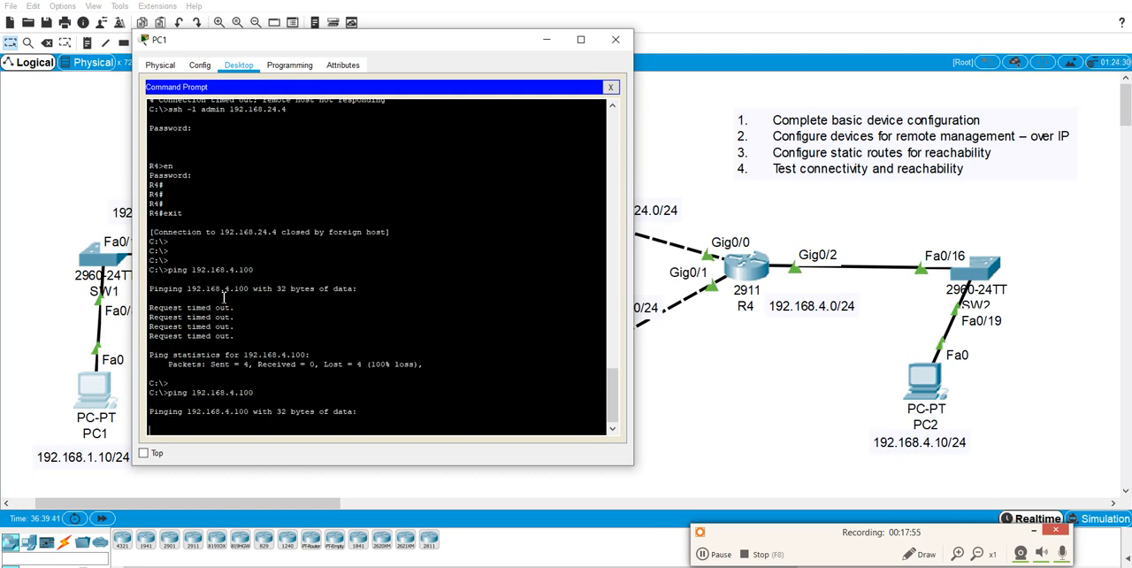
{"action": "left_click_drag", "start_coordinate": [298, 43], "coordinate": [286, 3]}
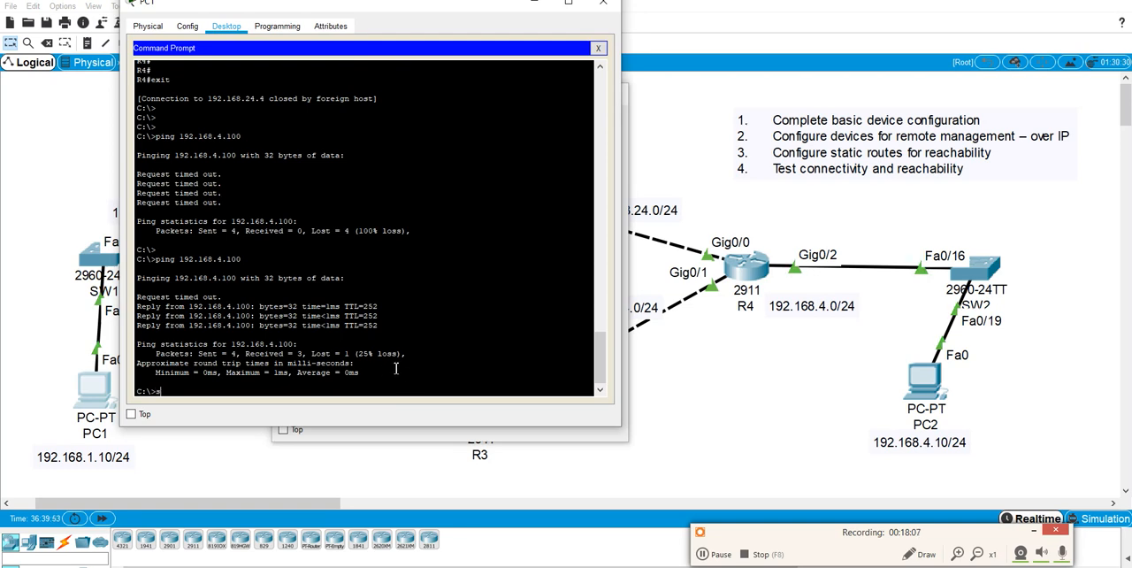
Start an SSH session from PC1 to 192.168.4.100 as admin and log in with the account password.
{"action": "type", "text": "sh -l admin"}
{"action": "type", "text": "192.168.4.100"}
{"action": "key", "text": "Return"}
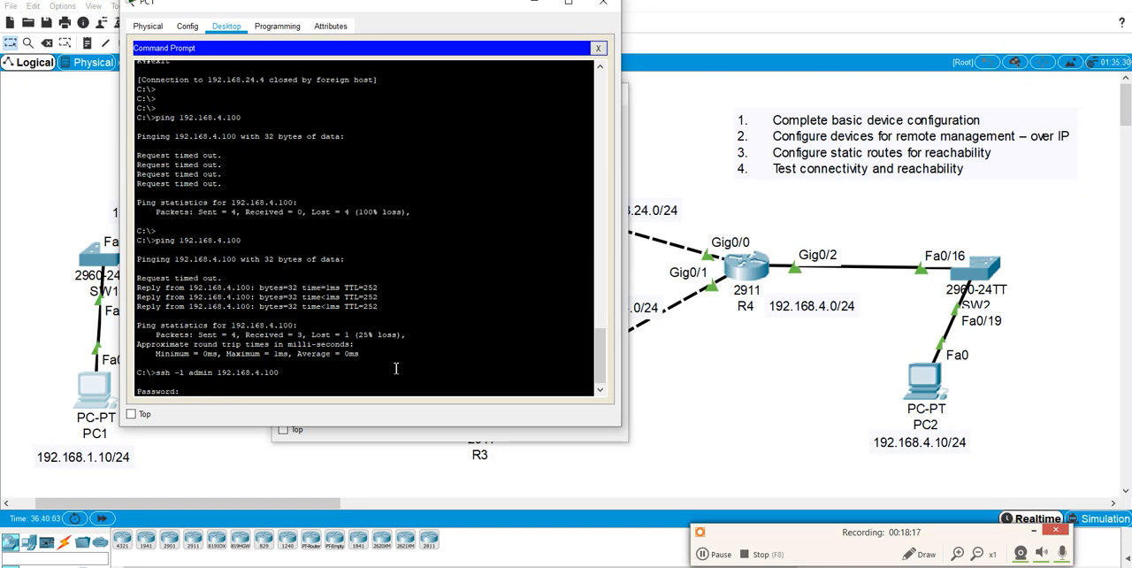
{"action": "key", "text": "Return"}
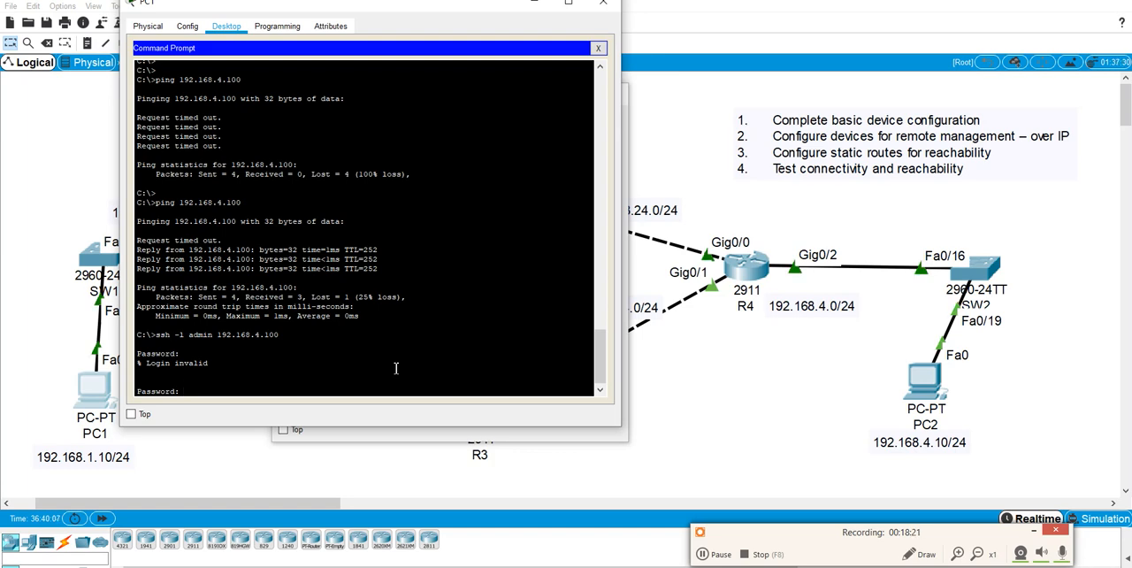
{"action": "key", "text": "Return"}
Enter privileged mode on SW2 over SSH with en and the enable password.
{"action": "type", "text": "en"}
{"action": "key", "text": "Return"}
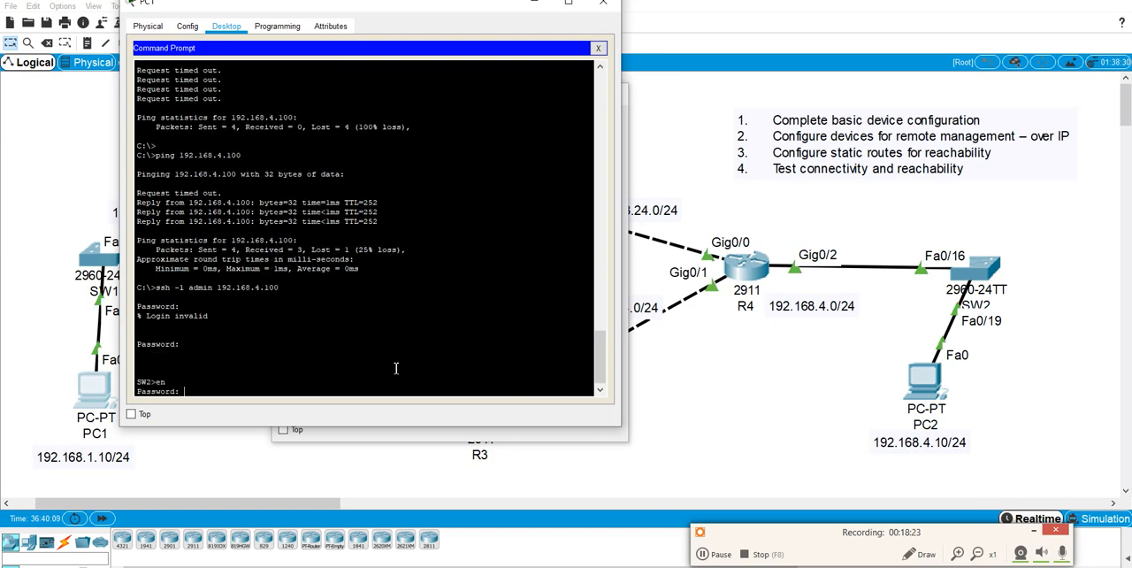
{"action": "key", "text": "Return"}
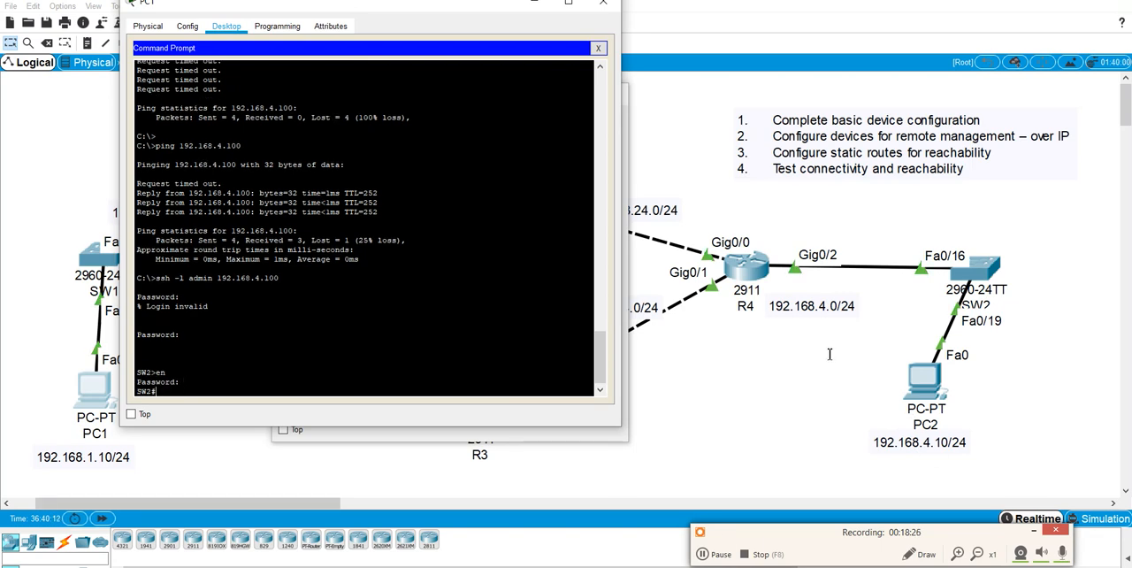
Close PC1's command prompt and the PC1 and SW2 device windows.
{"action": "left_click", "coordinate": [597, 48]}
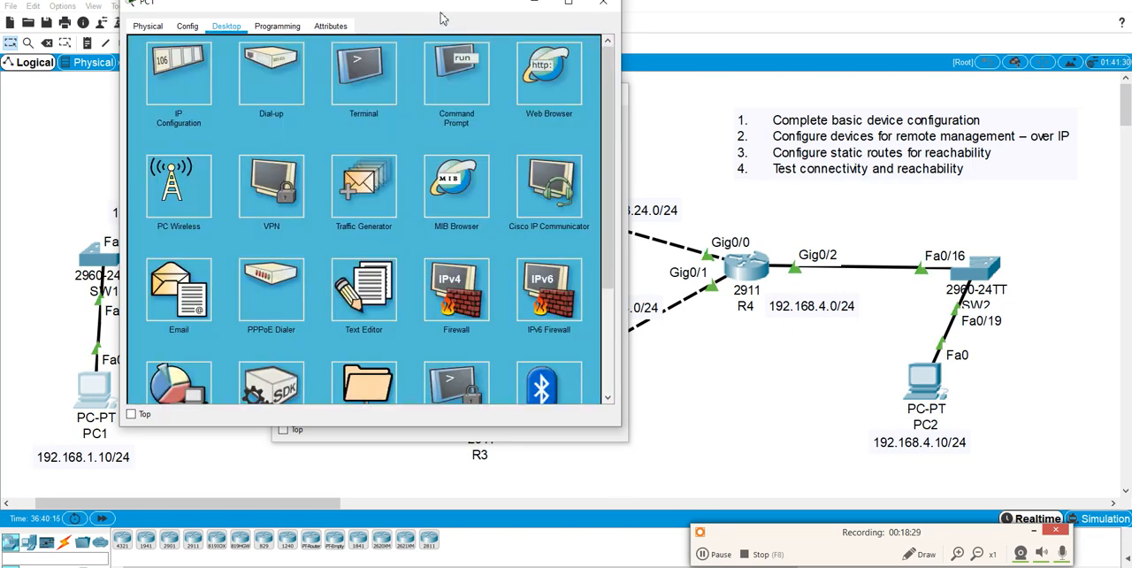
{"action": "left_click_drag", "start_coordinate": [442, 11], "coordinate": [422, 37]}
{"action": "left_click", "coordinate": [584, 27]}
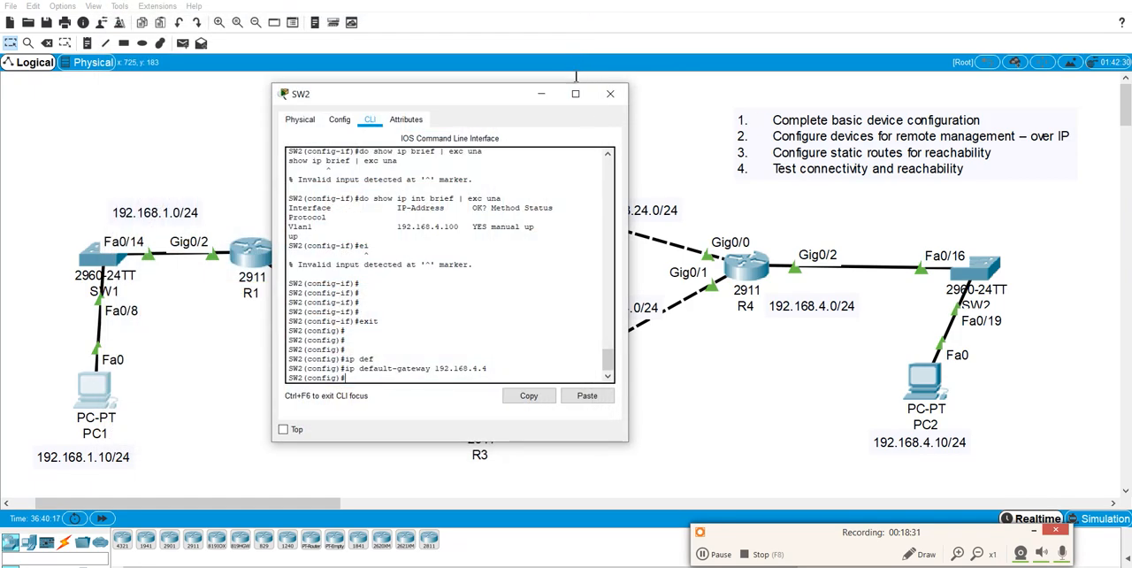
{"action": "left_click", "coordinate": [607, 94]}
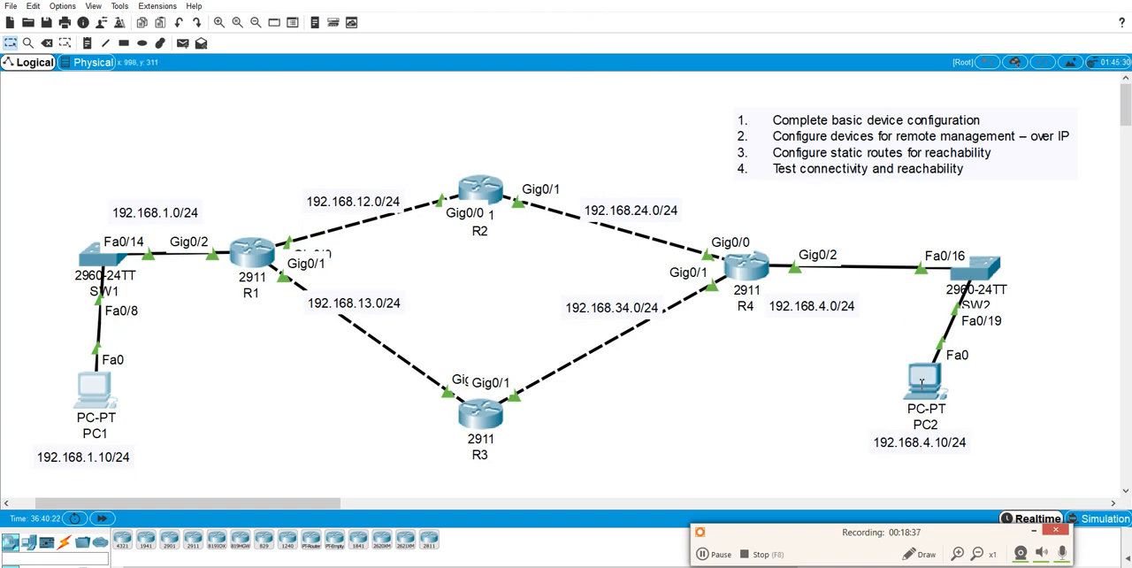
Shift PC2 and its 192.168.4.10/24 label slightly down and to the left in the topology.
{"action": "mouse_move", "coordinate": [922, 381]}
{"action": "left_mouse_down"}
{"action": "mouse_move", "coordinate": [931, 386]}
{"action": "mouse_move", "coordinate": [882, 381]}
{"action": "mouse_move", "coordinate": [907, 389]}
{"action": "left_mouse_up"}
{"action": "left_click_drag", "start_coordinate": [938, 448], "coordinate": [928, 452]}
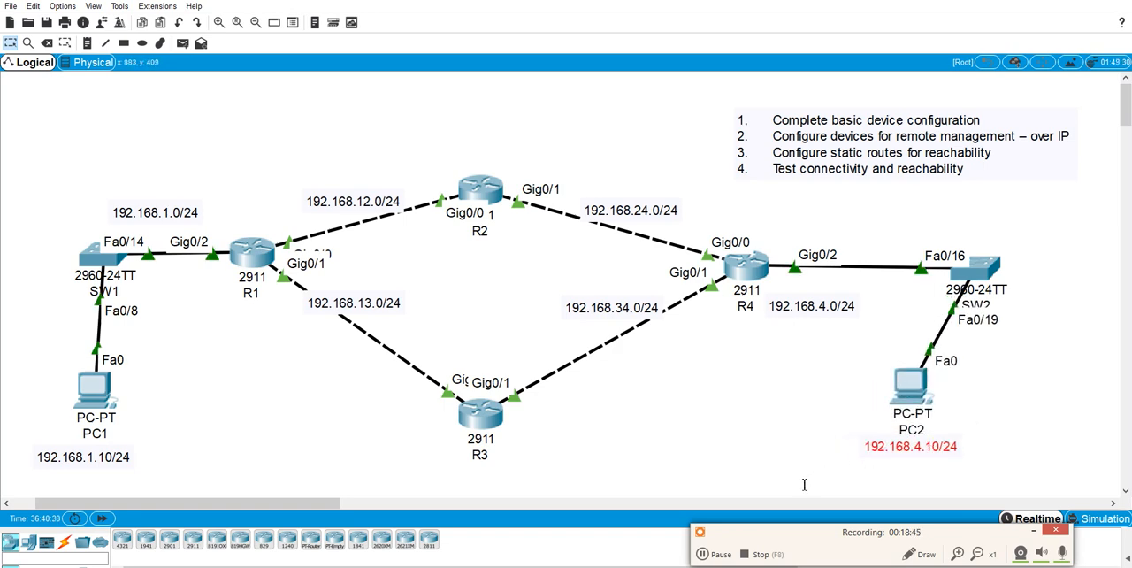